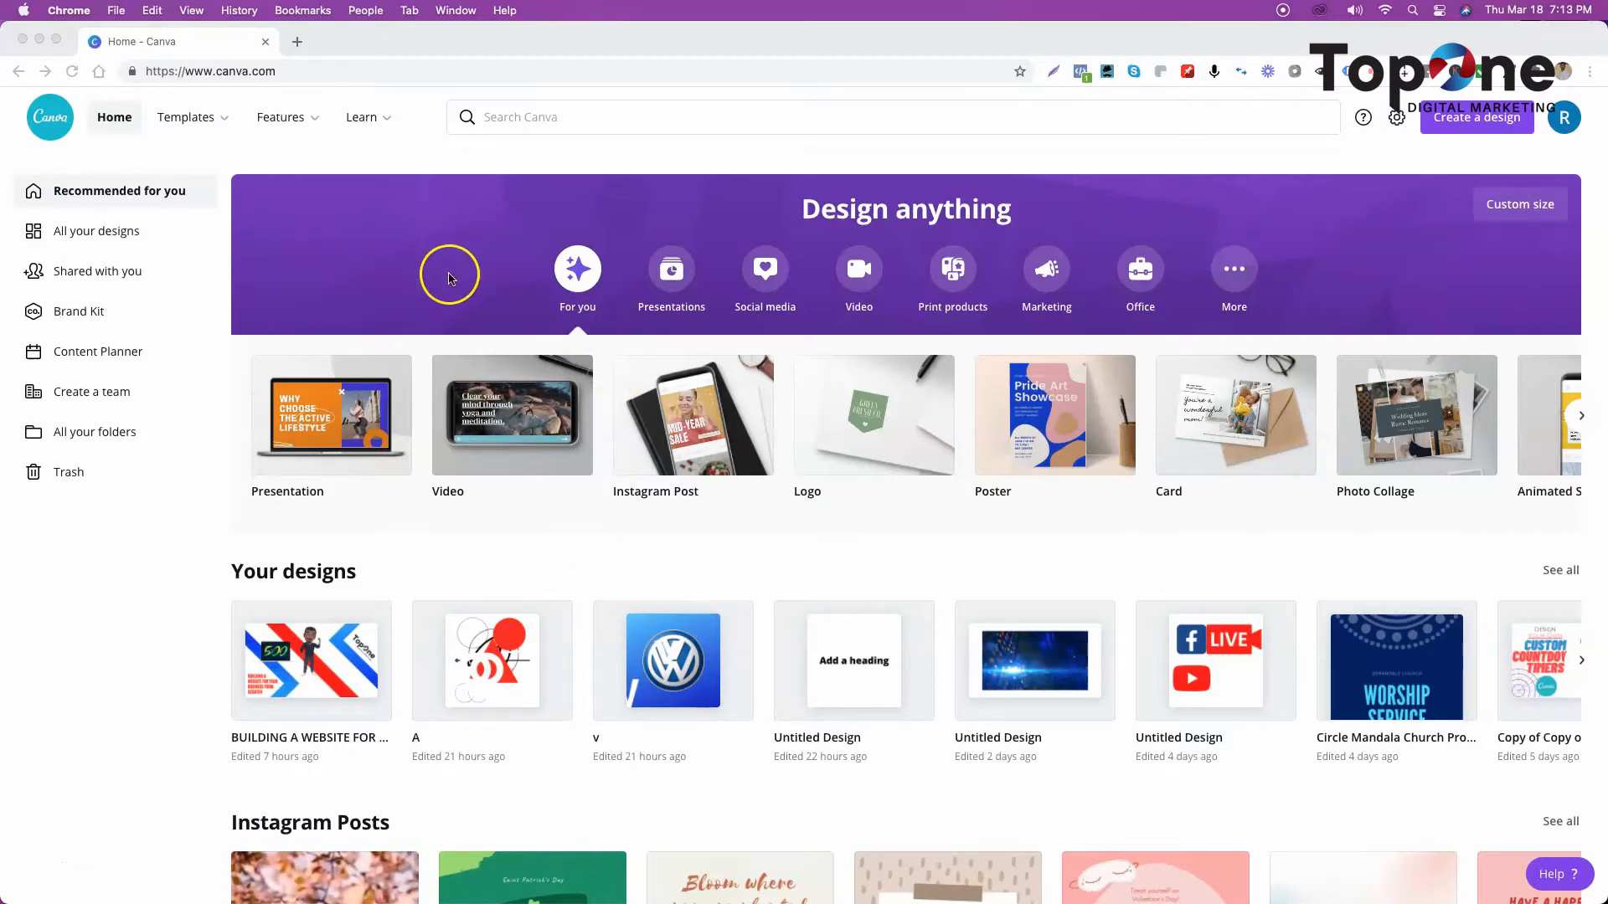
# - Create a new blank Video design at 1920 × 1080 px
pyautogui.click(339, 663)
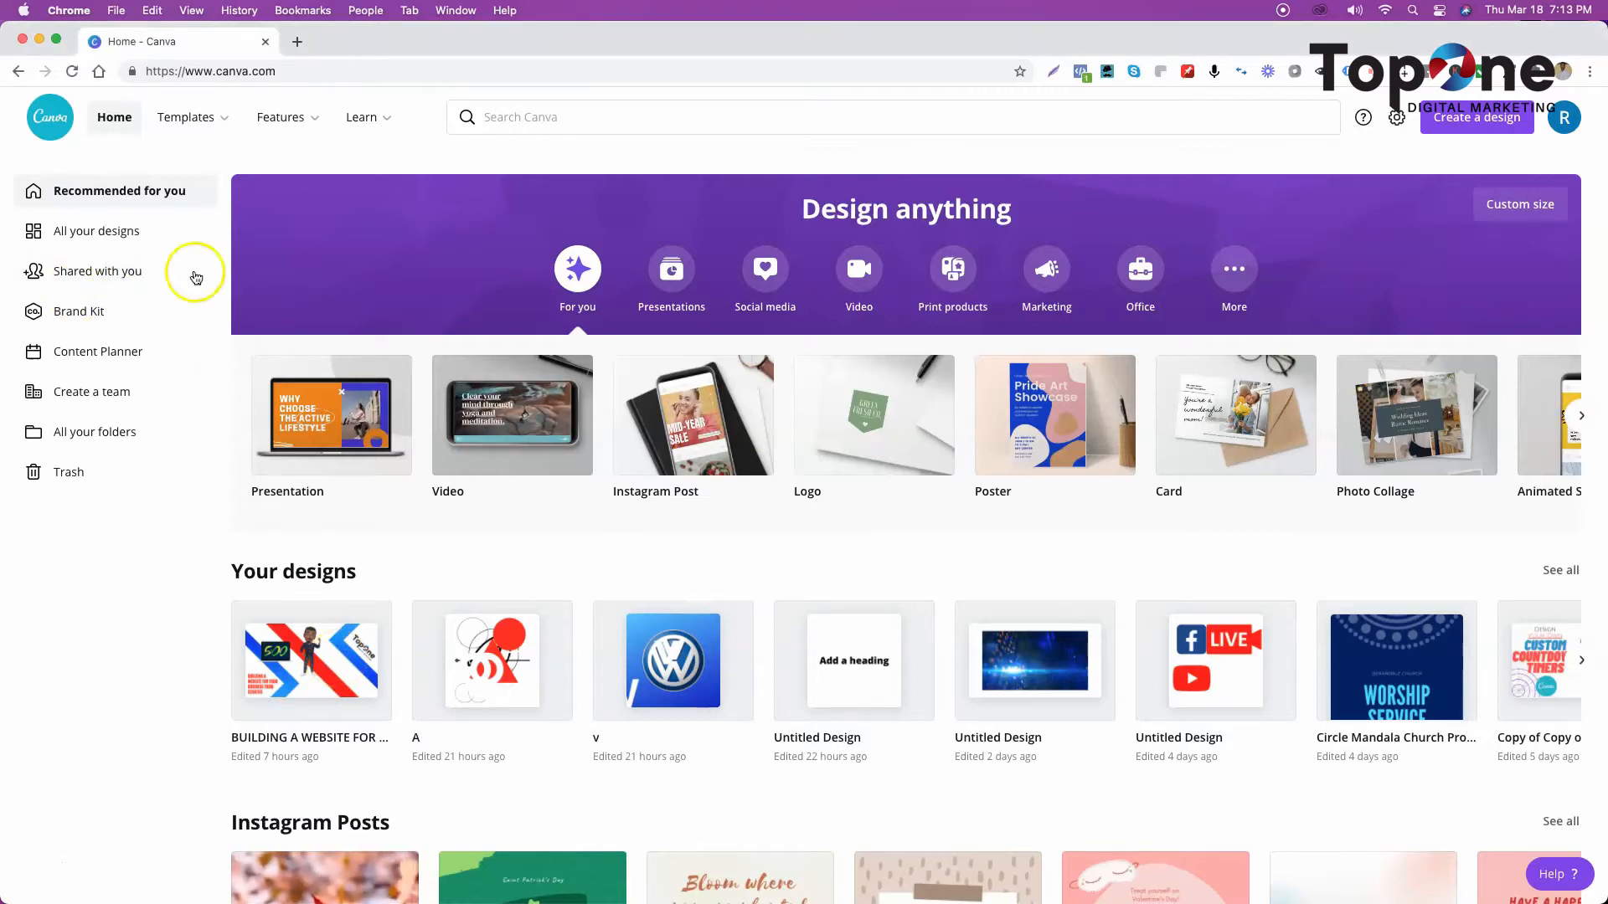
pyautogui.click(1440, 123)
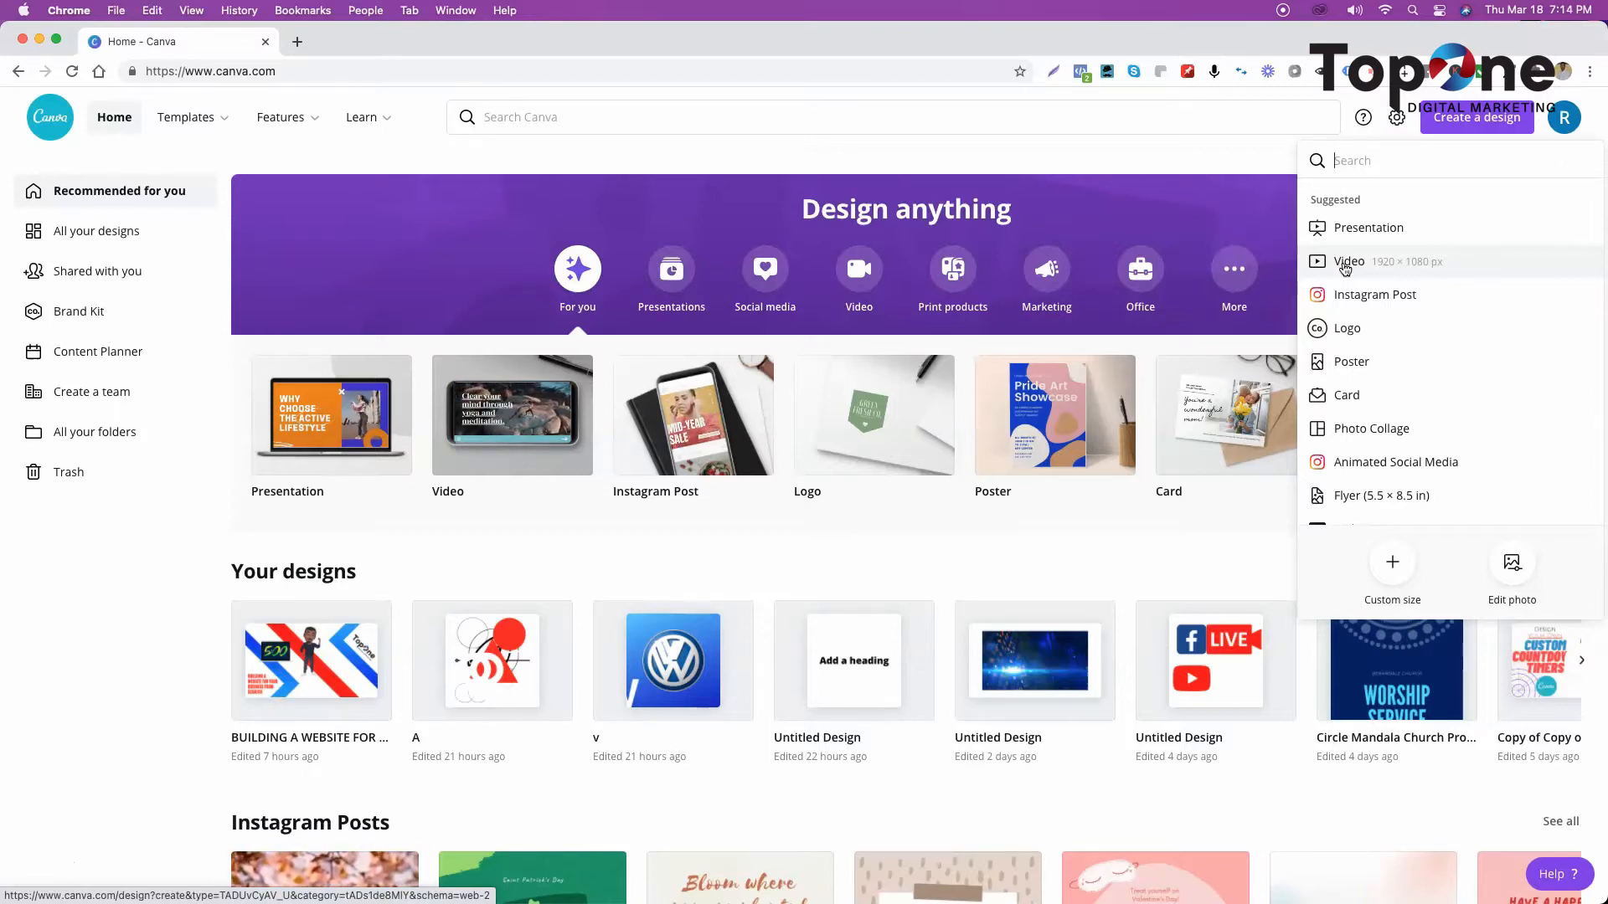
pyautogui.click(1346, 263)
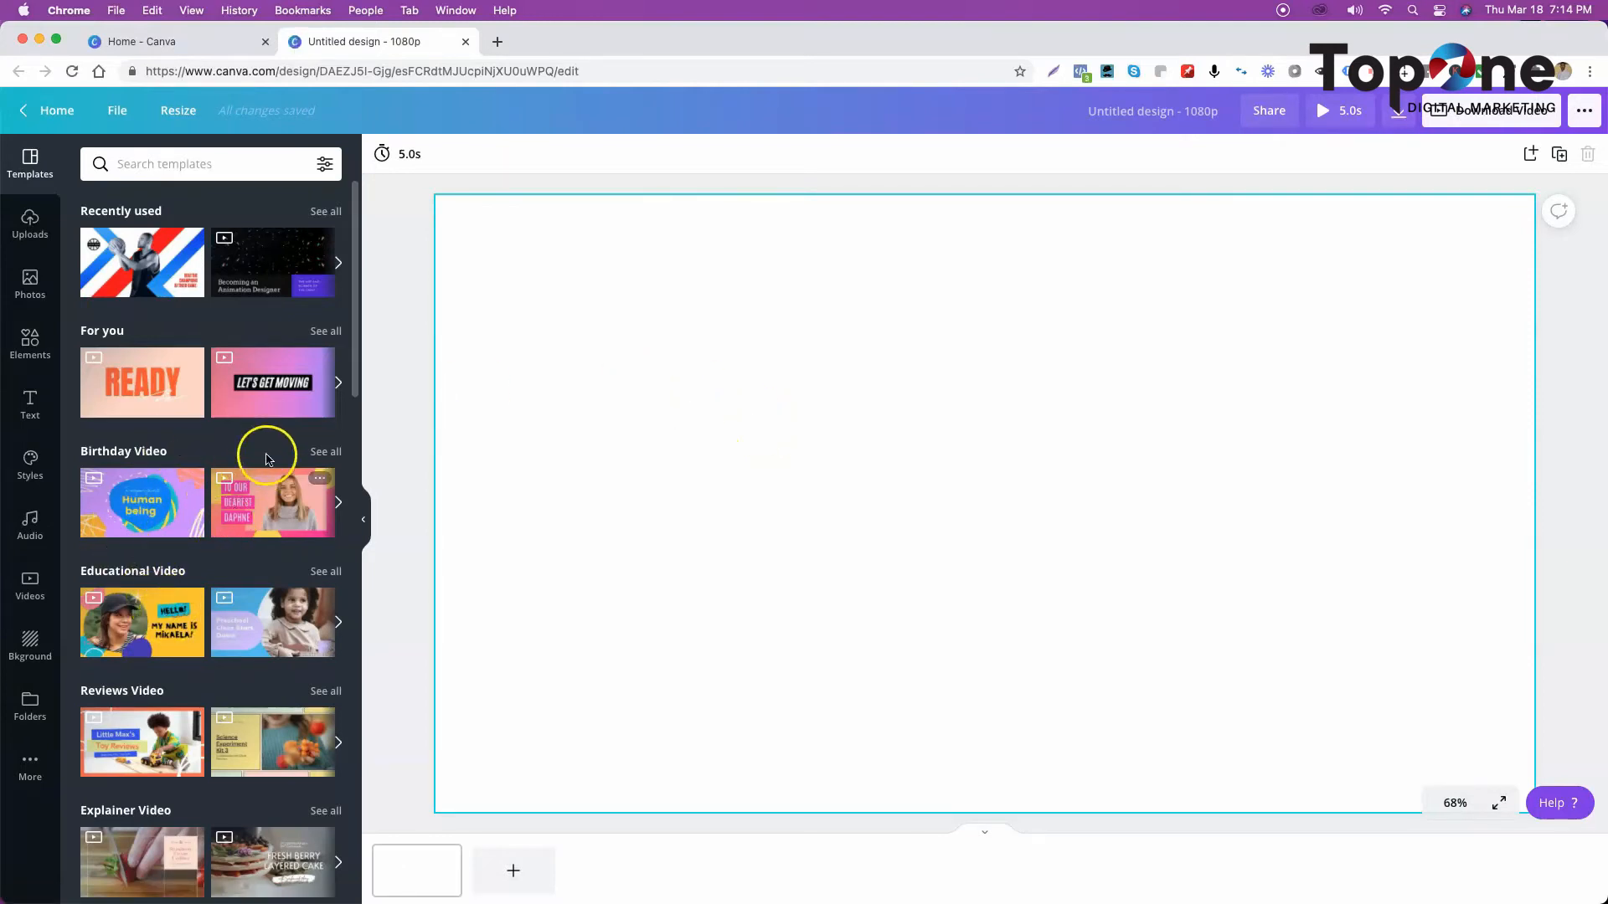
# - Apply the second page of the recently used "White and Red ESports Gaming In-Stream Ad" template to the blank page
pyautogui.scroll(-2, 149, 404)
pyautogui.scroll(-8, 149, 405)
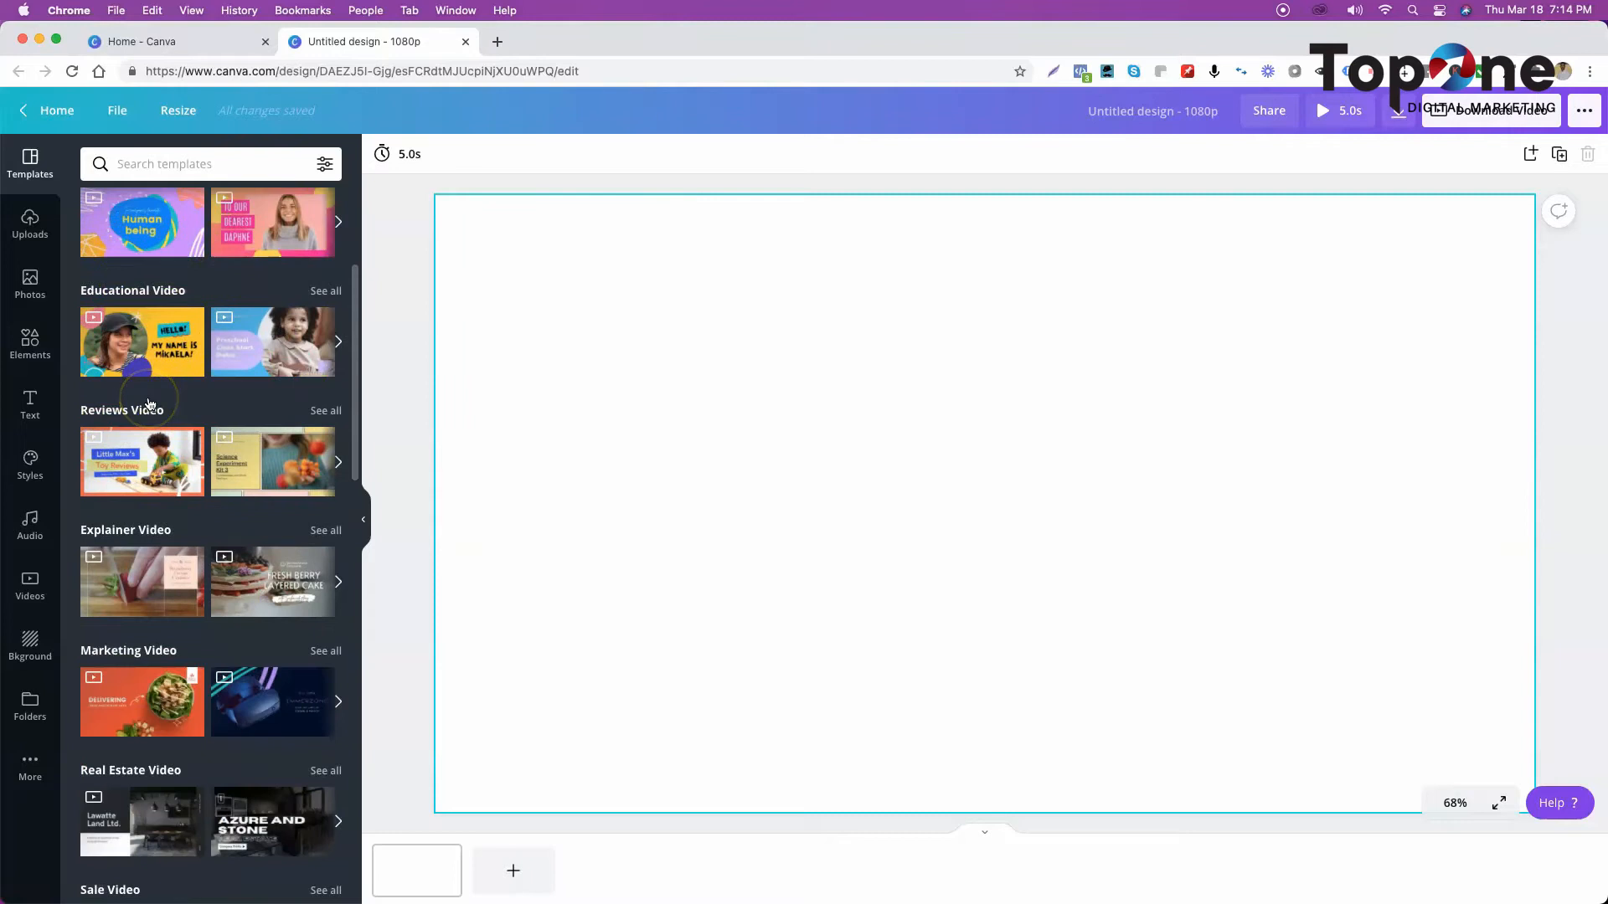
pyautogui.scroll(10, 149, 404)
pyautogui.scroll(-10, 197, 684)
pyautogui.scroll(10, 199, 691)
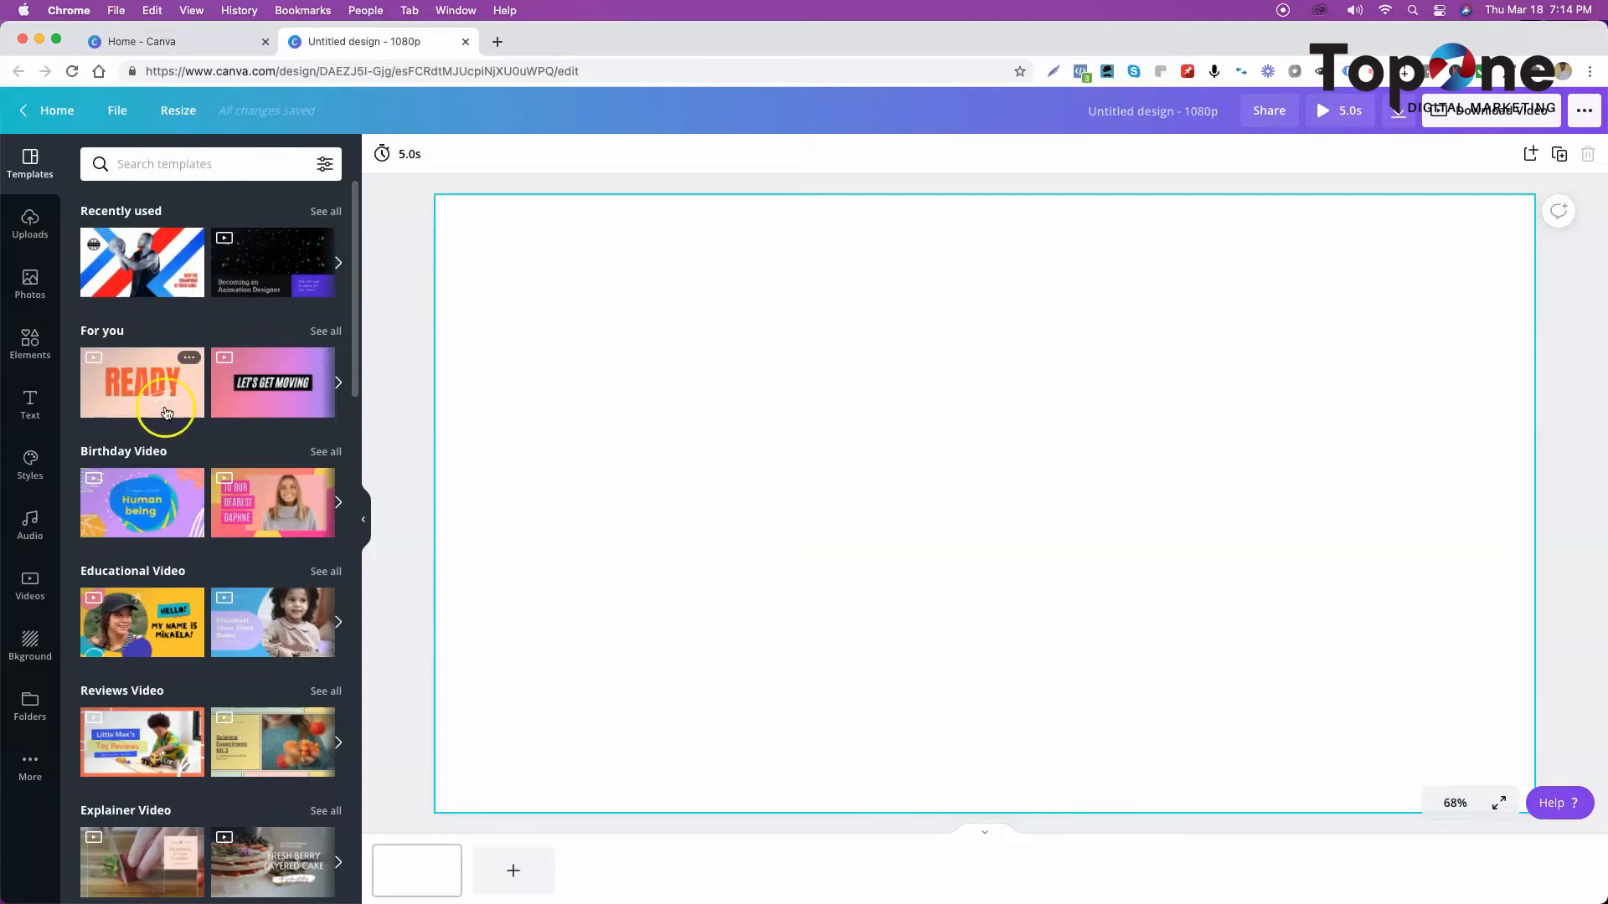
pyautogui.scroll(-7, 180, 494)
pyautogui.scroll(7, 179, 494)
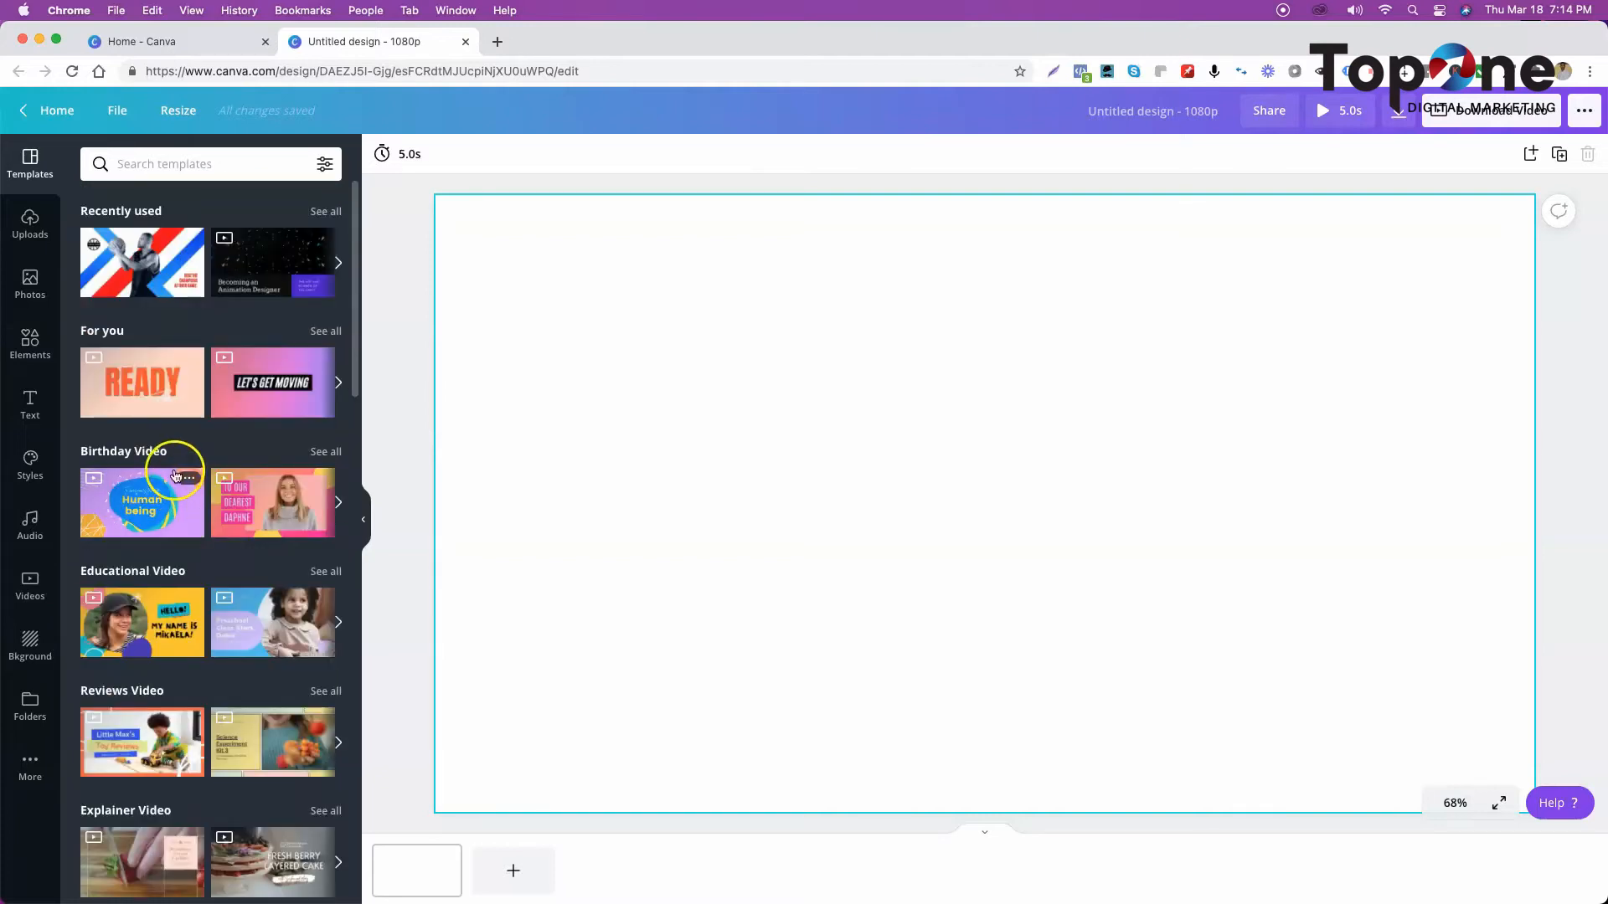
pyautogui.click(144, 277)
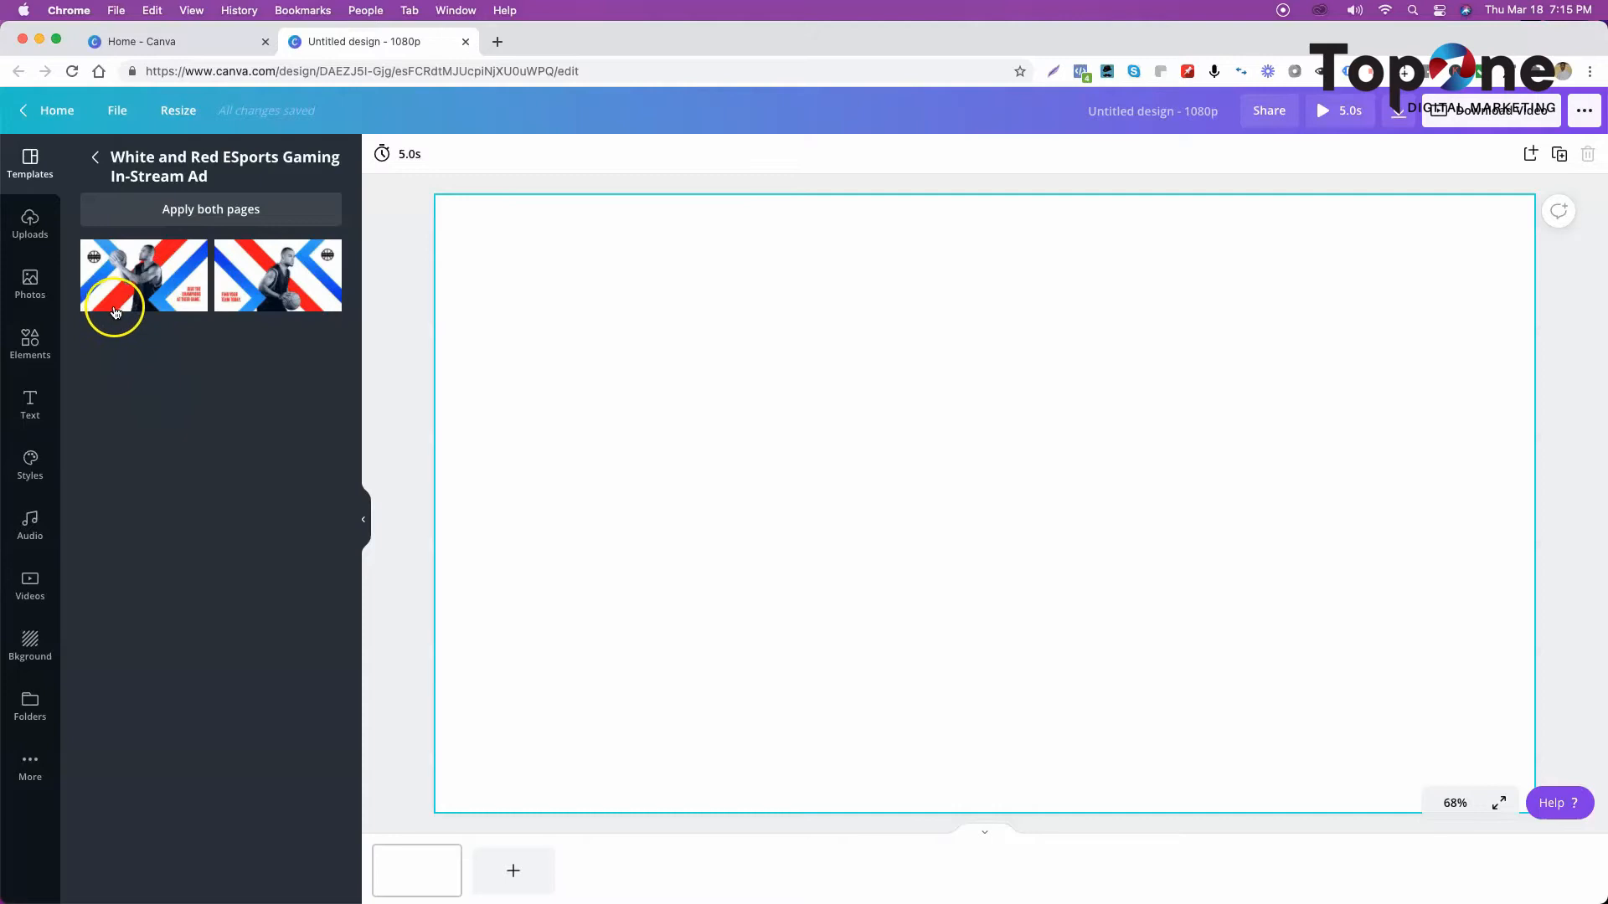
pyautogui.click(244, 267)
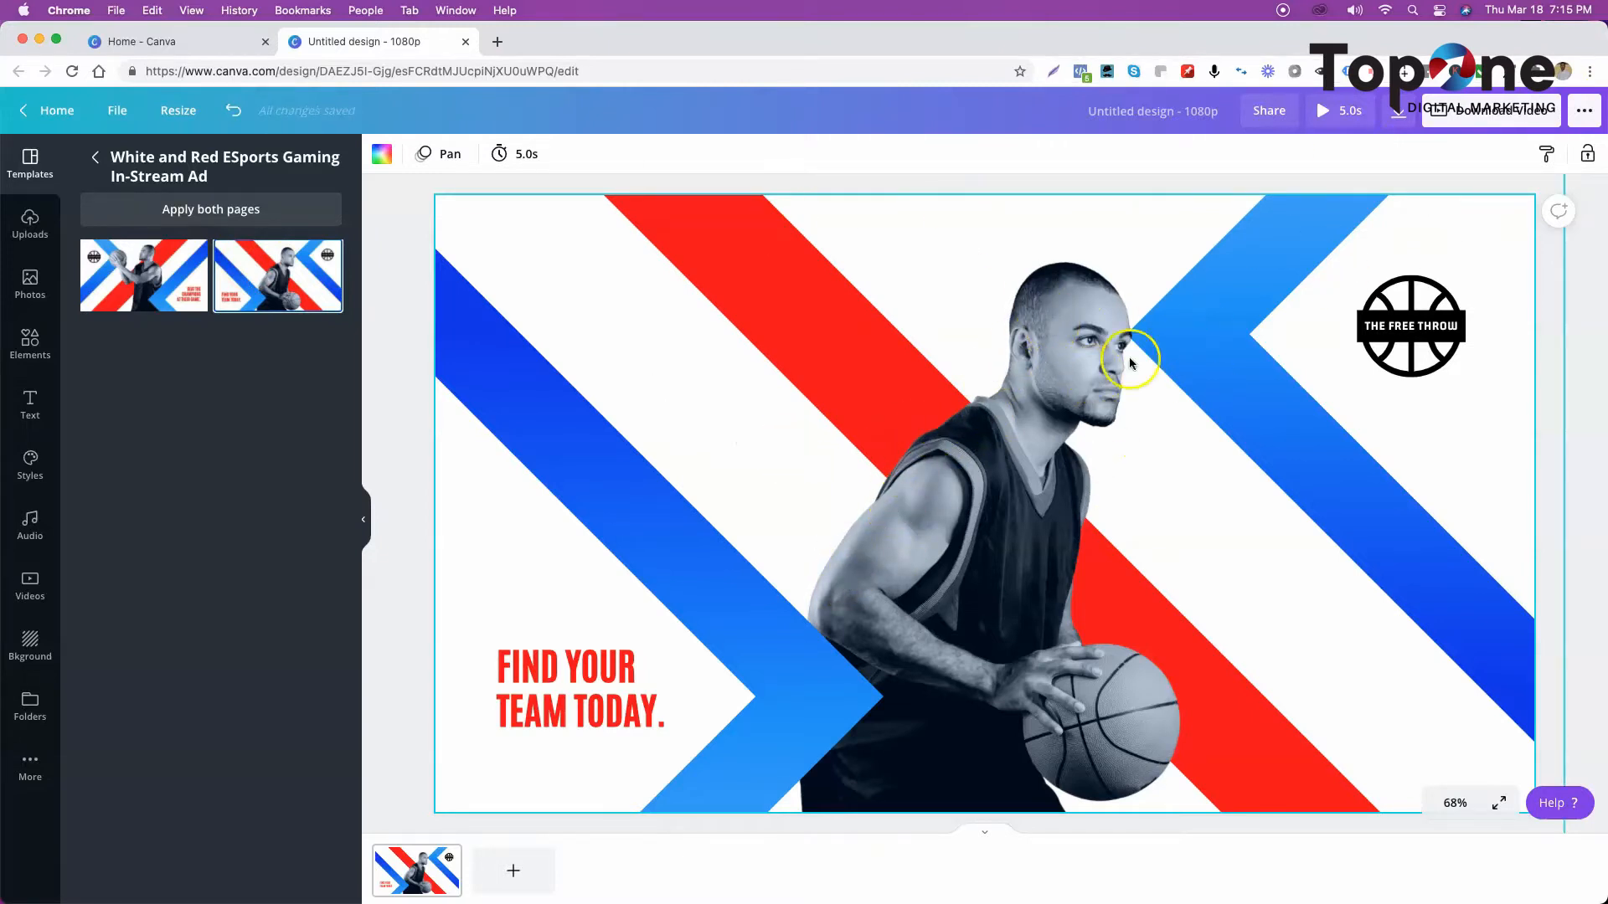
# - Delete the basketball logo and its "THE FREE THROW" text from the template
pyautogui.click(1412, 329)
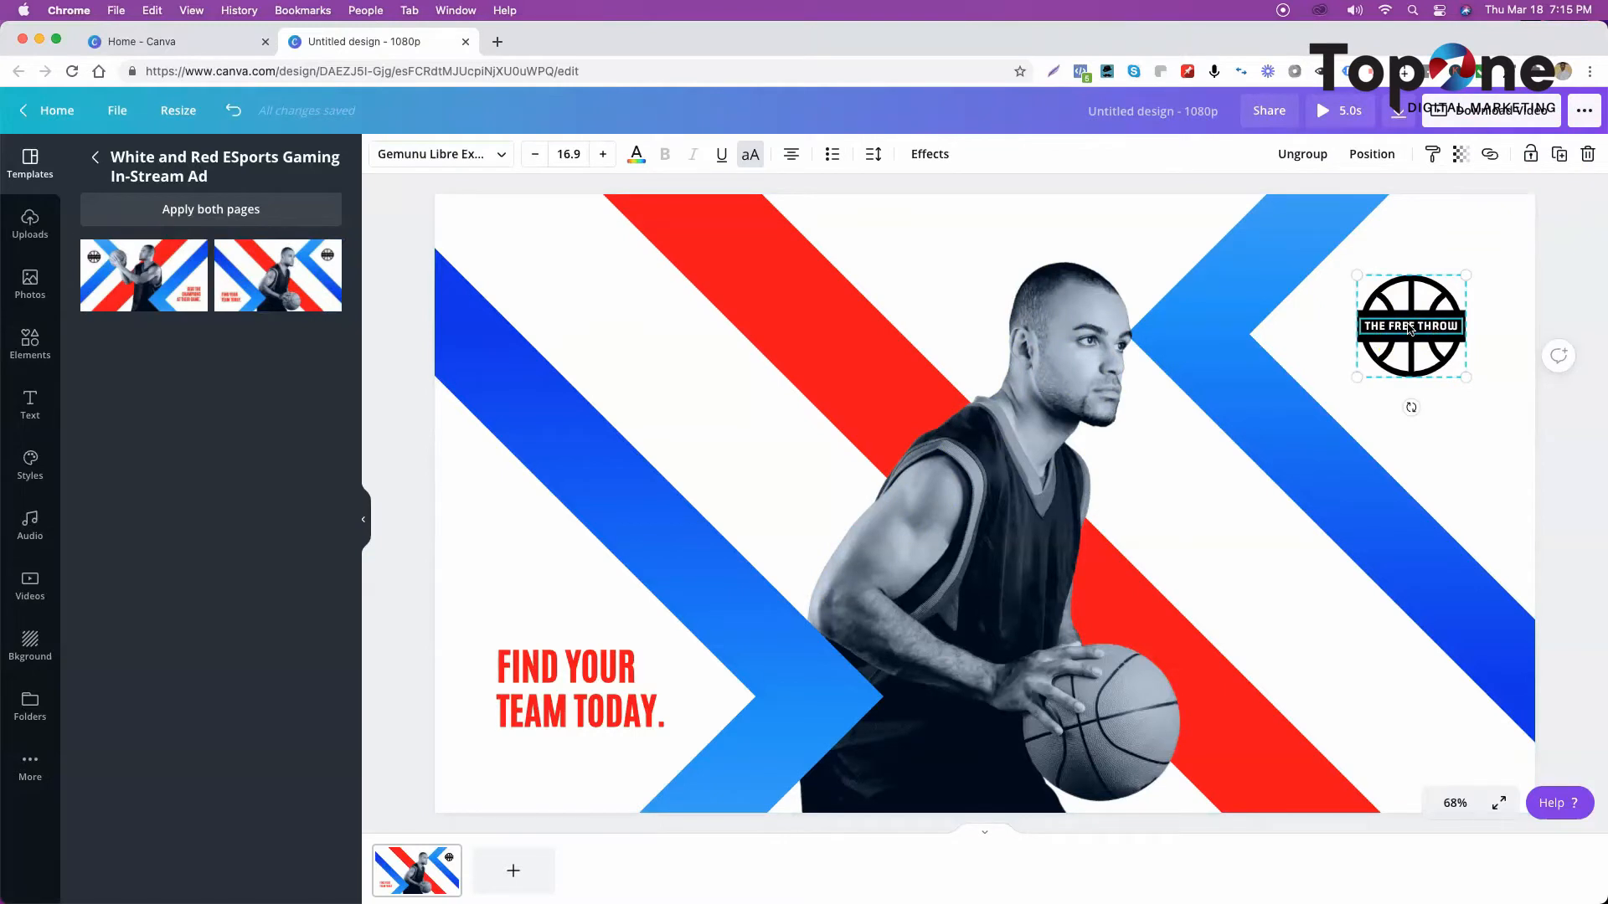
pyautogui.press('Delete')
pyautogui.click(1411, 329)
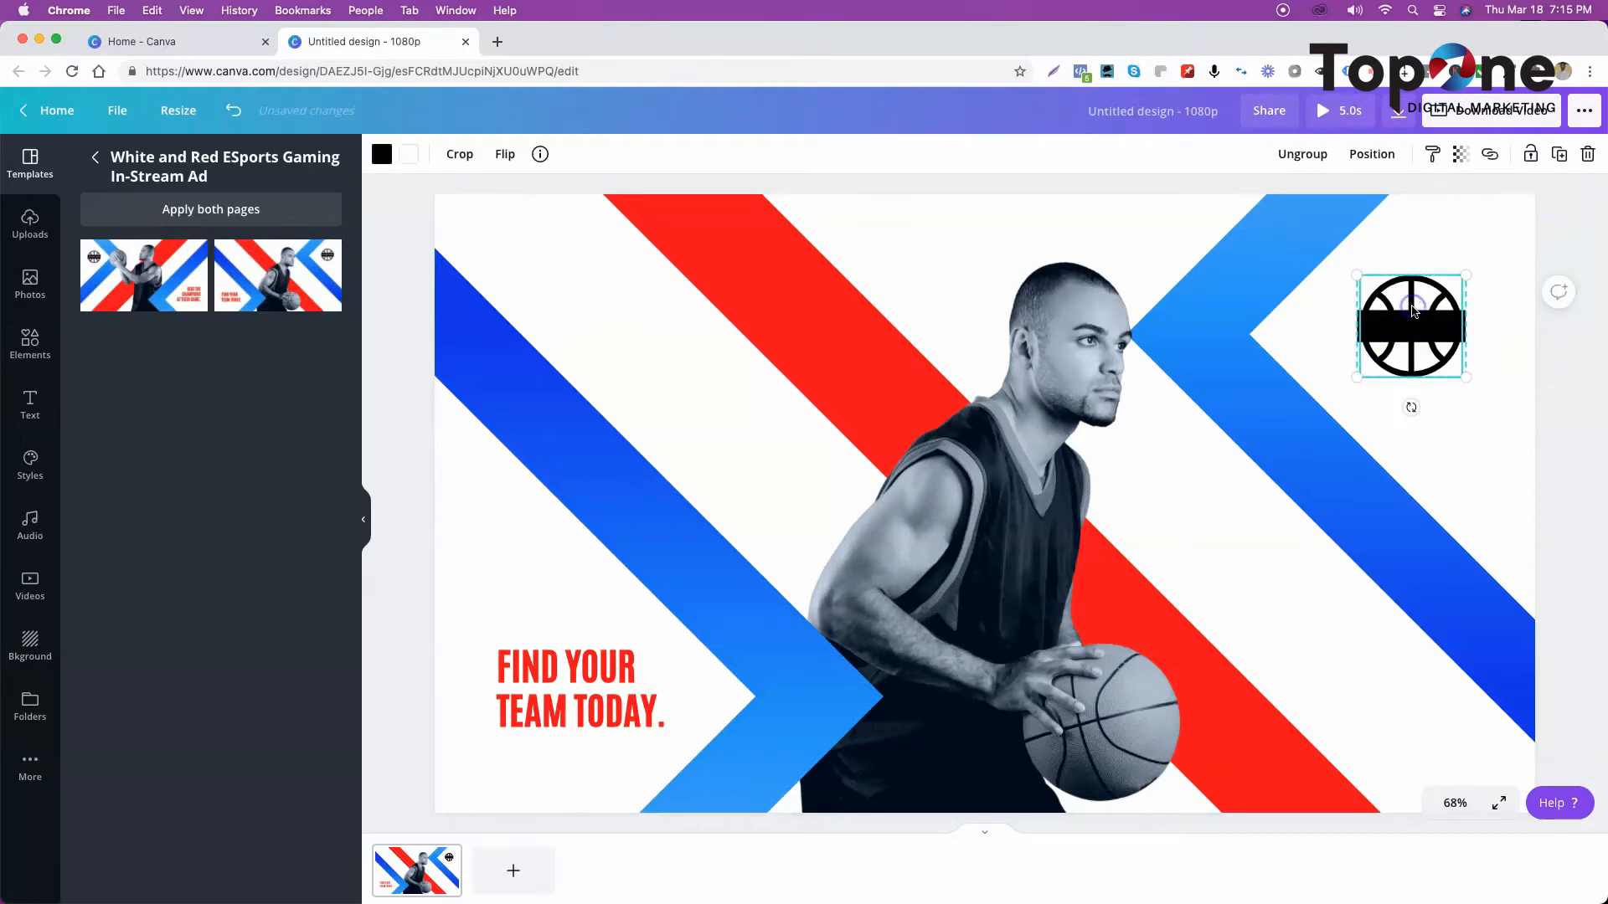
pyautogui.press('Delete')
pyautogui.click(1413, 330)
pyautogui.press('Delete')
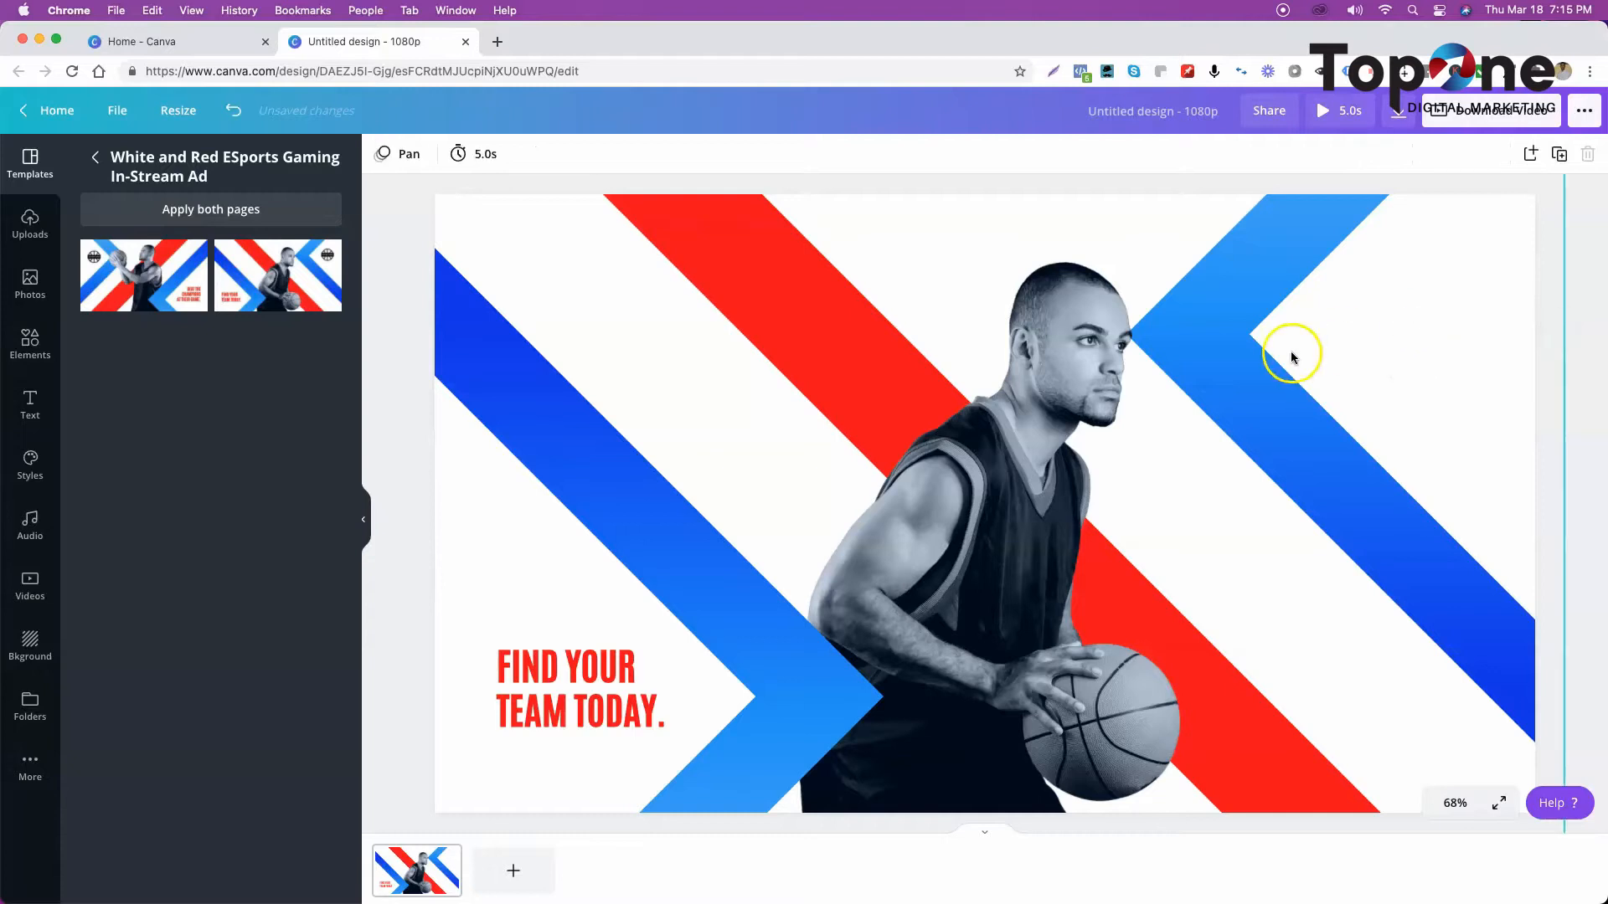
# - Delete the basketball player photo from the middle of the design
pyautogui.click(558, 671)
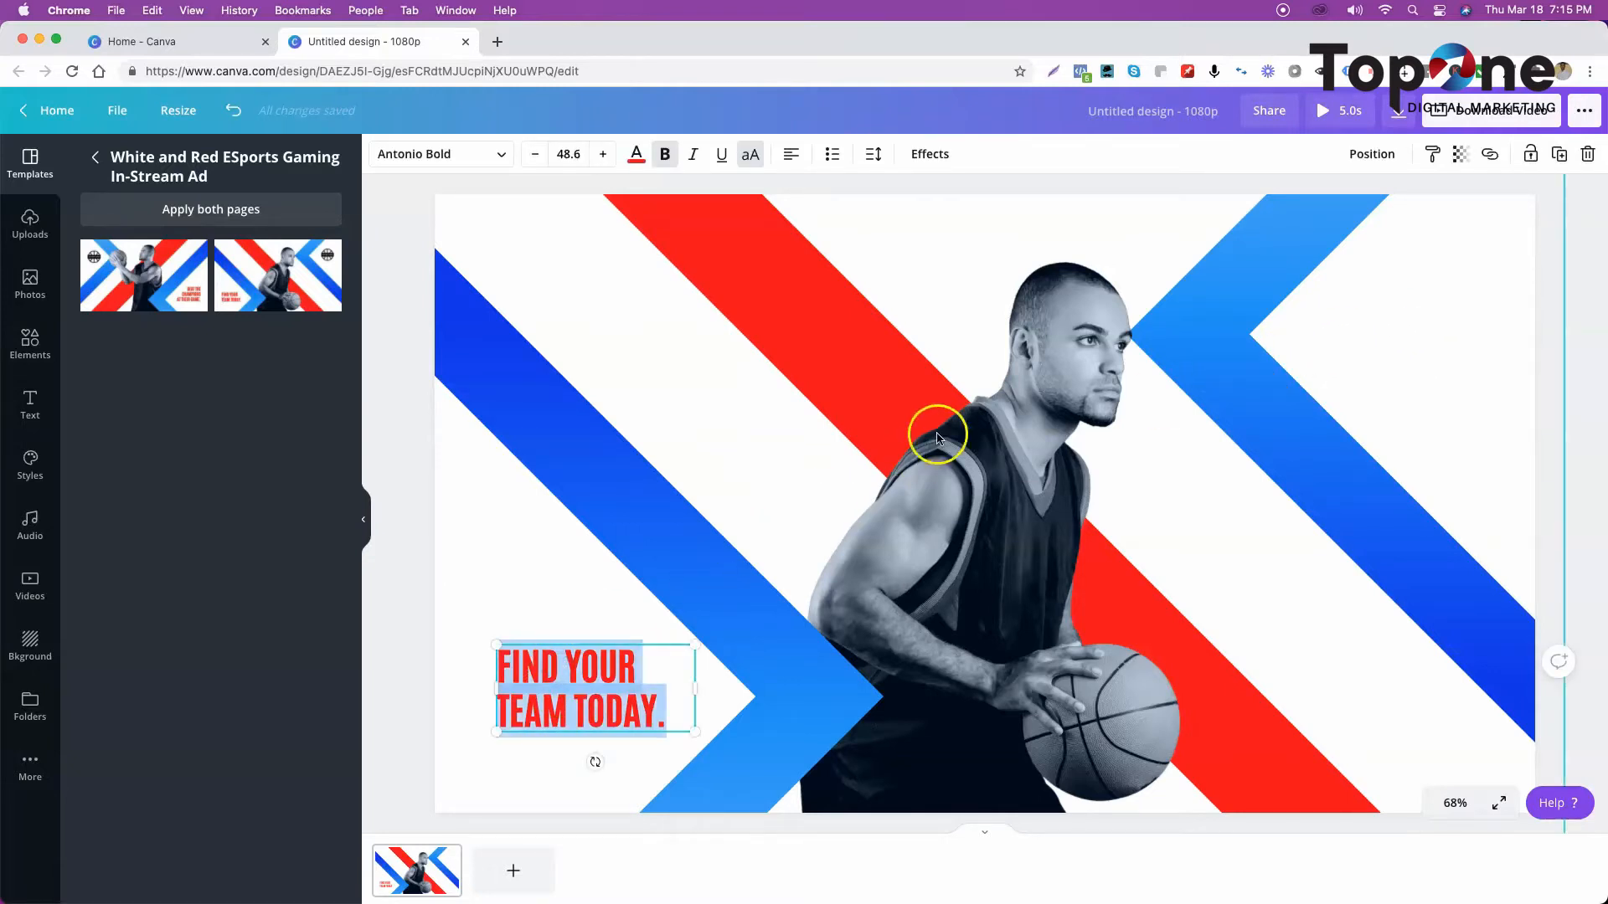
pyautogui.click(1059, 332)
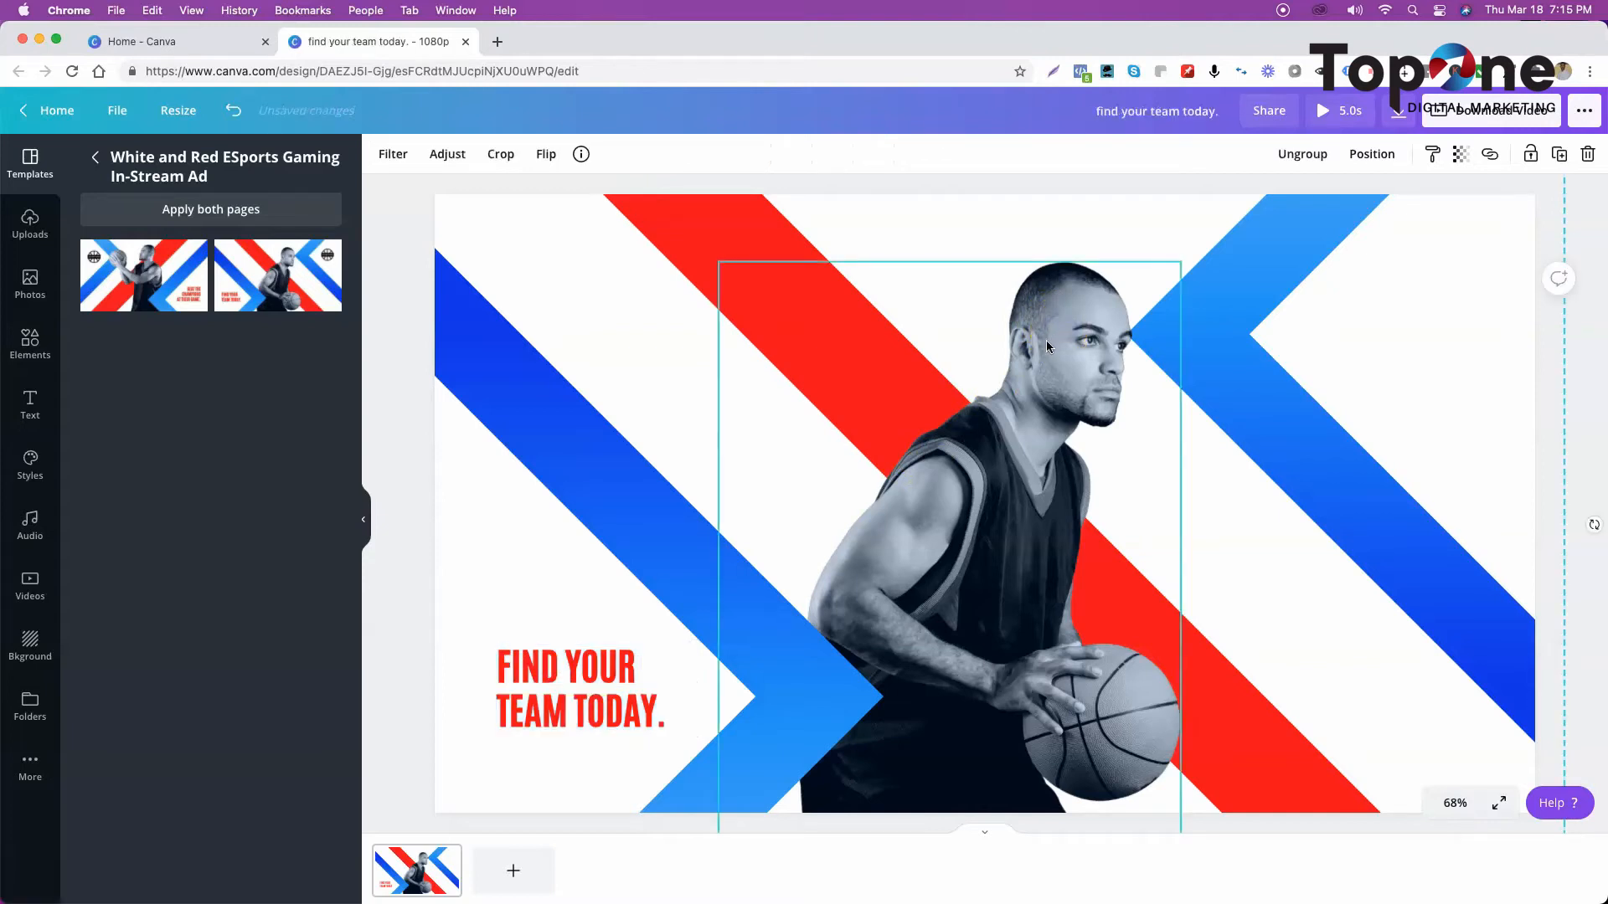
pyautogui.press('Delete')
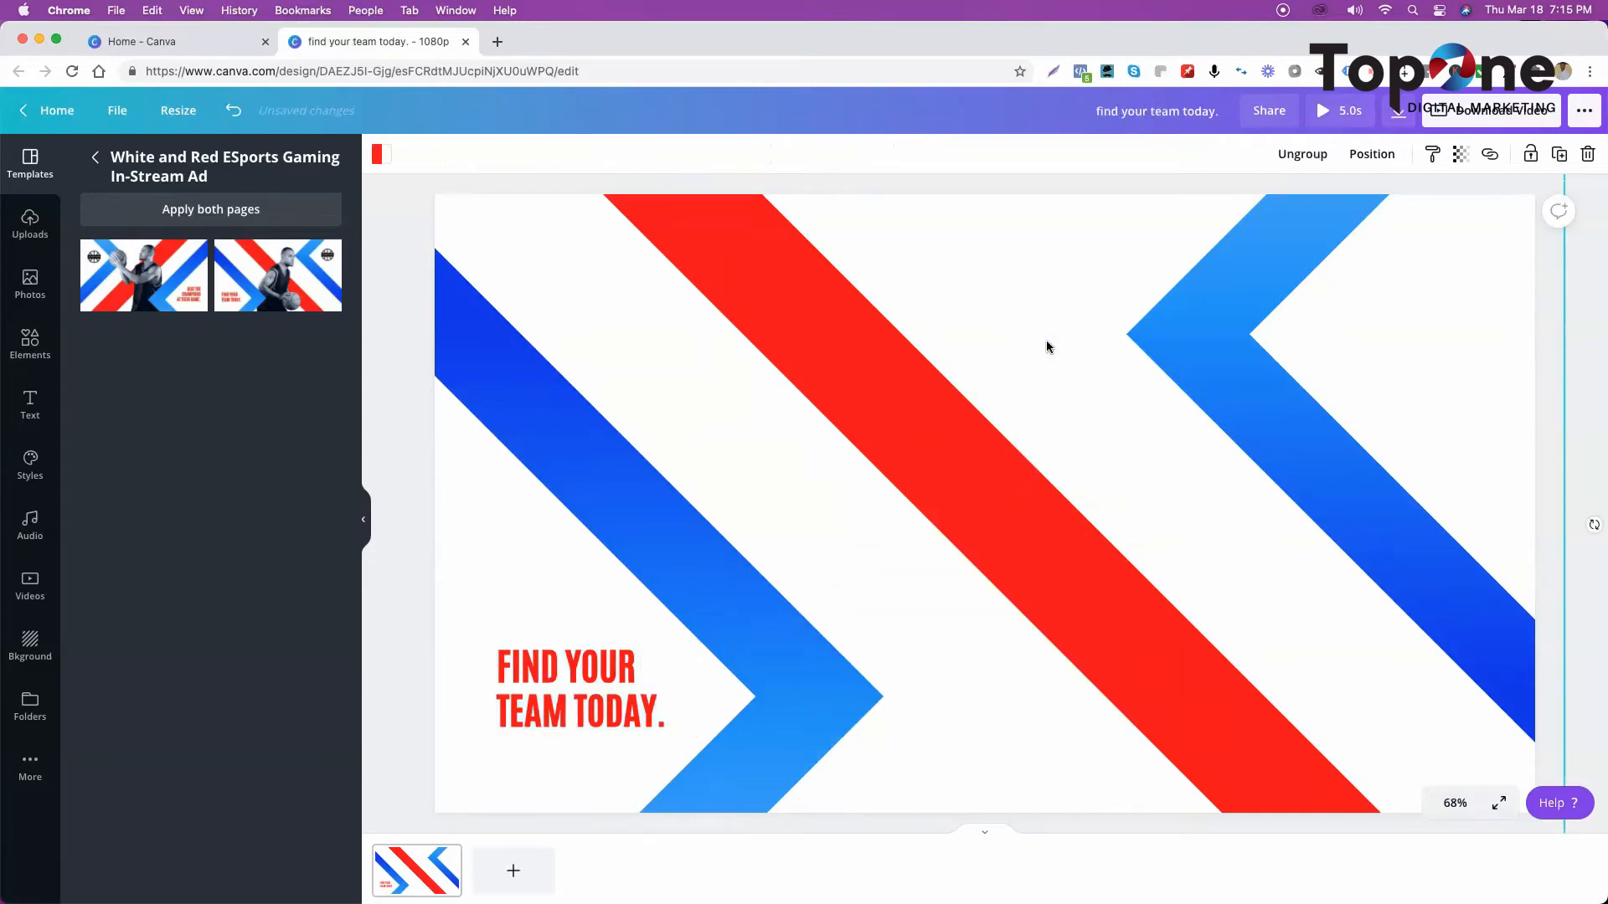
pyautogui.click(647, 240)
# - Add the uploaded image of the standing avatar on a rainbow background and enlarge it over the middle of the page
pyautogui.click(30, 217)
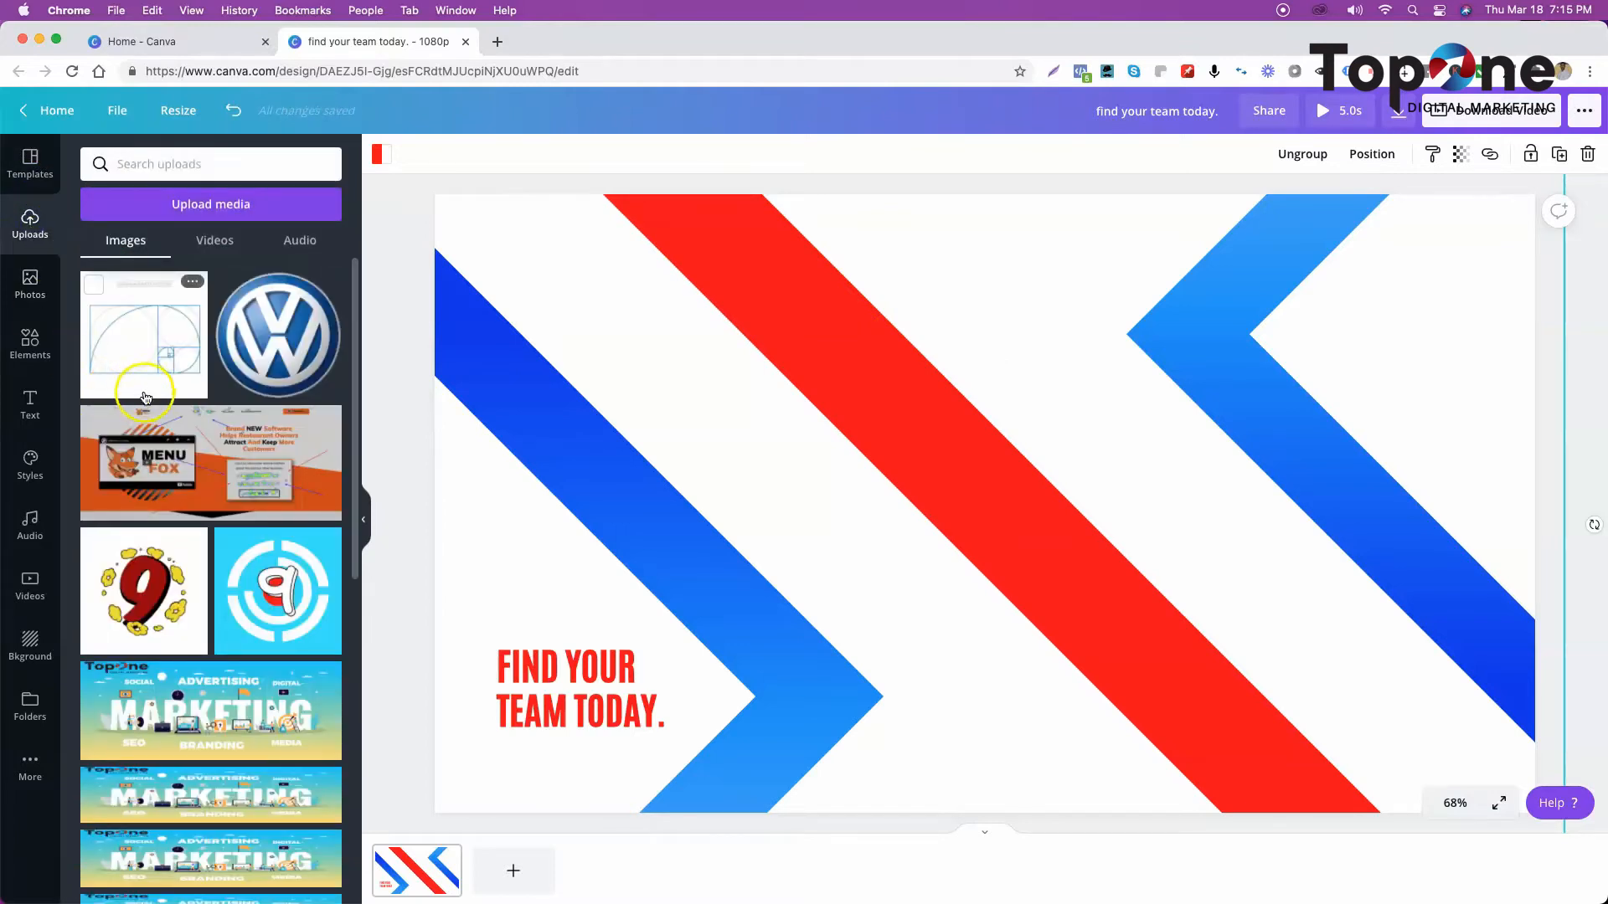
pyautogui.scroll(-10, 147, 412)
pyautogui.scroll(-20, 147, 412)
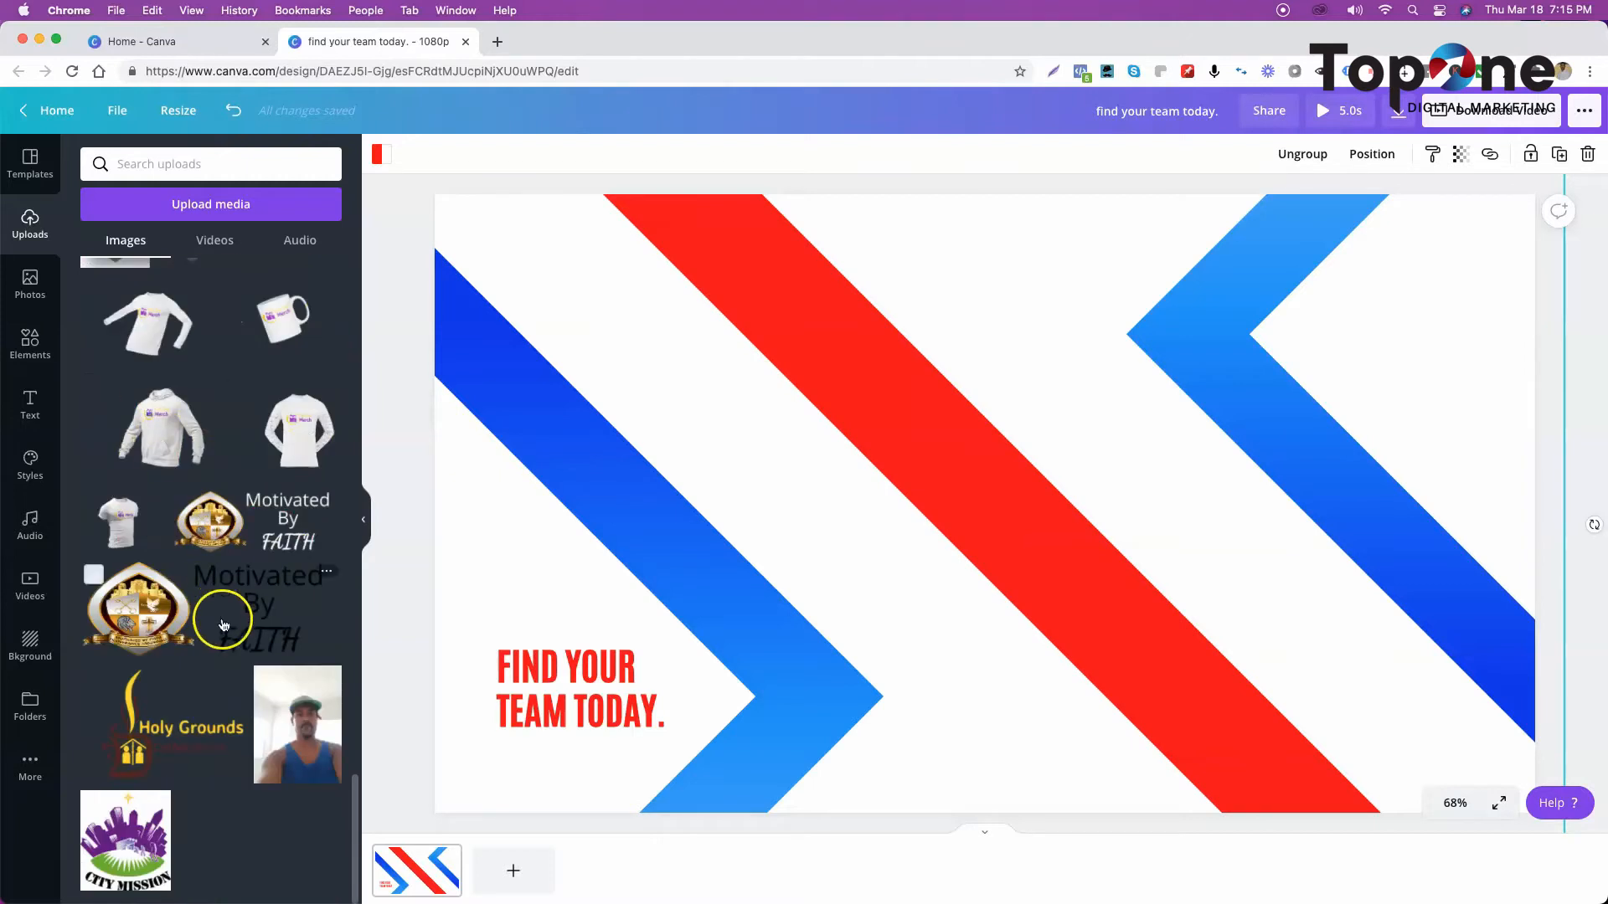
pyautogui.scroll(10, 223, 616)
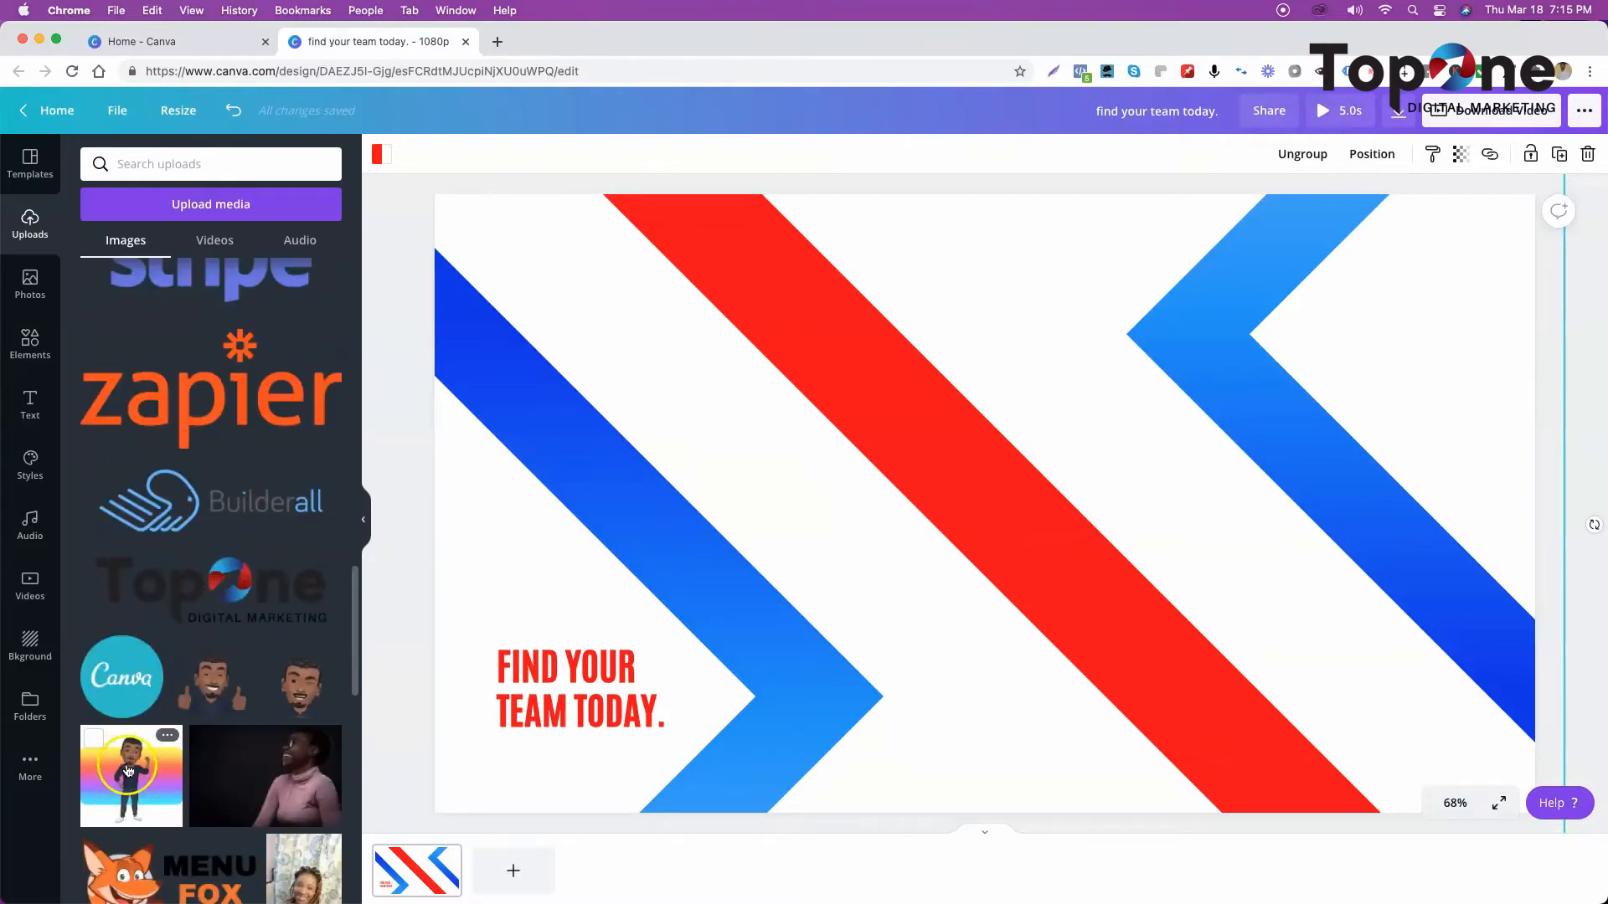
pyautogui.click(128, 770)
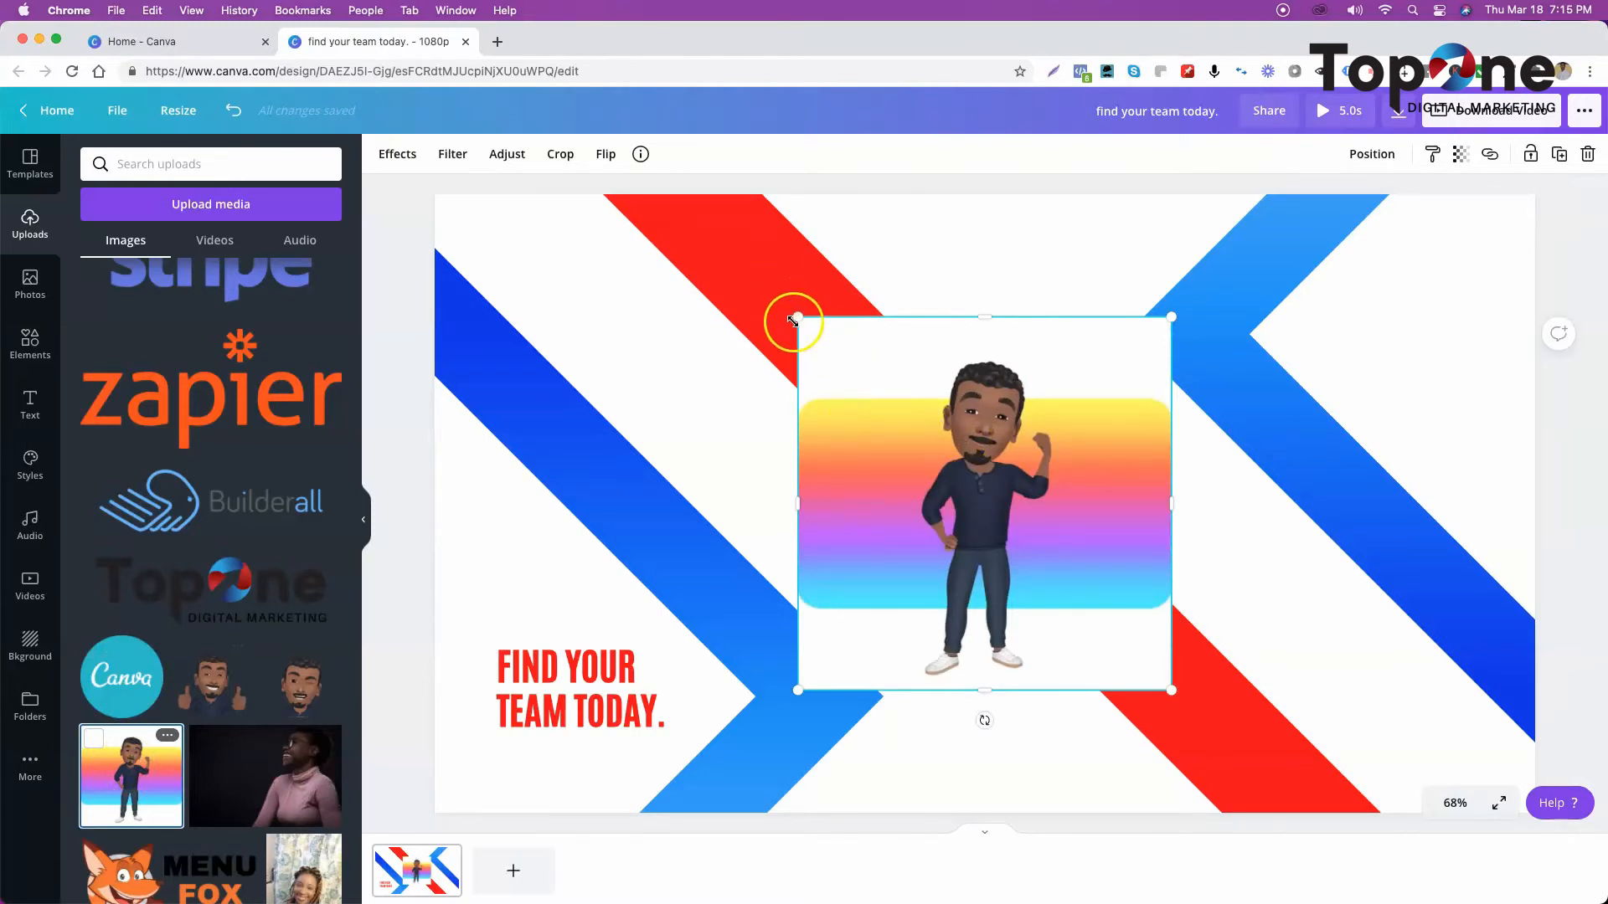
pyautogui.moveTo(793, 317); pyautogui.dragTo(710, 229)
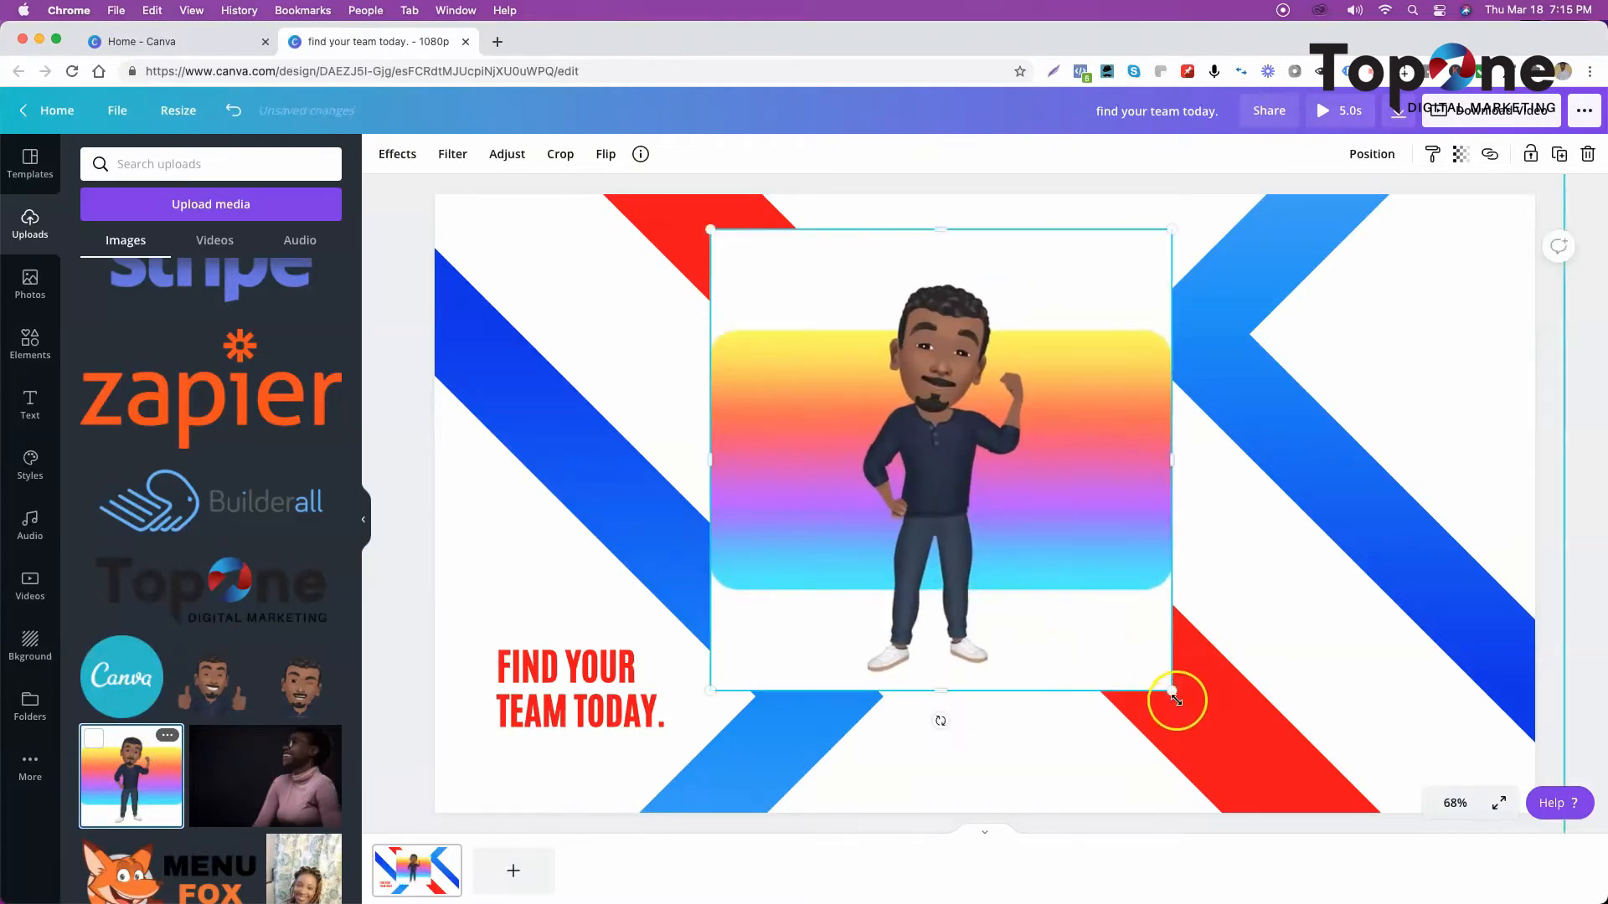
pyautogui.moveTo(1170, 689); pyautogui.dragTo(1219, 719)
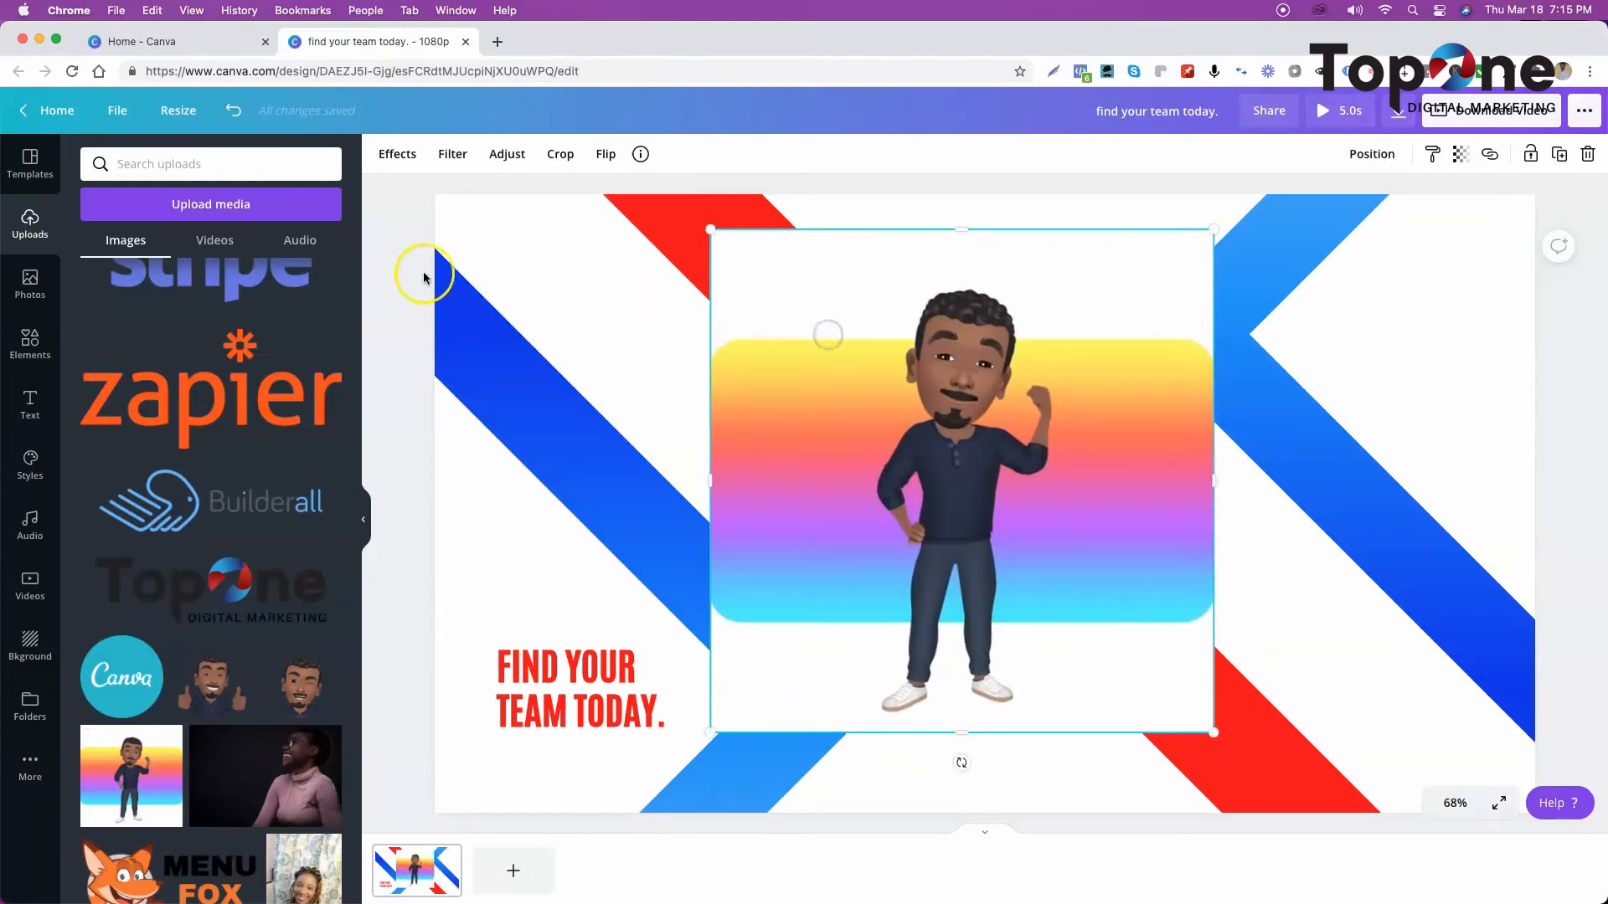
# - Remove the avatar image's background with Background Remover, enlarge the figure slightly and shift it toward the page's right side
pyautogui.click(385, 156)
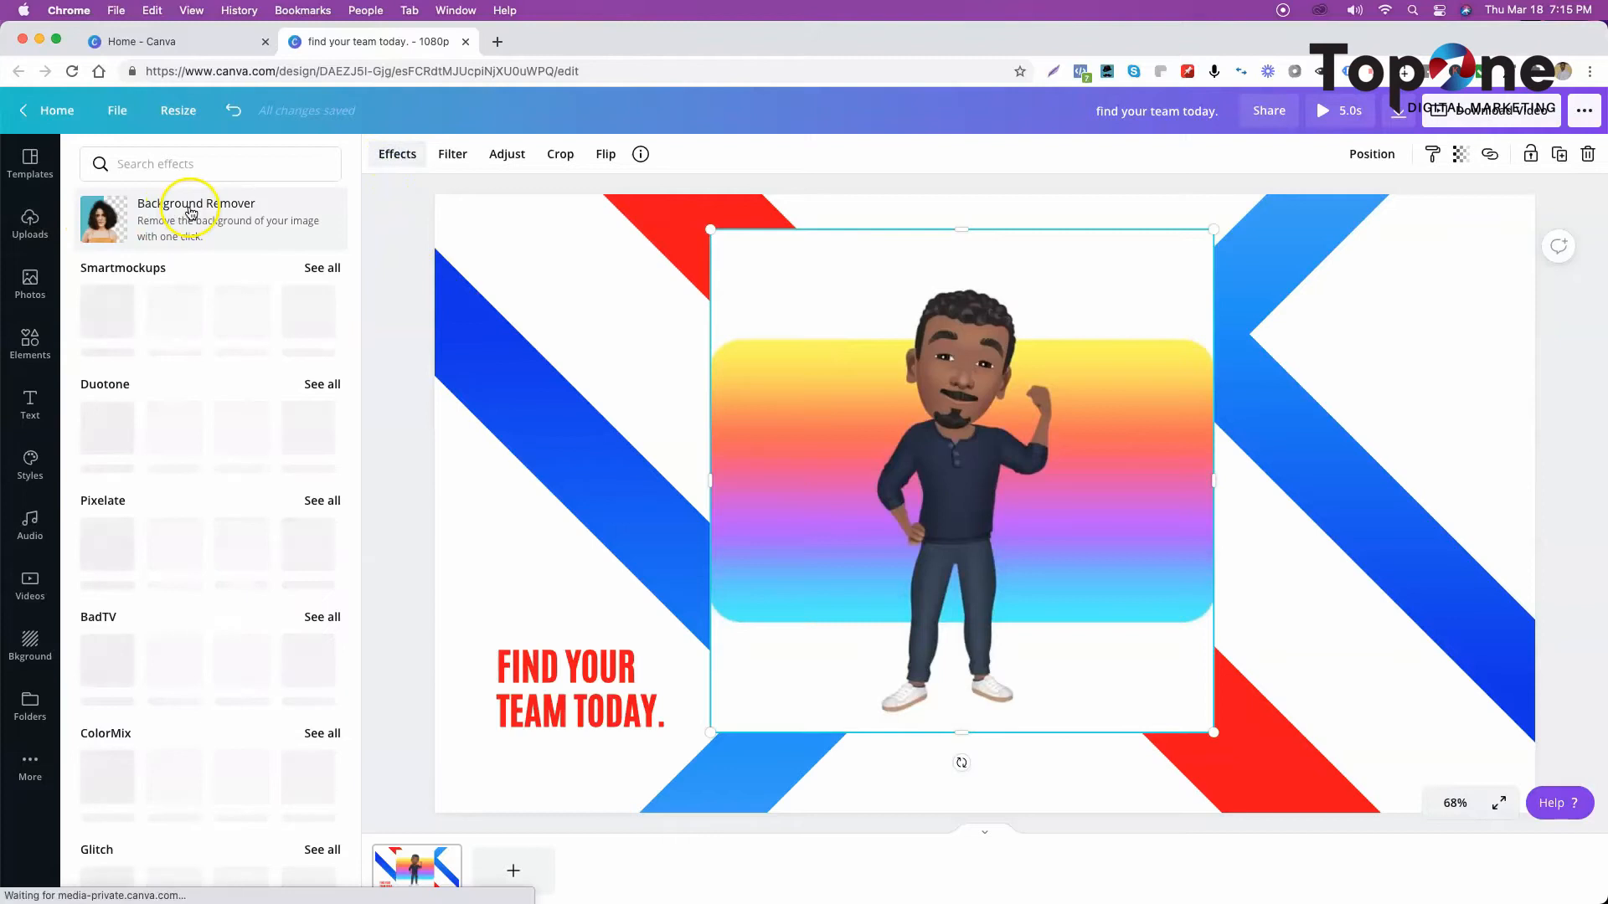
pyautogui.click(191, 211)
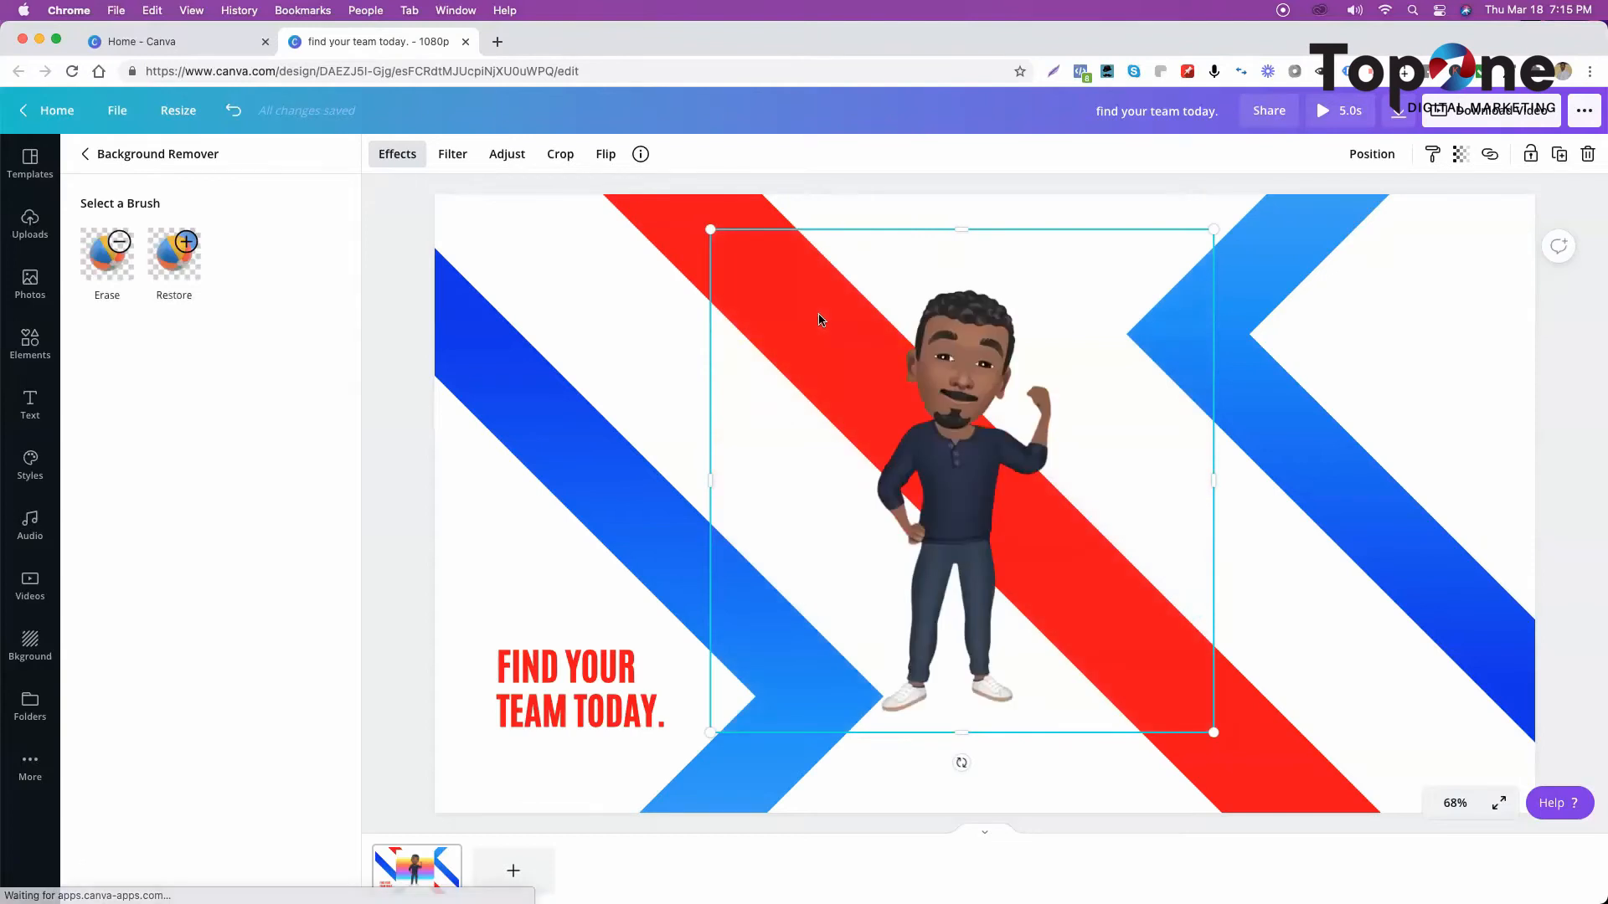
pyautogui.moveTo(1214, 733); pyautogui.dragTo(1229, 747)
pyautogui.moveTo(1035, 542); pyautogui.dragTo(1065, 520)
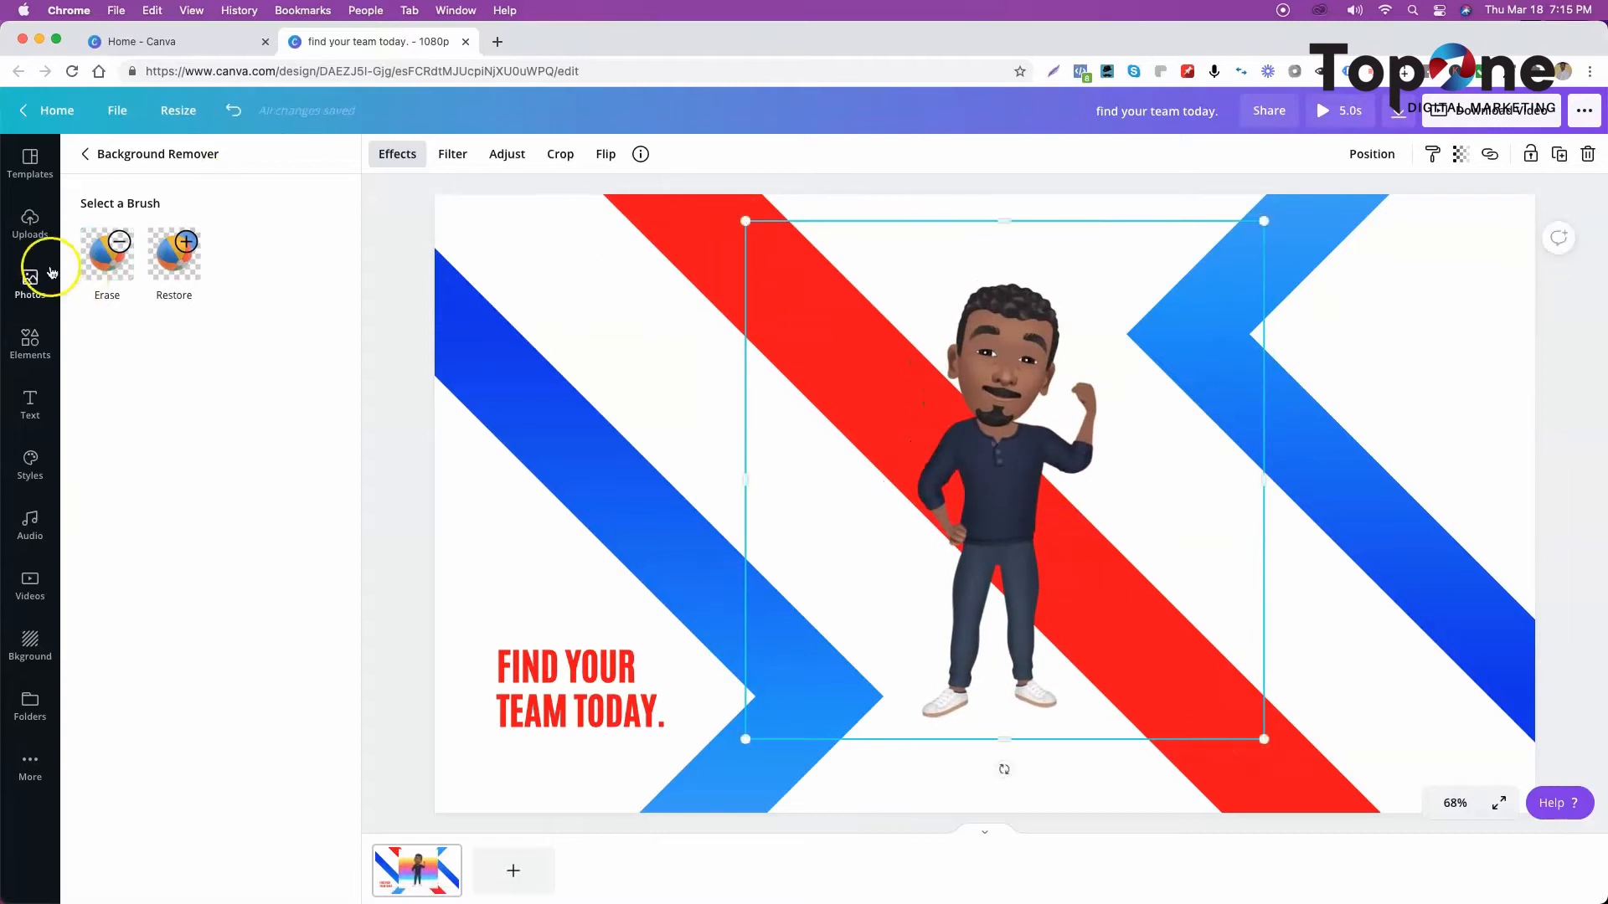
# - Add the uploaded TopOne Digital Marketing logo, scale it down, tilt it clockwise and move it beside the right blue chevron
pyautogui.click(32, 224)
pyautogui.click(196, 576)
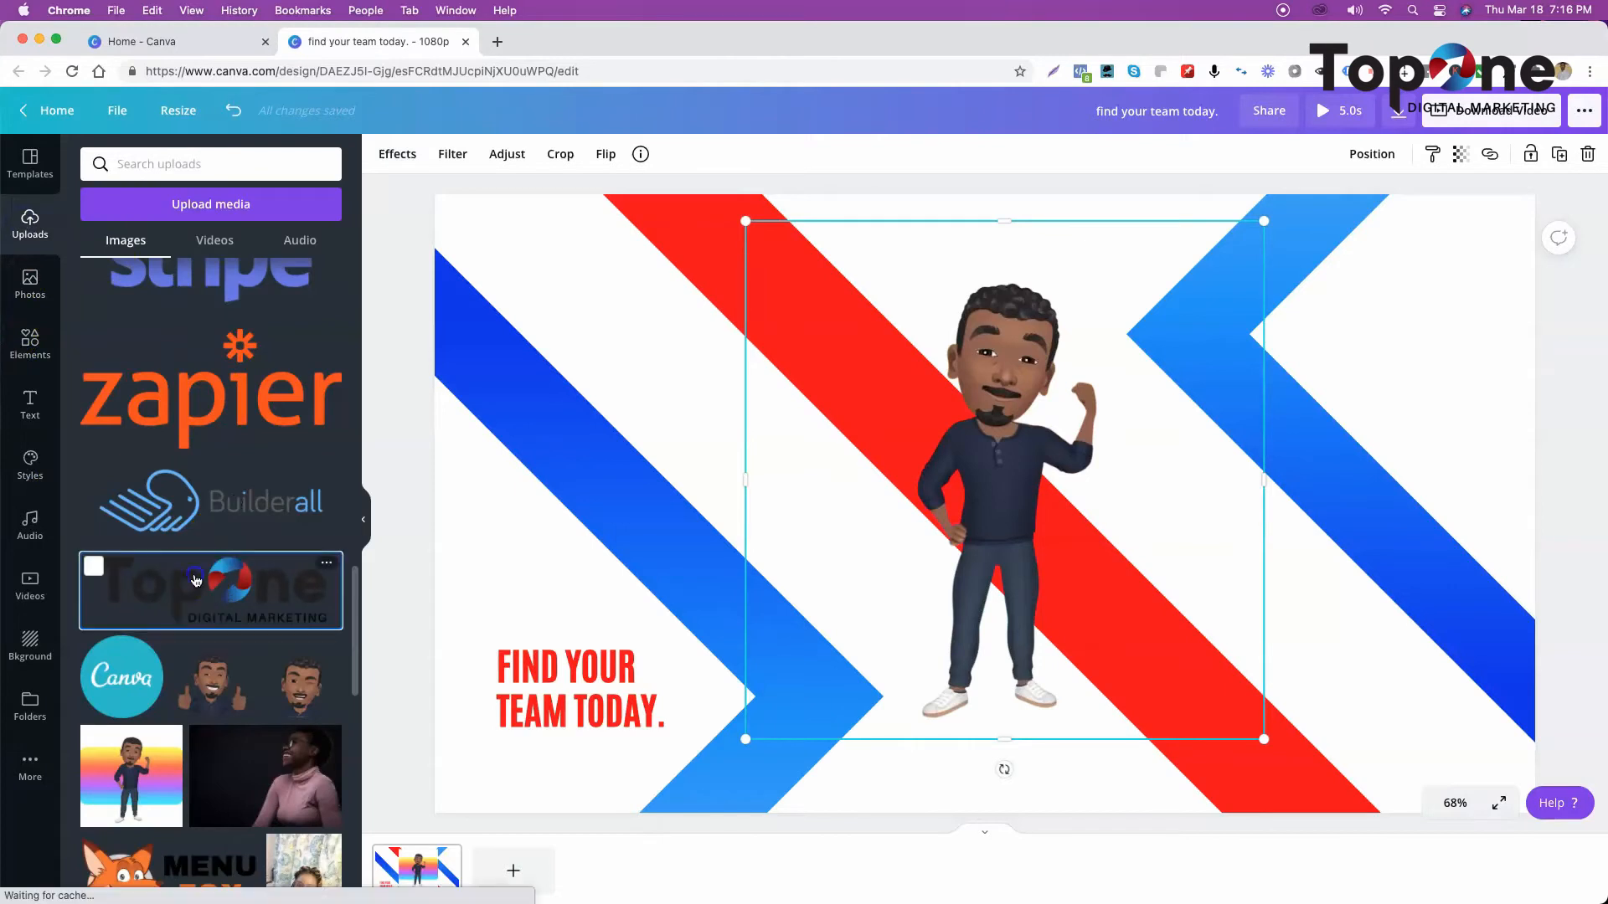
pyautogui.moveTo(1221, 571); pyautogui.dragTo(1455, 400)
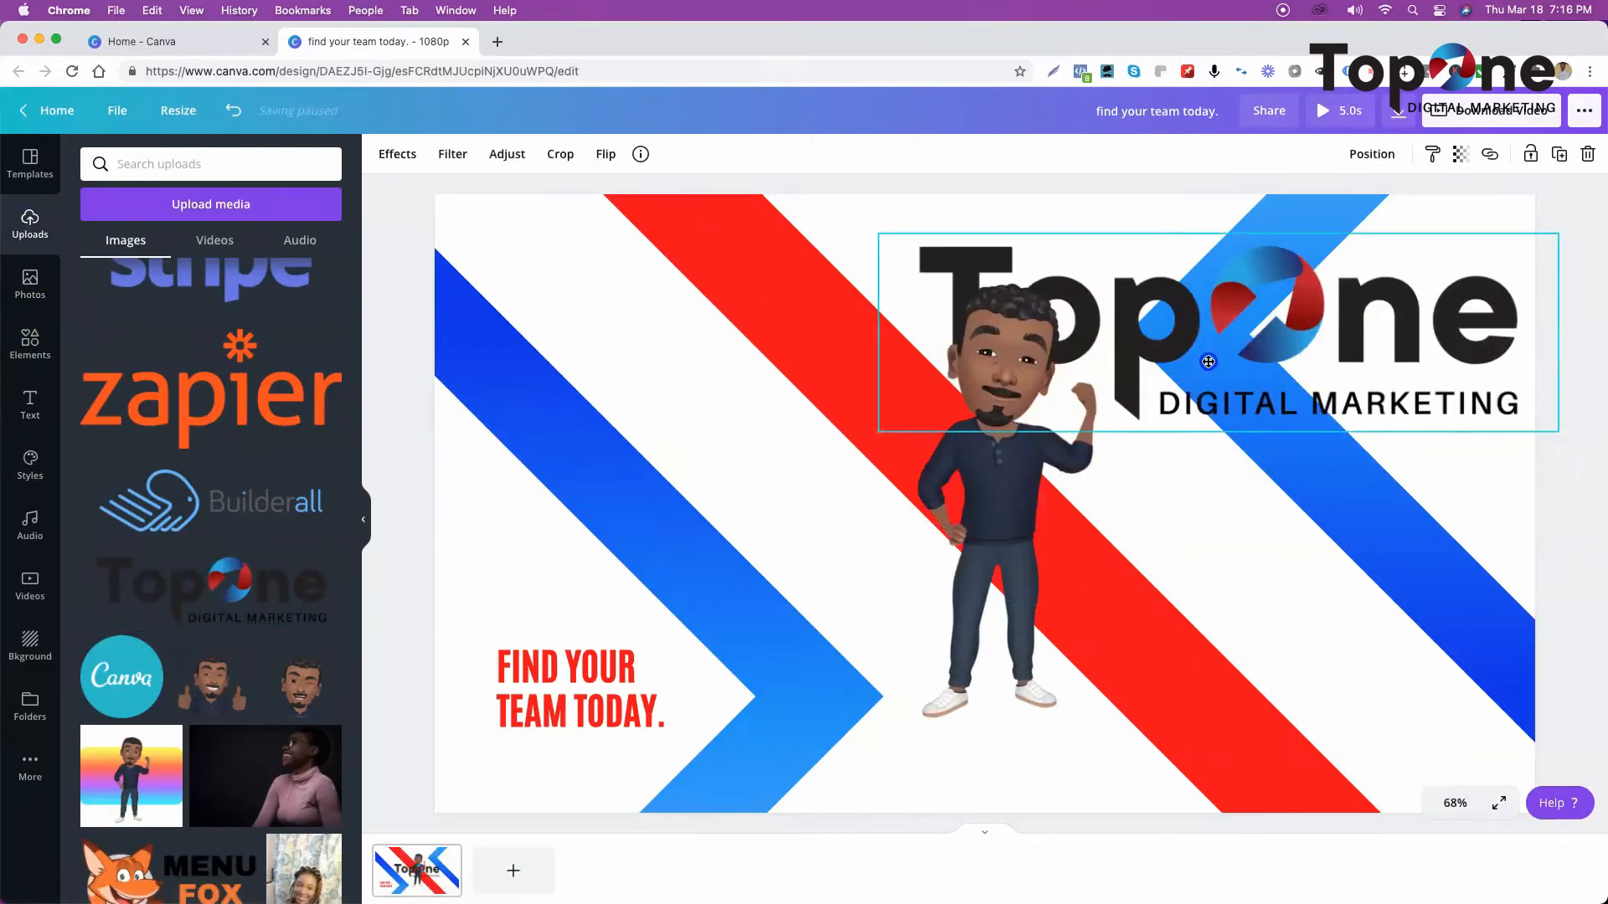
pyautogui.moveTo(1558, 427); pyautogui.dragTo(1356, 419)
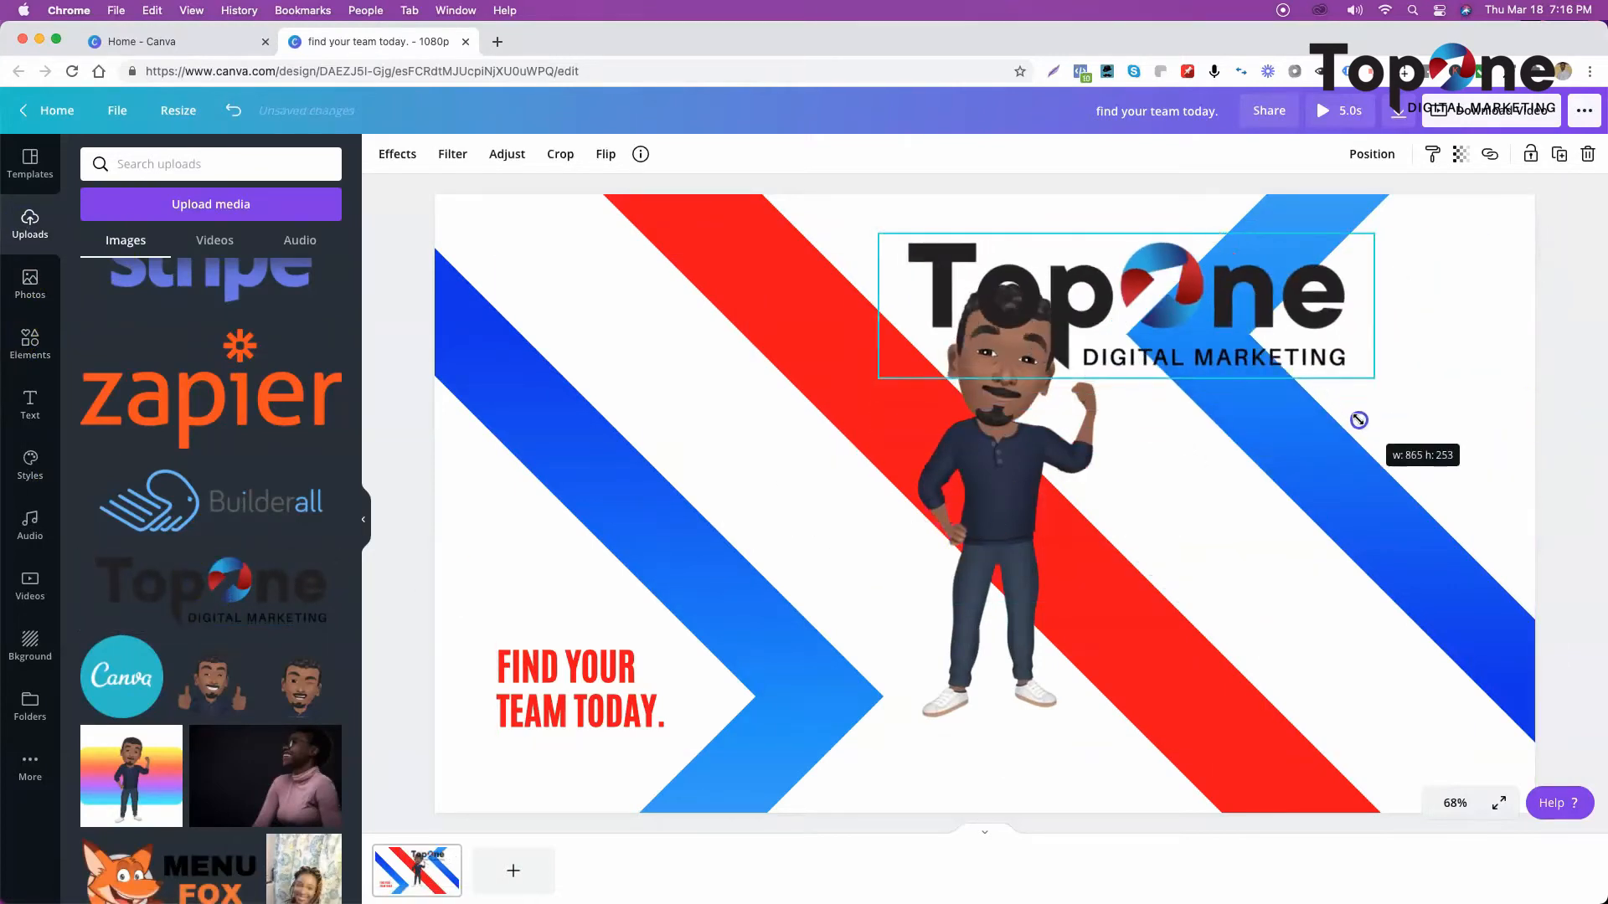
pyautogui.moveTo(1124, 408); pyautogui.dragTo(1061, 386)
pyautogui.moveTo(1252, 498); pyautogui.dragTo(1211, 429)
pyautogui.moveTo(1123, 268); pyautogui.dragTo(1413, 406)
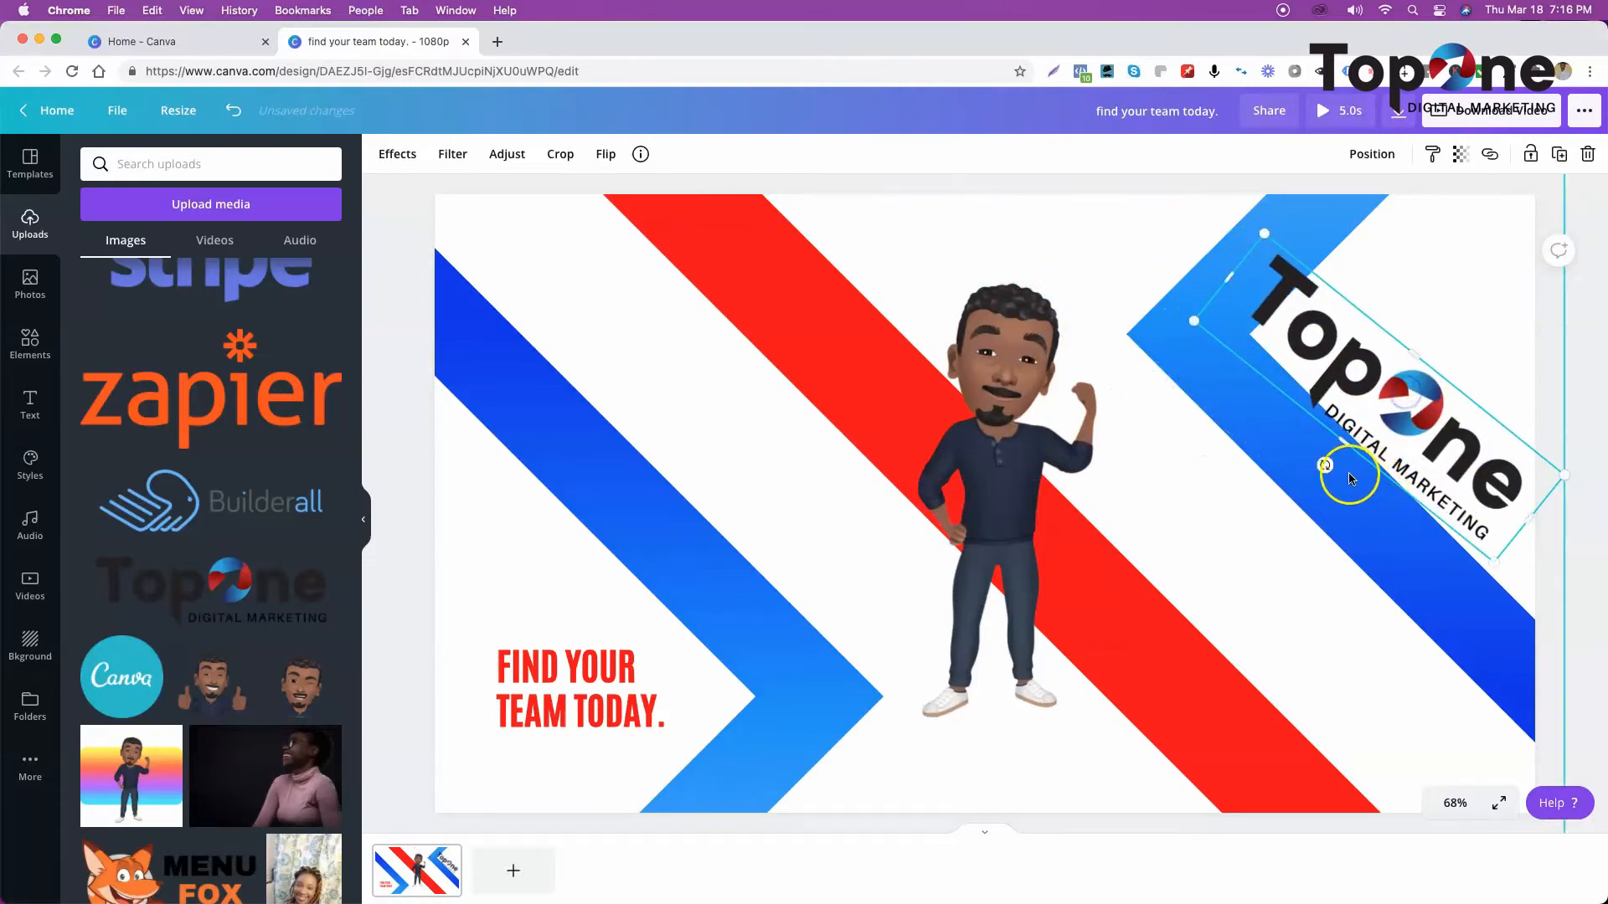
# - Adjust the logo's tilt to follow the blue stripe, shrink it and position it inside the right chevron's white area
pyautogui.moveTo(1325, 466); pyautogui.dragTo(1315, 466)
pyautogui.moveTo(1477, 569); pyautogui.dragTo(1416, 477)
pyautogui.moveTo(1371, 370); pyautogui.dragTo(1431, 420)
pyautogui.click(1253, 517)
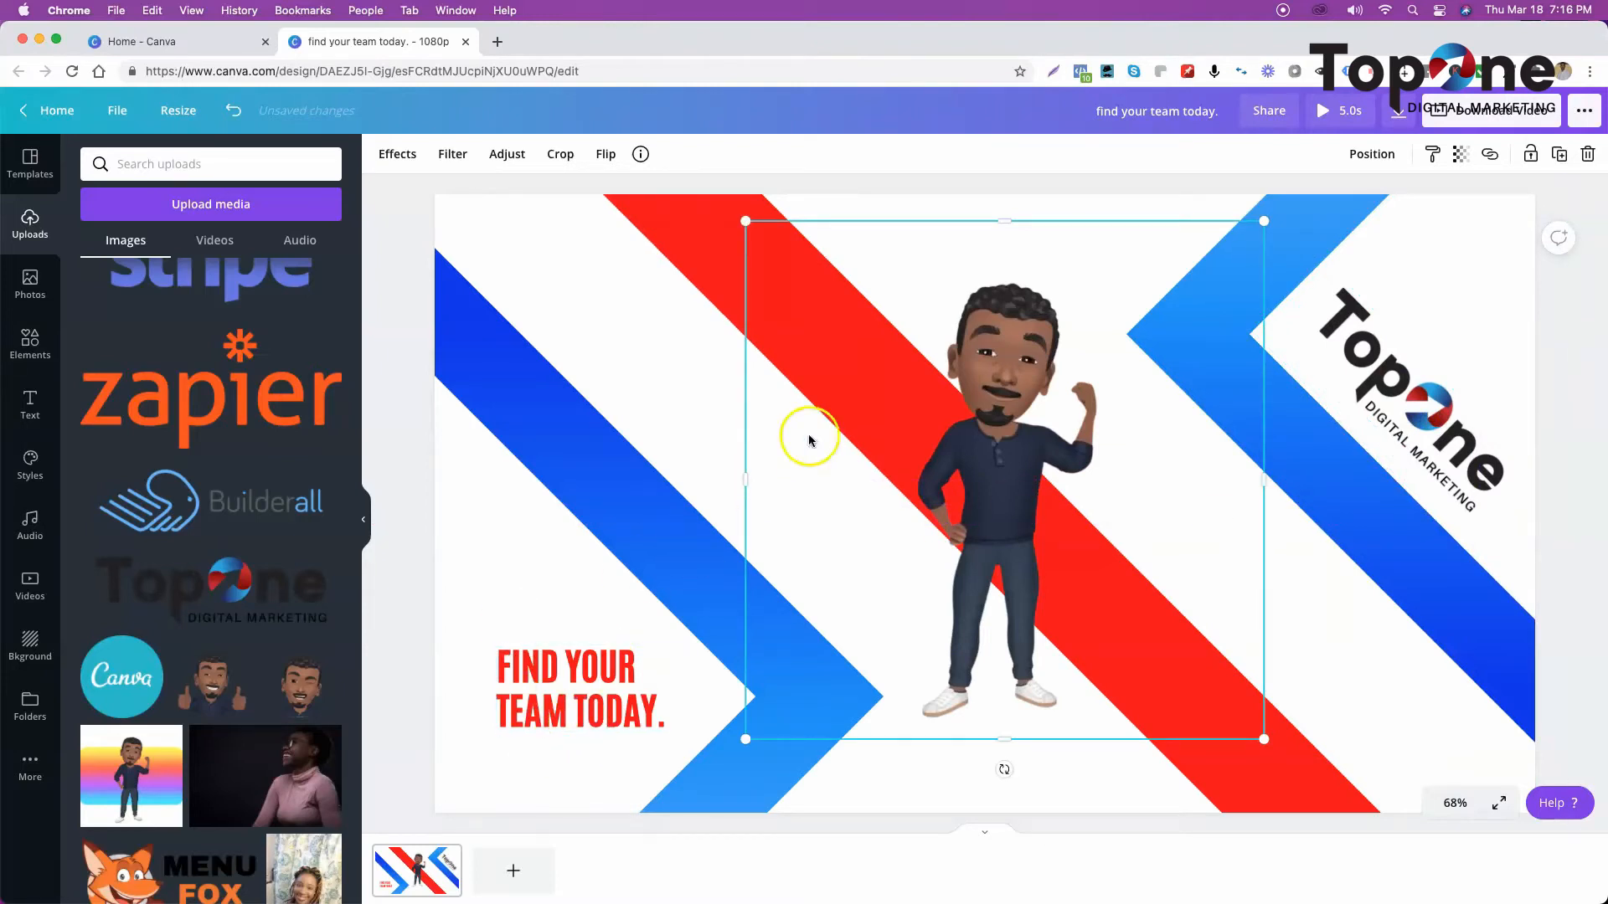
# - Replace the "FIND YOUR TEAM TODAY." text with "WORKSHOP: HOW TO CREATE YOUR WEBSITE FROM SCRATCH", breaking the line after "WORKSHOP:"
pyautogui.click(551, 673)
pyautogui.click(551, 672)
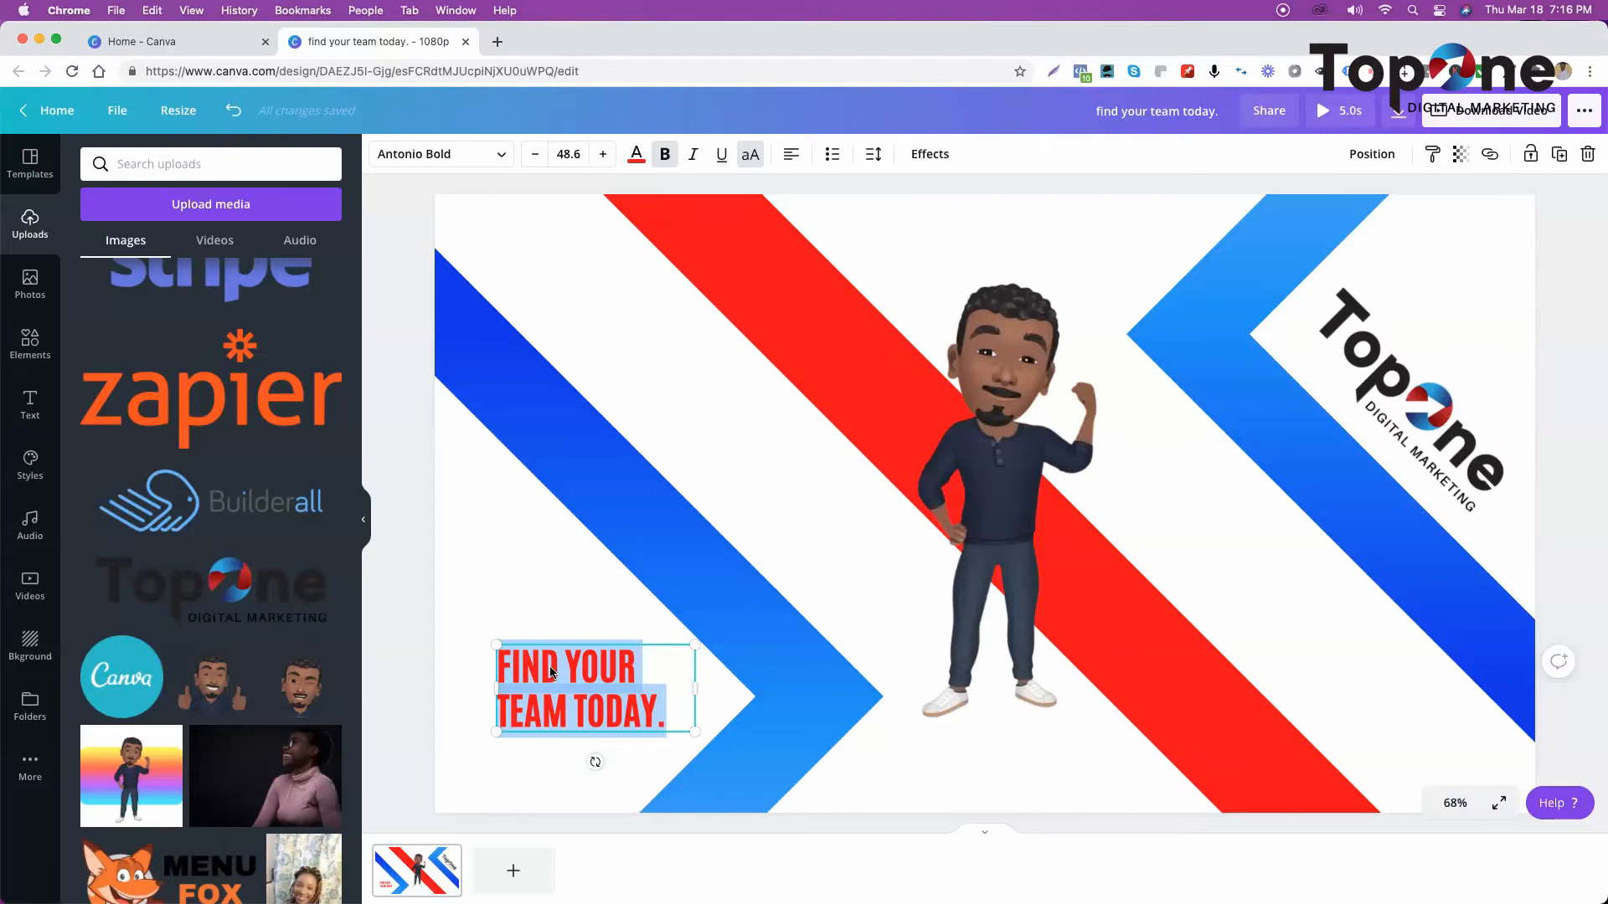
pyautogui.write('WORKS')
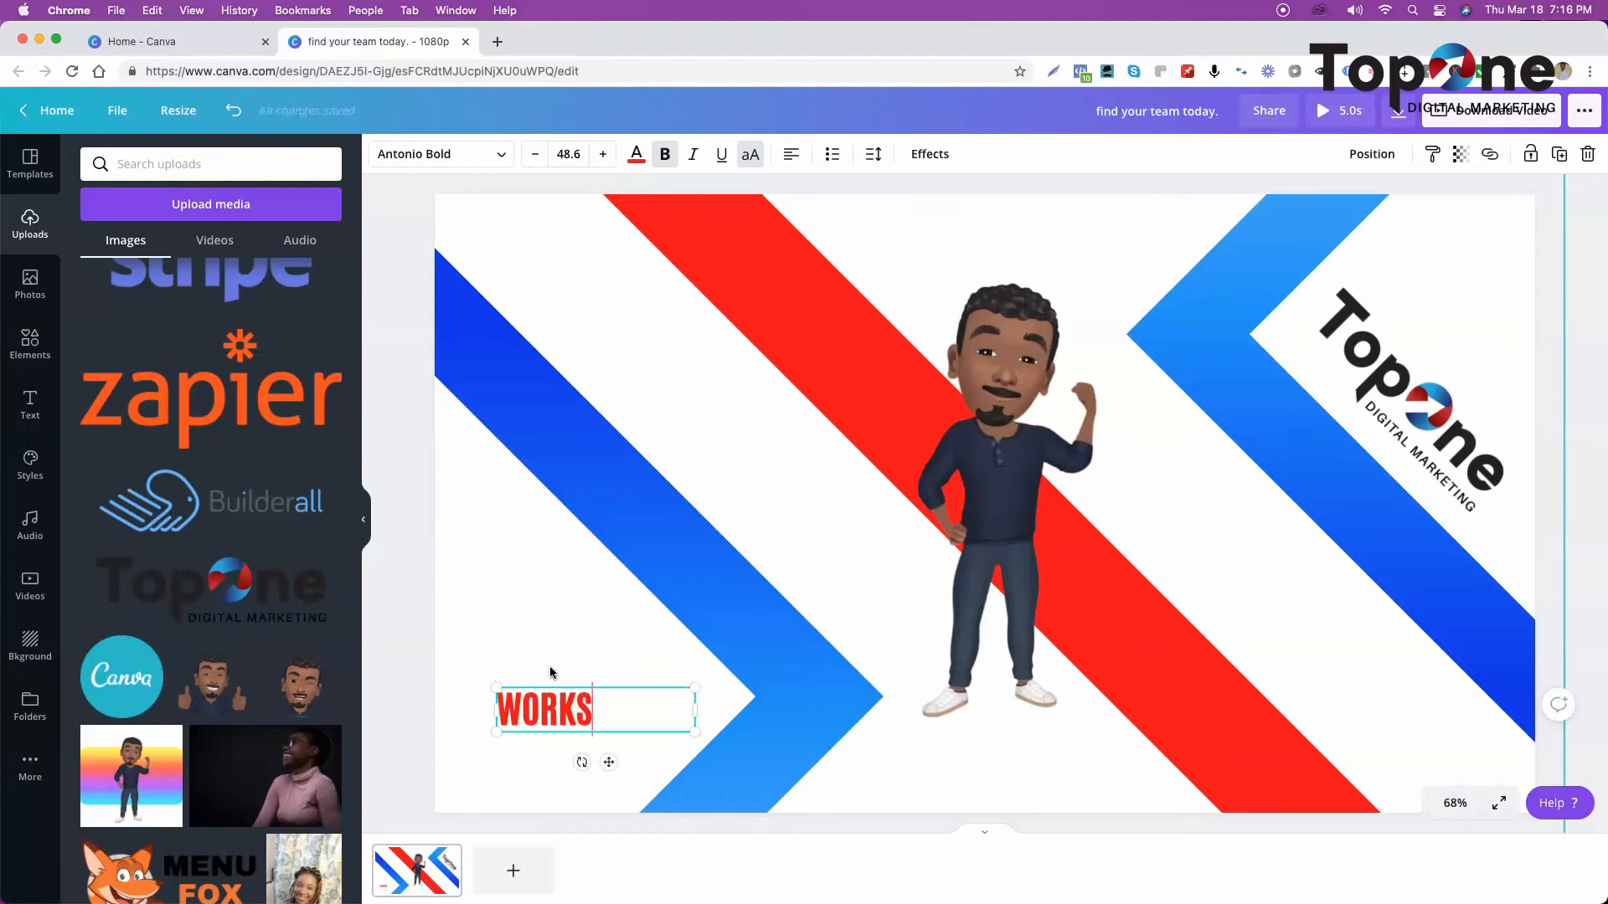
pyautogui.write('OP')
pyautogui.press('BackSpace')
pyautogui.press('BackSpace')
pyautogui.write('HOP:')
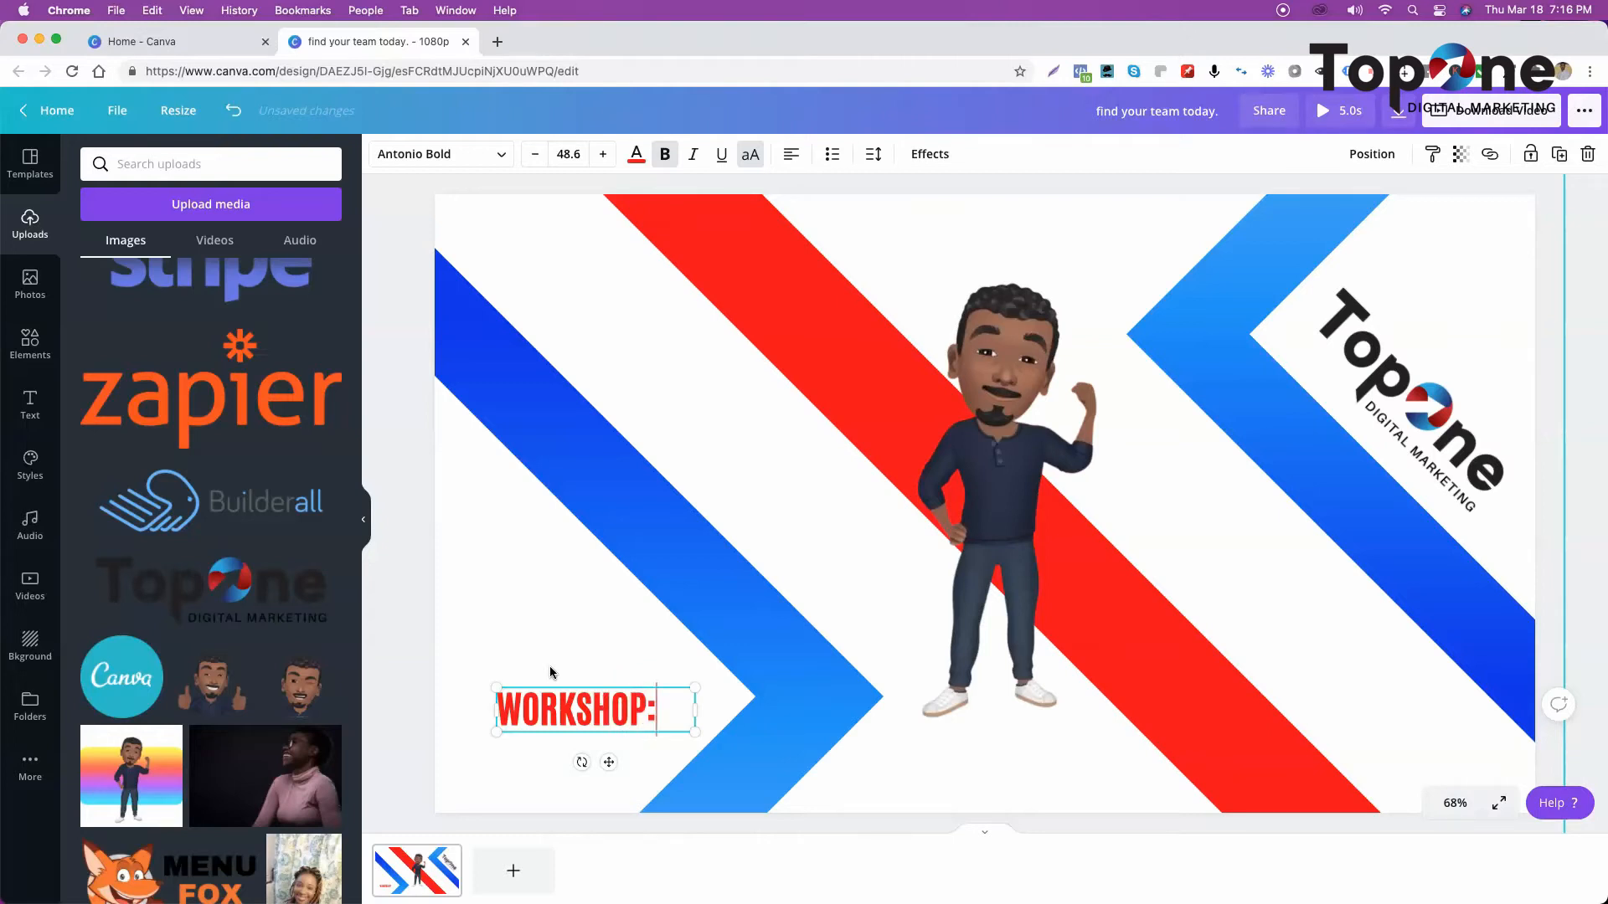
pyautogui.press('Return')
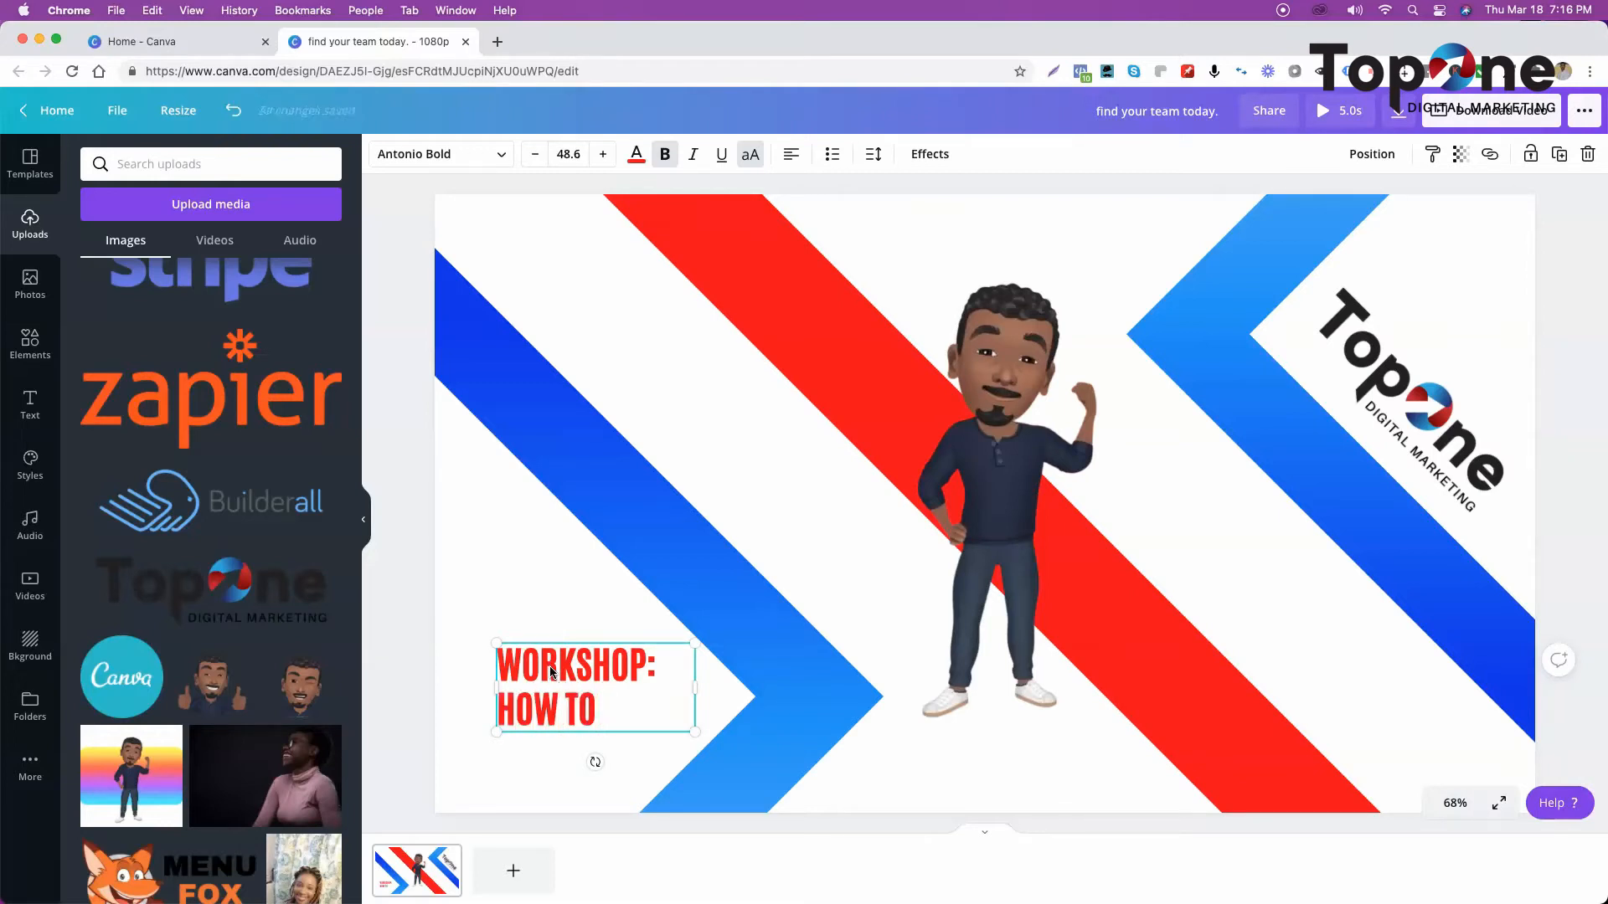
pyautogui.write('TE')
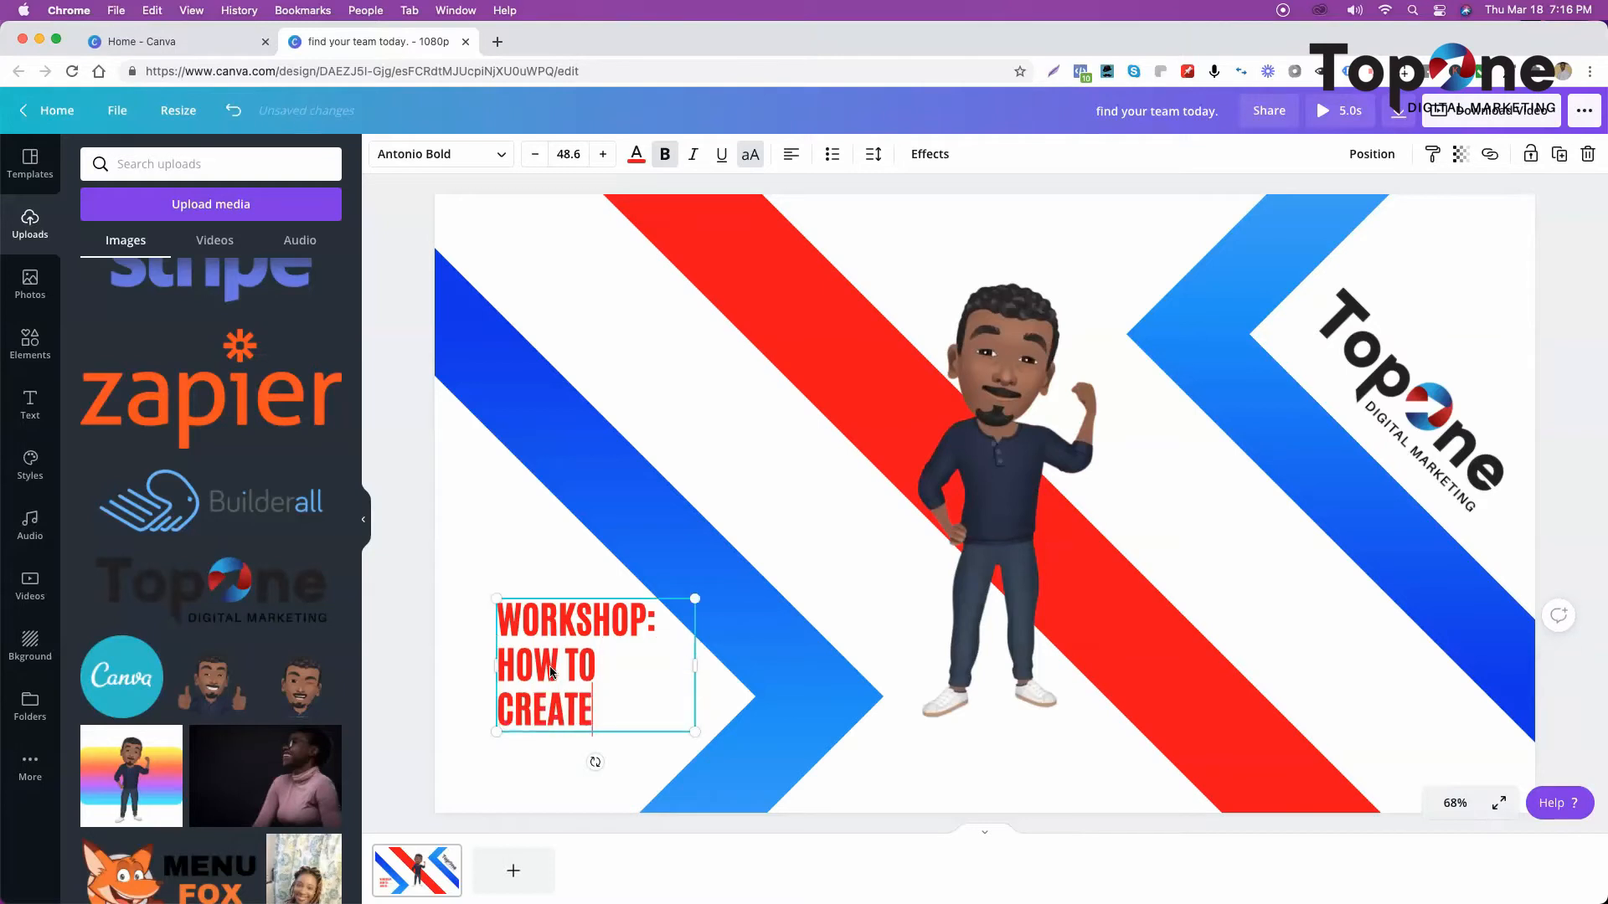
pyautogui.write(' YOUR WEBSITE F')
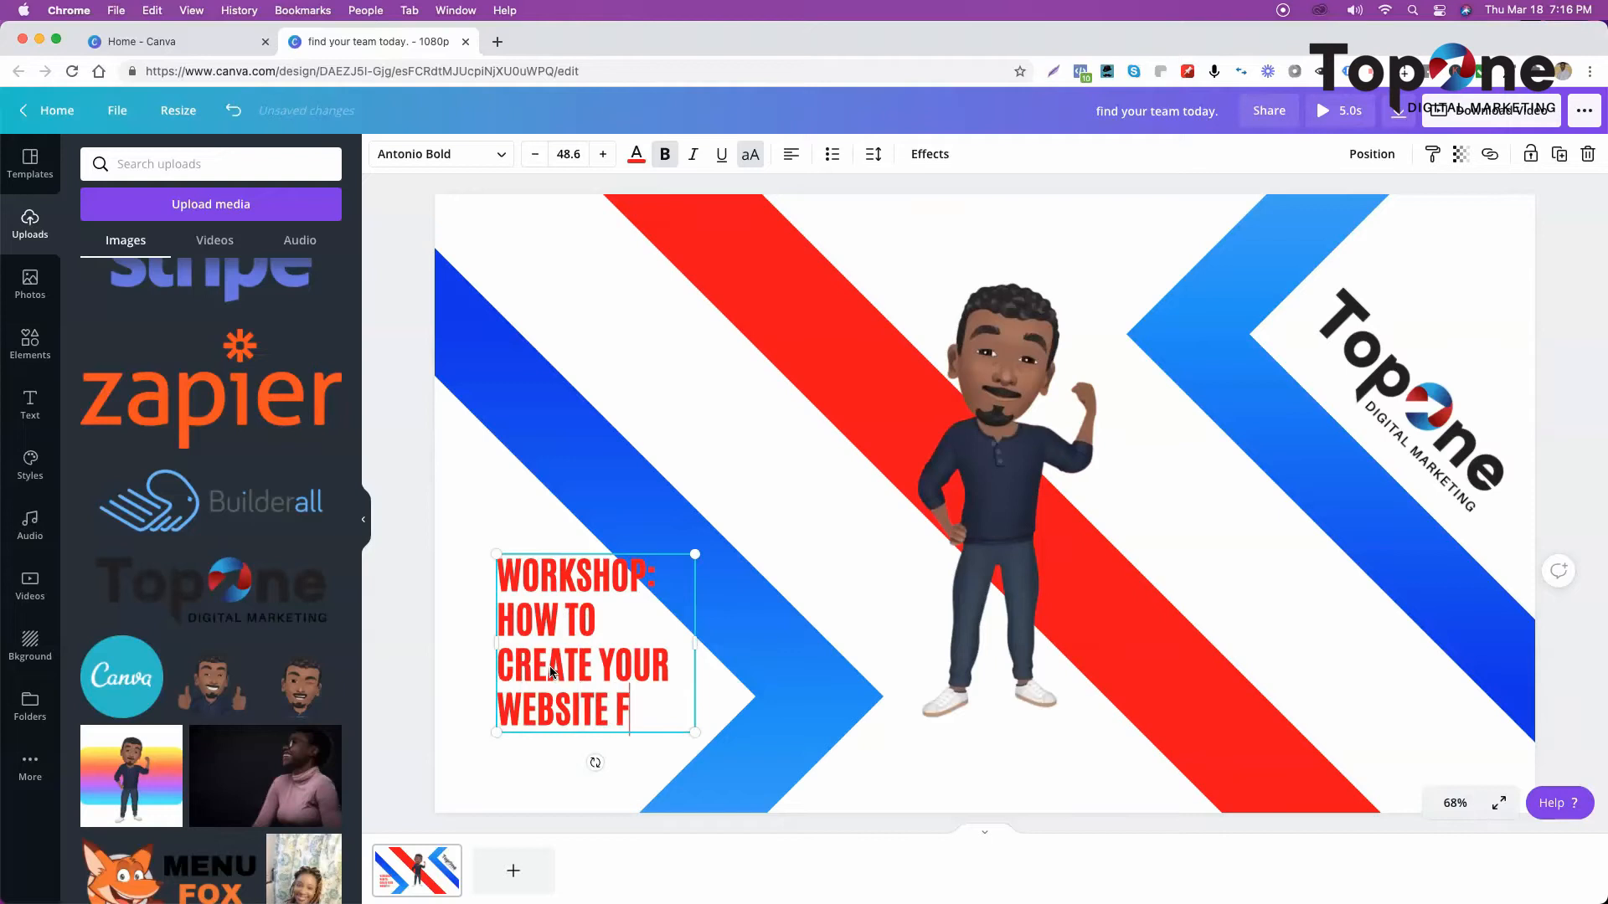
pyautogui.write('ROM SCRATCH')
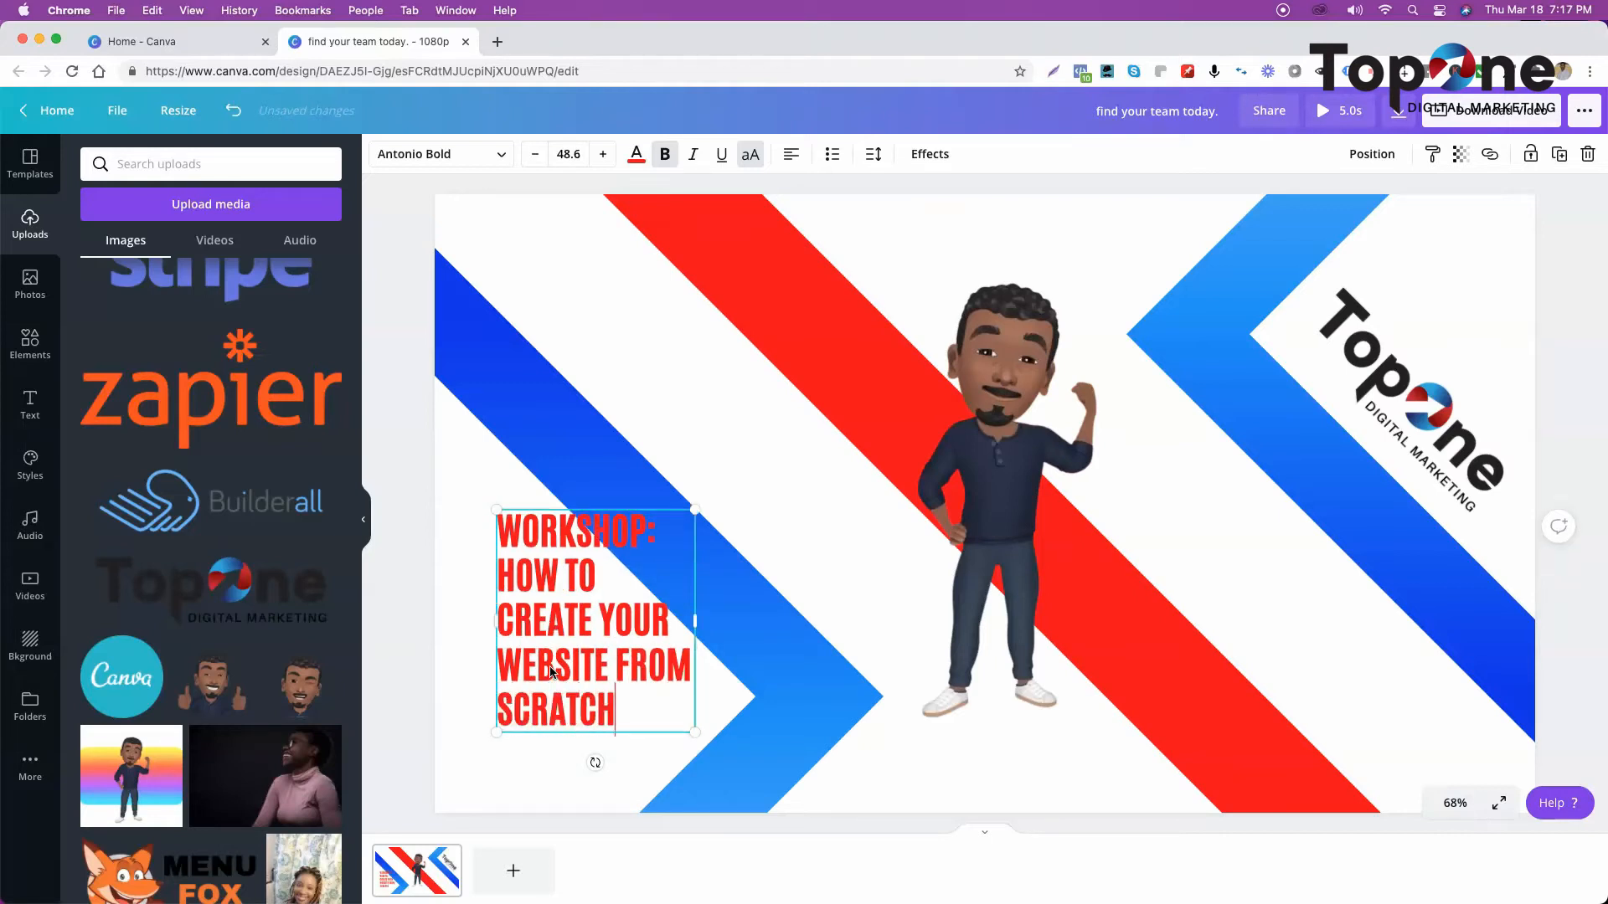
# - Widen the workshop title to three lines, scale it down to font size 42.2 and fit it inside the left chevron's white area
pyautogui.moveTo(699, 619); pyautogui.dragTo(830, 639)
pyautogui.click(772, 671)
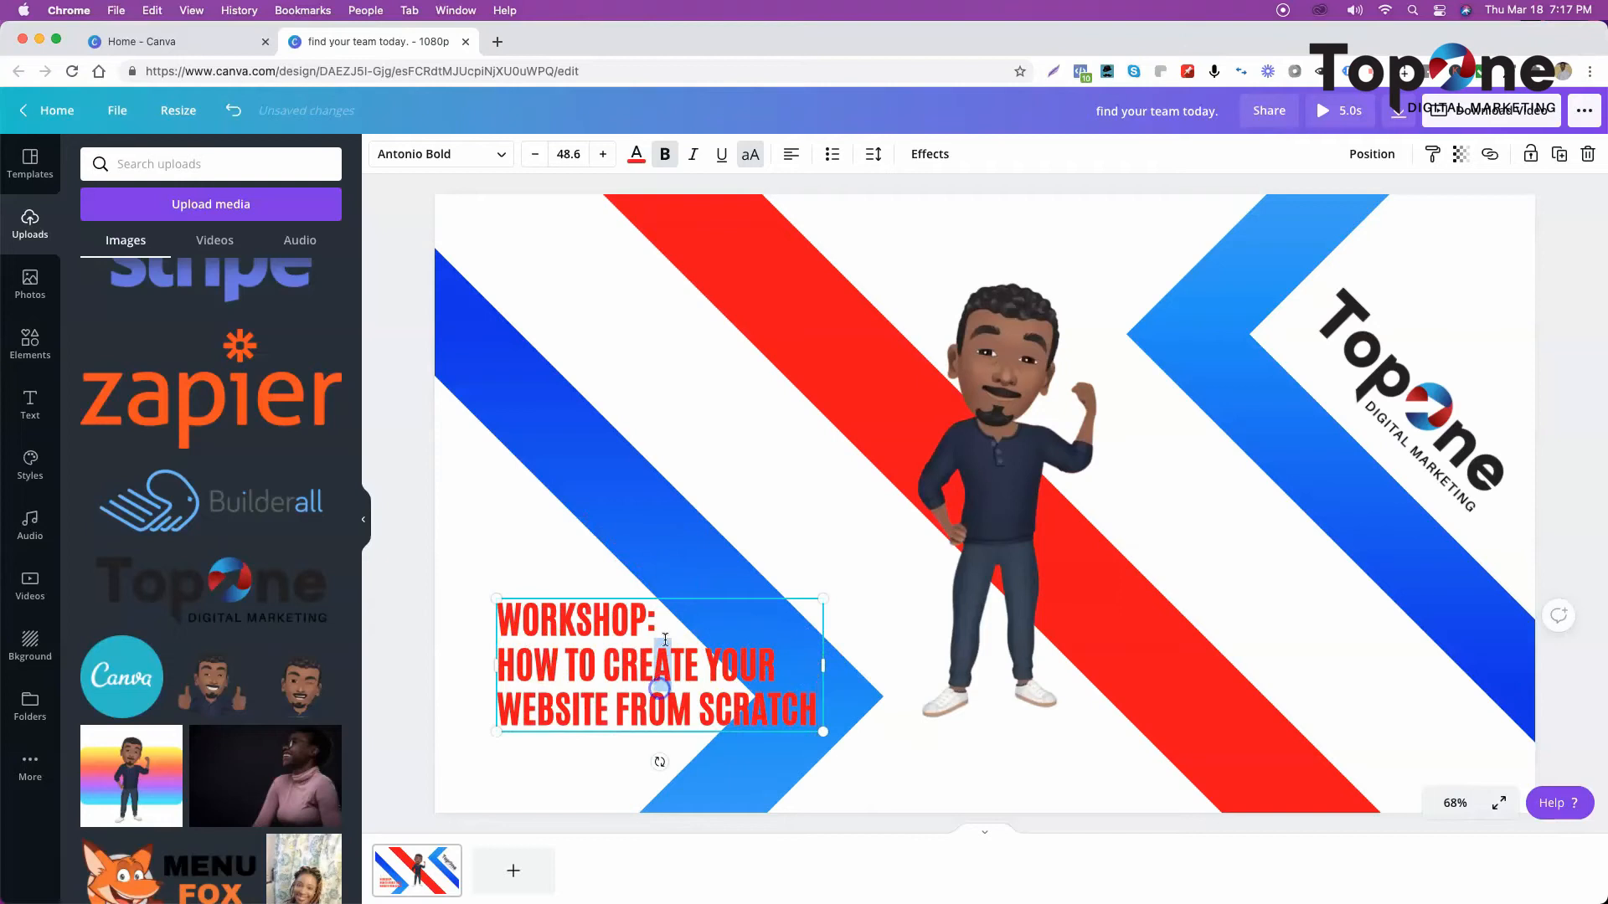
pyautogui.click(700, 592)
pyautogui.moveTo(684, 632); pyautogui.dragTo(621, 662)
pyautogui.moveTo(762, 759); pyautogui.dragTo(720, 738)
pyautogui.moveTo(610, 692); pyautogui.dragTo(620, 682)
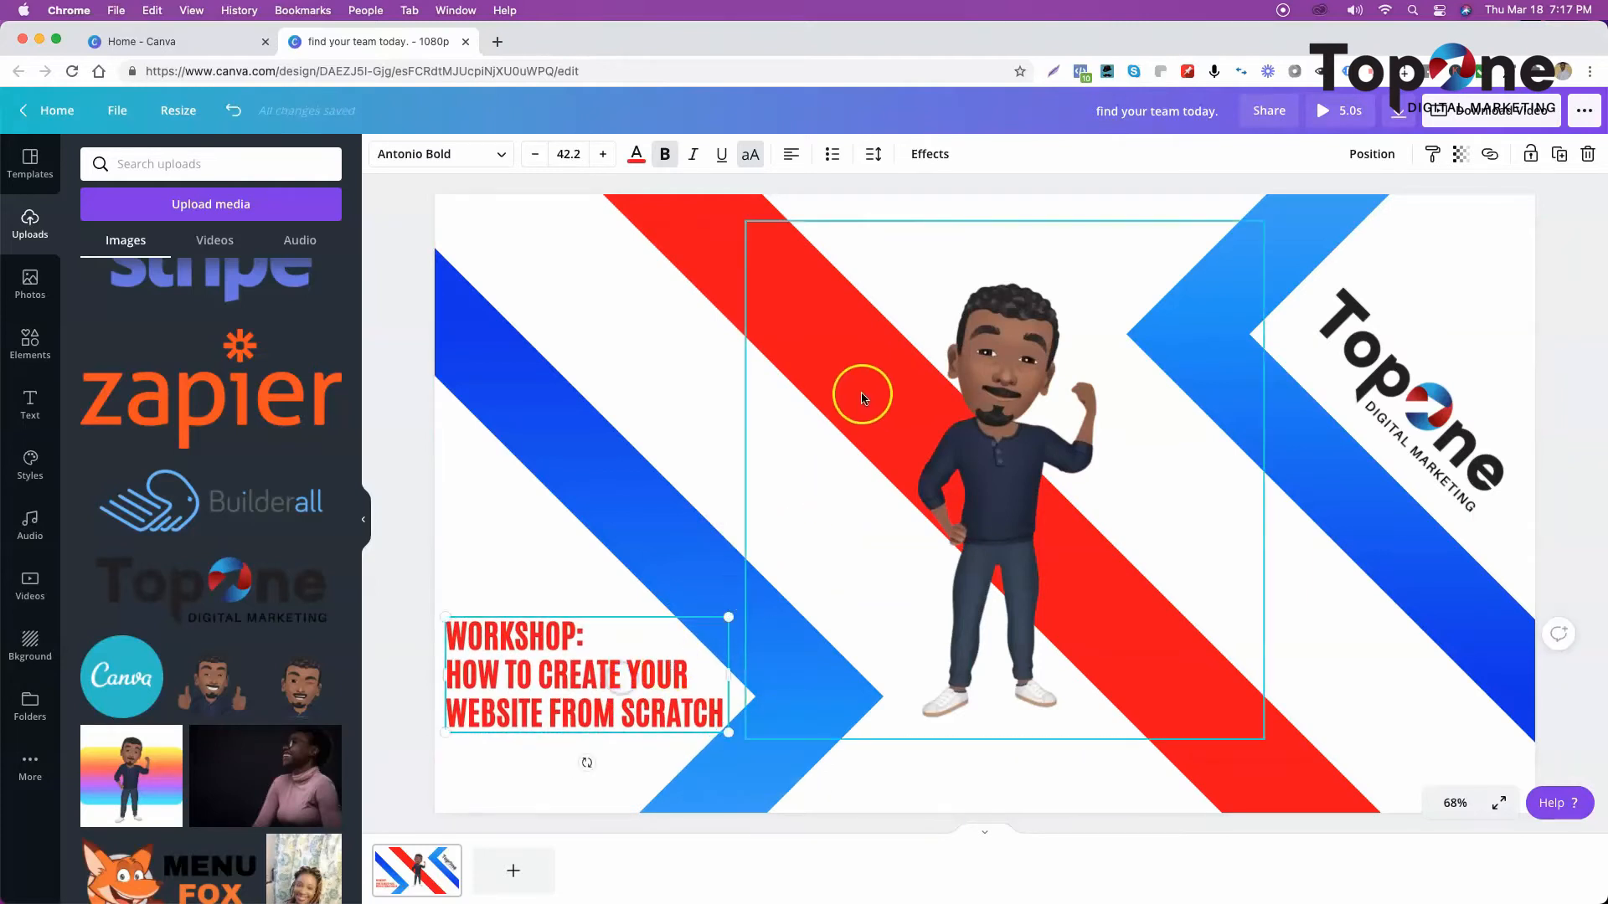
# - Move the avatar image slightly down and to the right, and shrink it a little
pyautogui.click(787, 398)
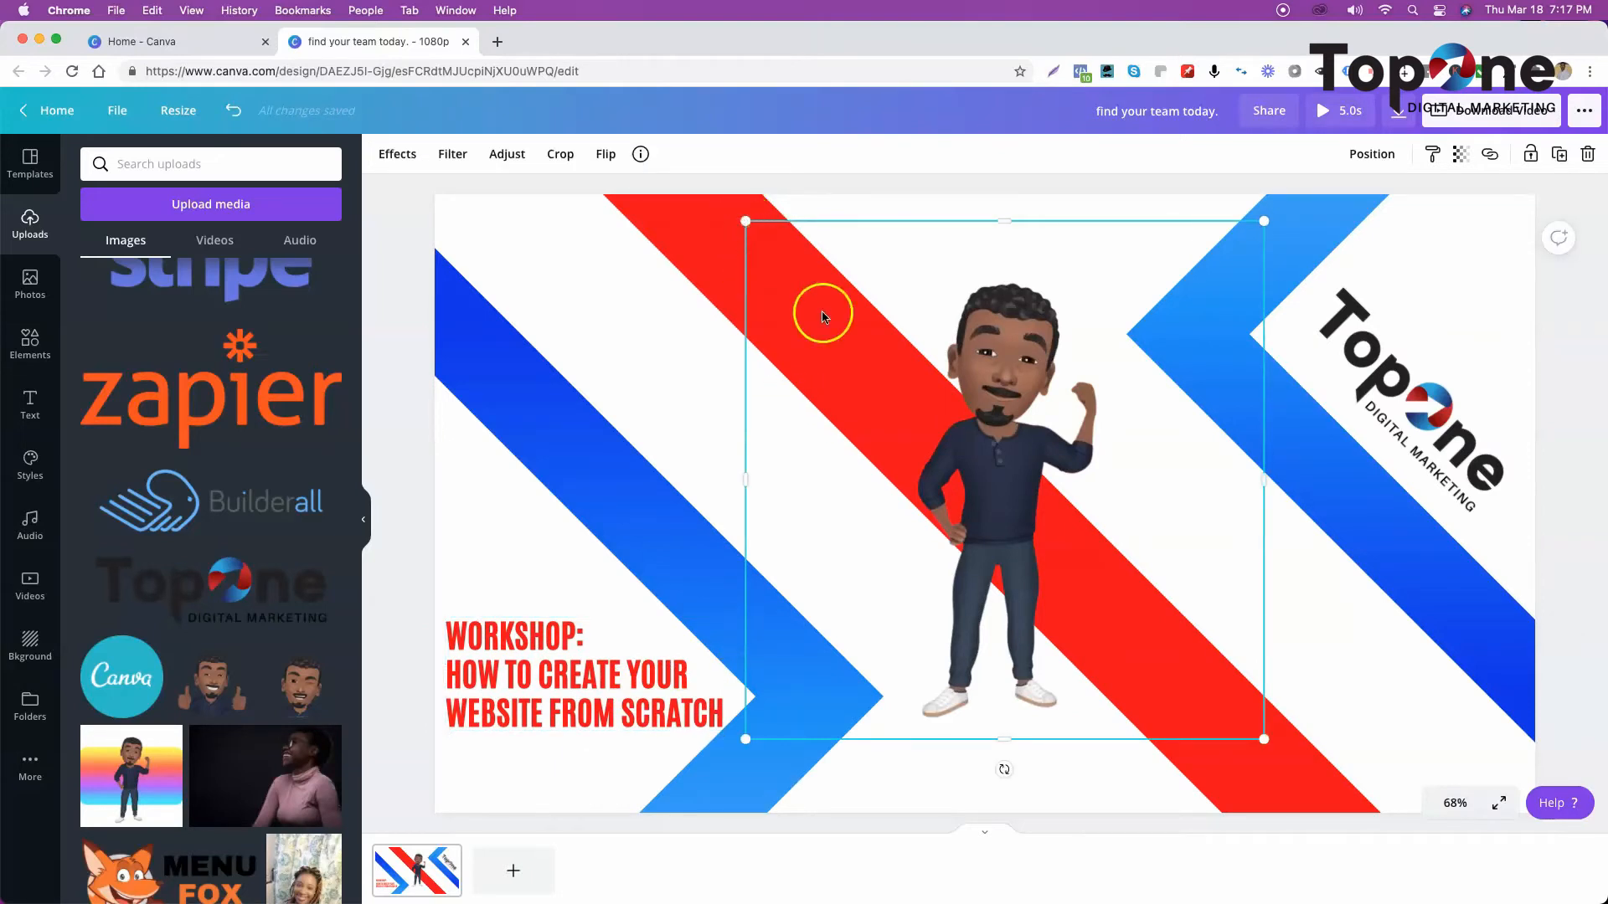
pyautogui.moveTo(967, 493); pyautogui.dragTo(973, 504)
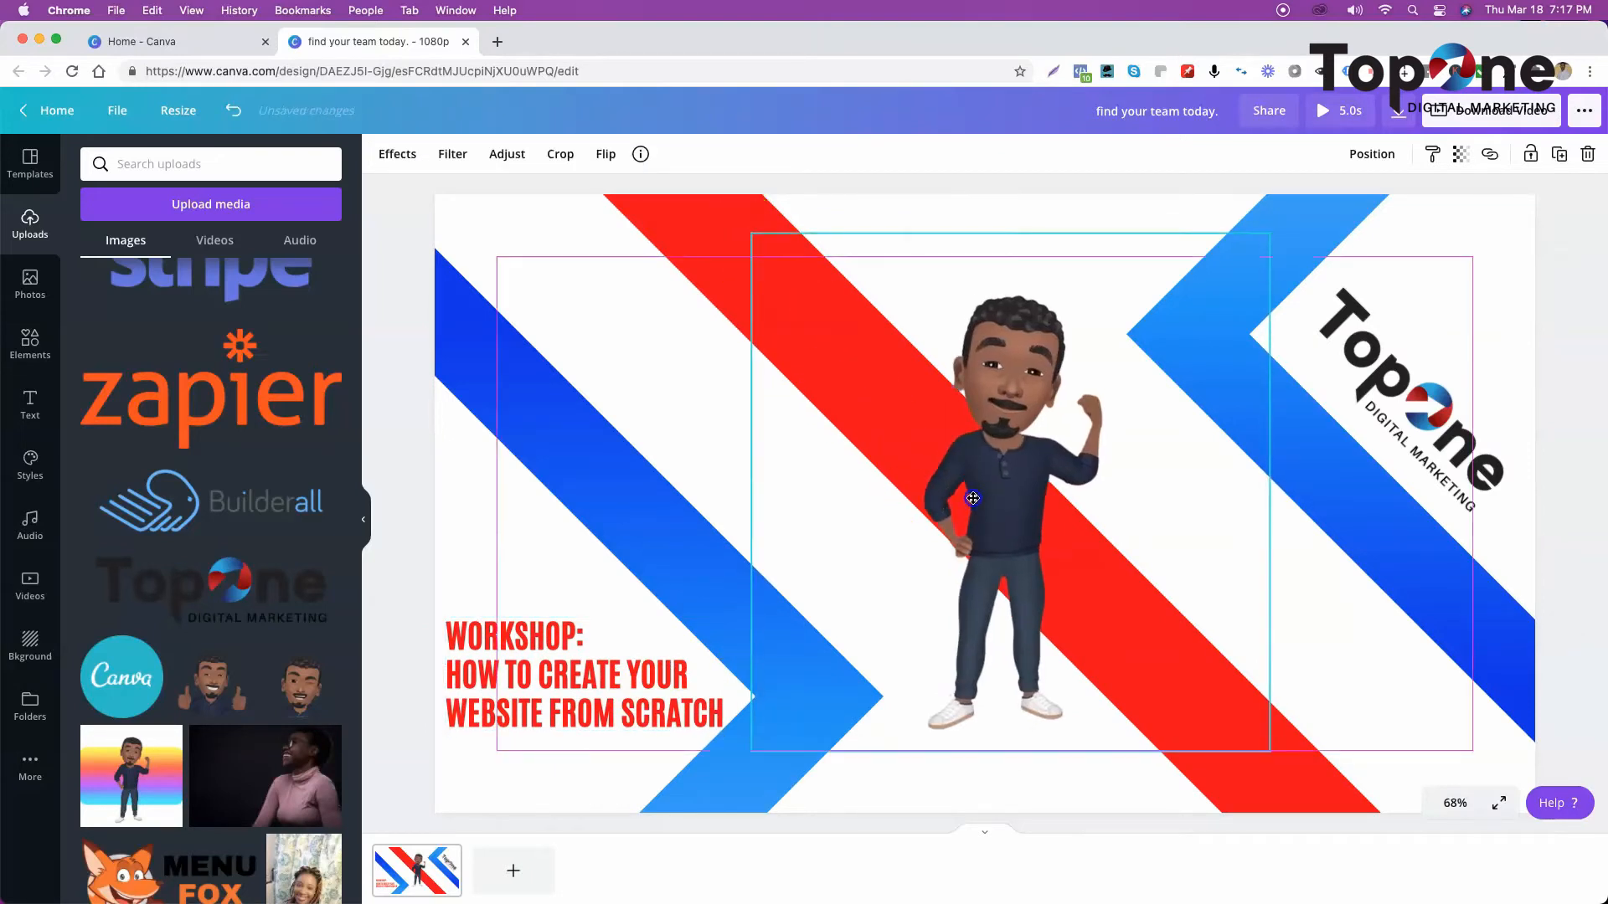
pyautogui.moveTo(751, 233); pyautogui.dragTo(760, 243)
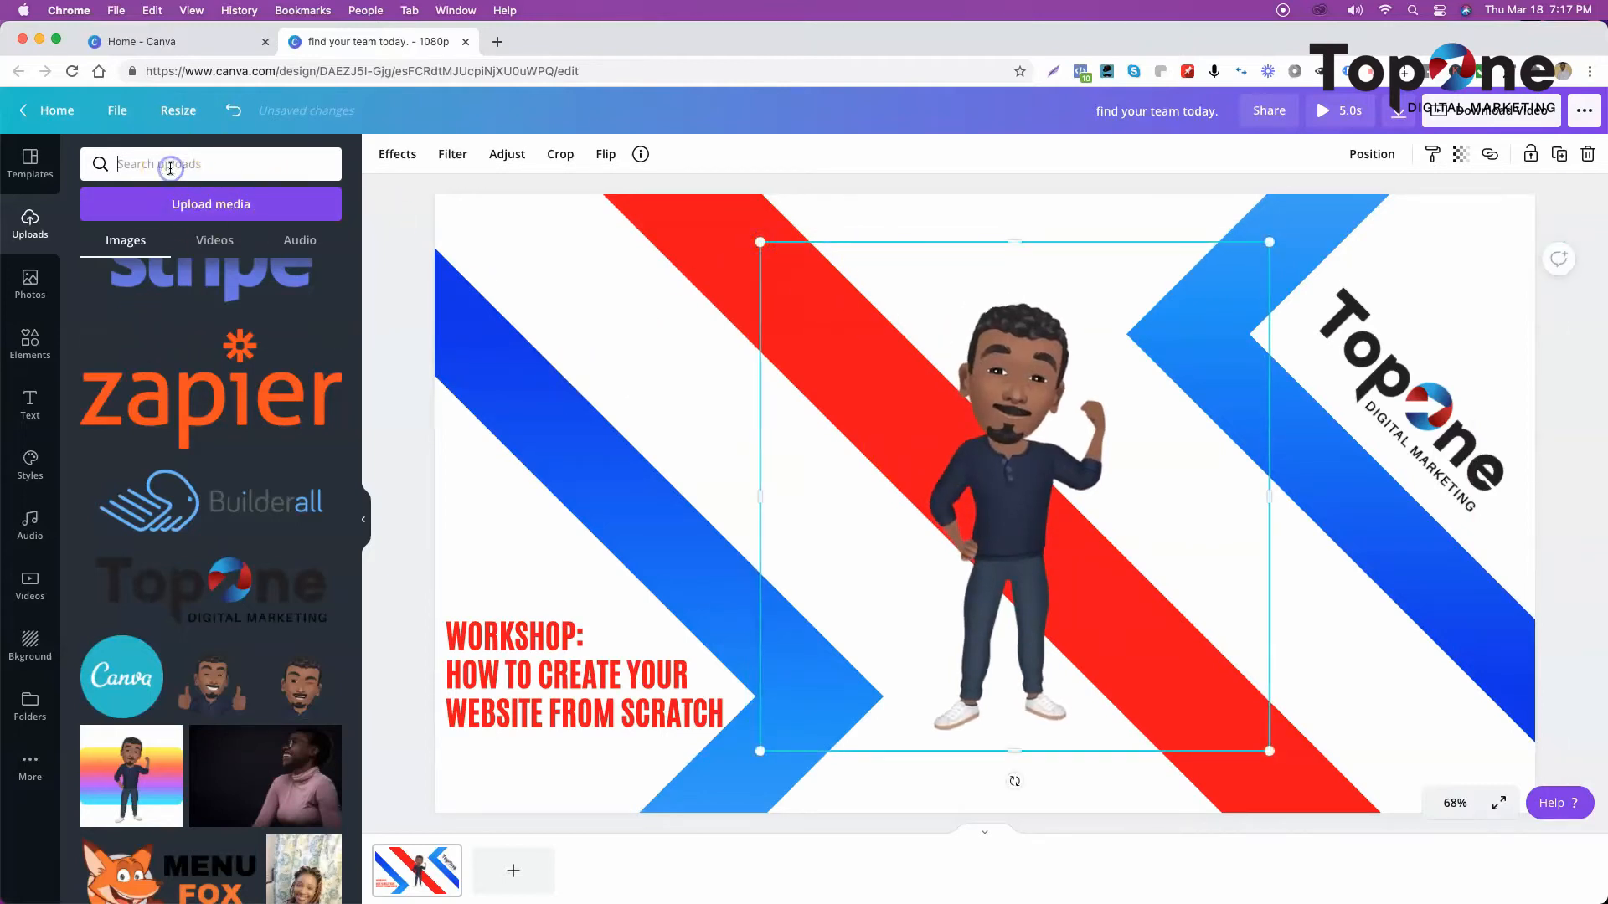
# - Search the video library for "countdown" and look through the clips for a suitable timer
pyautogui.click(30, 584)
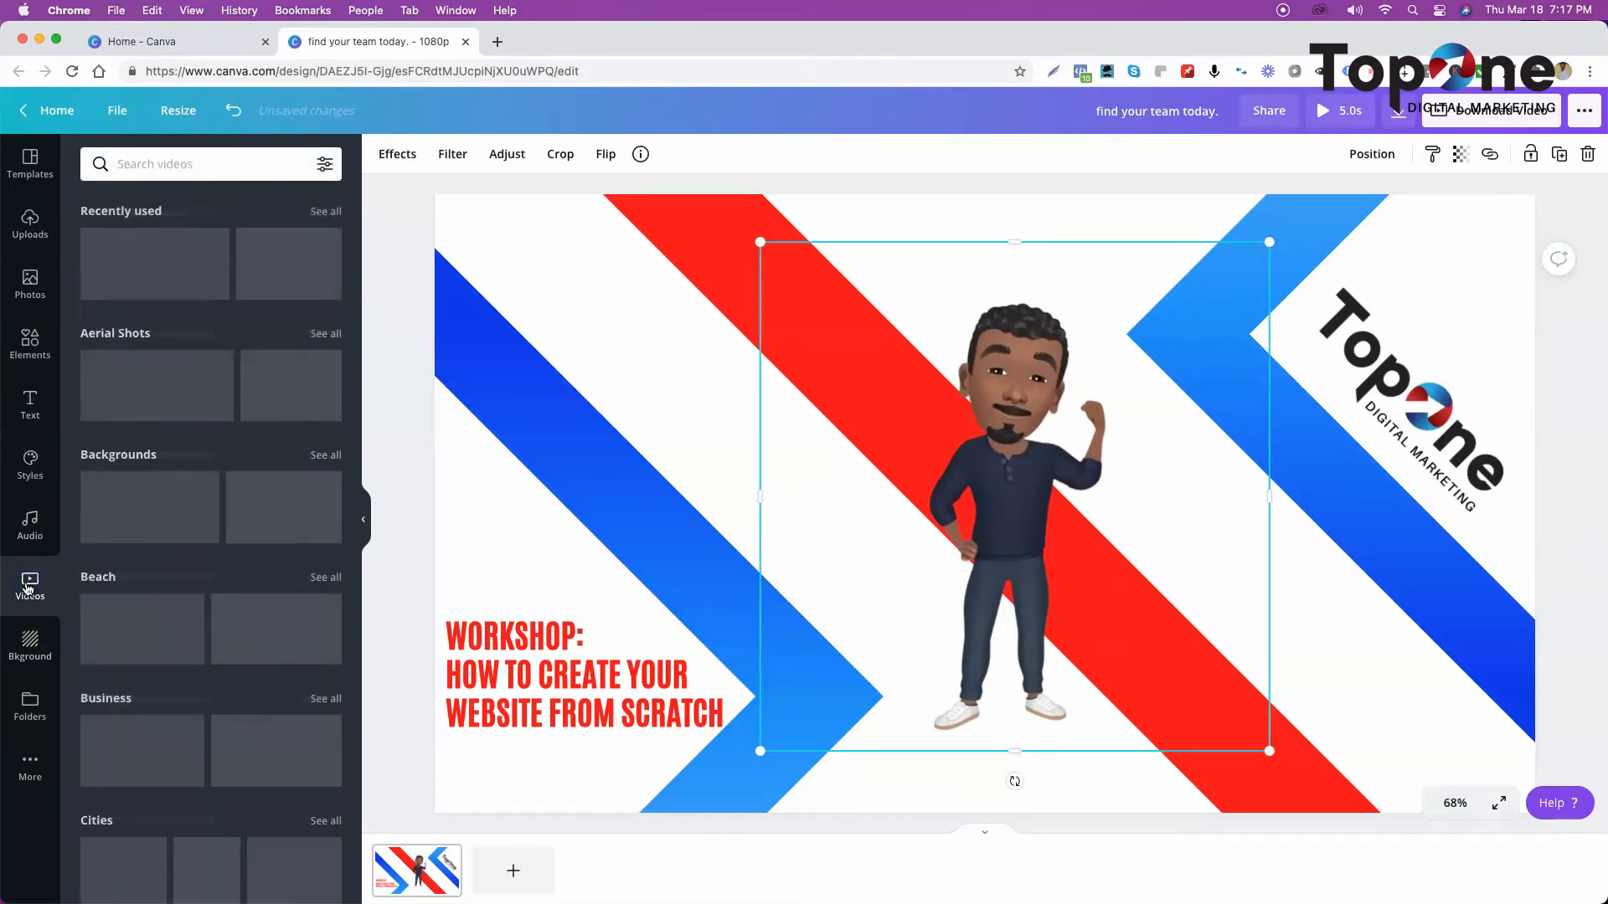
pyautogui.click(148, 163)
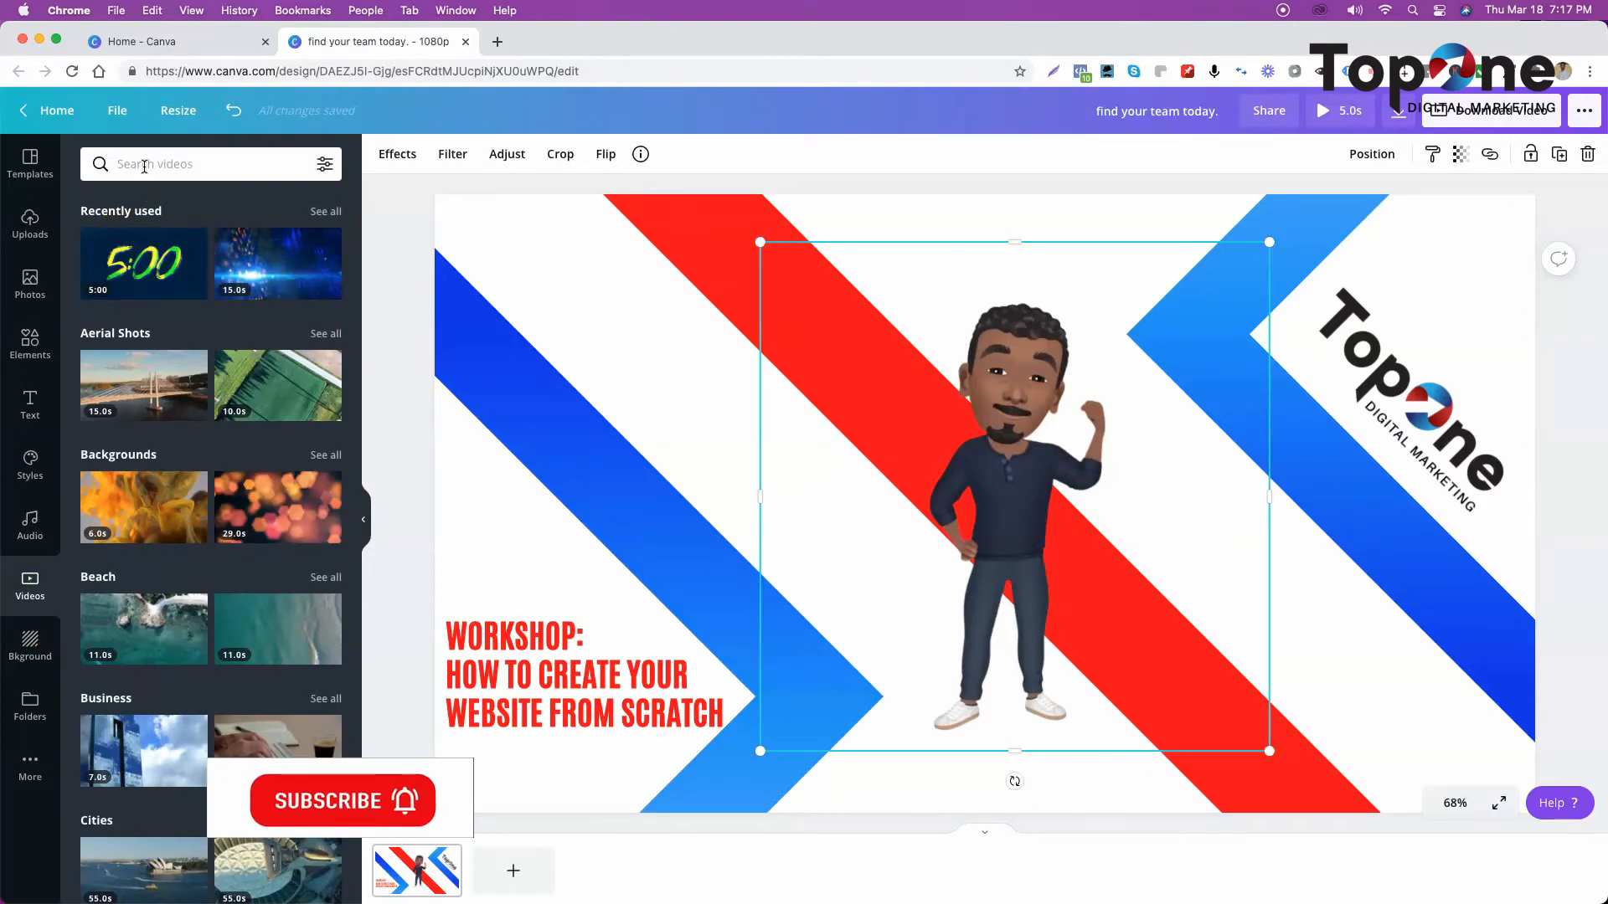
pyautogui.write('count')
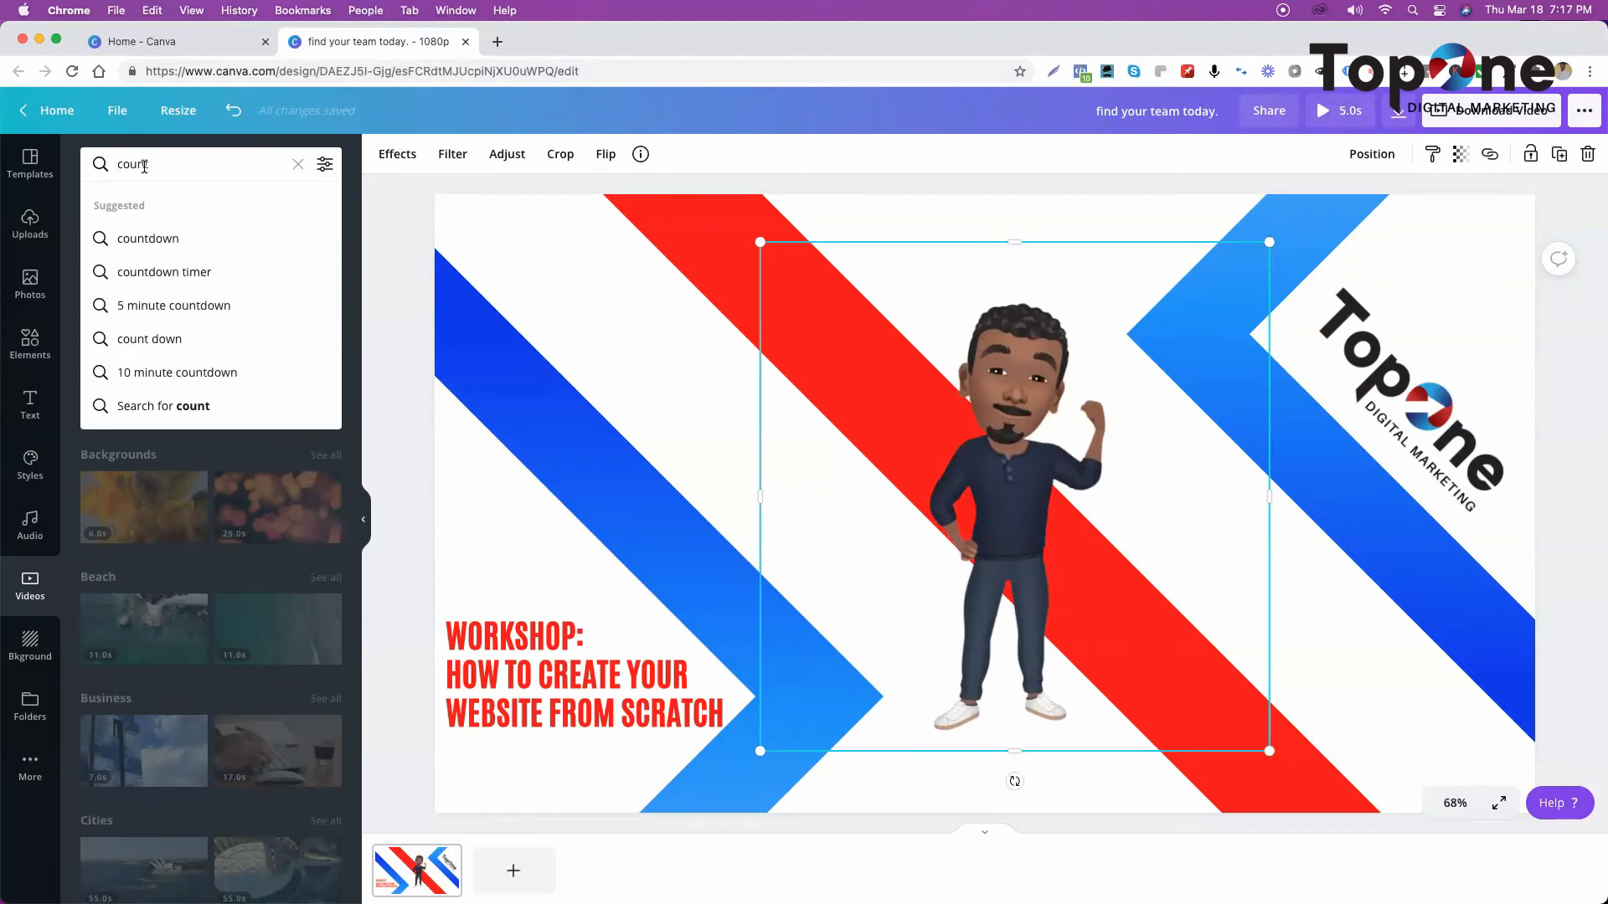
pyautogui.click(134, 249)
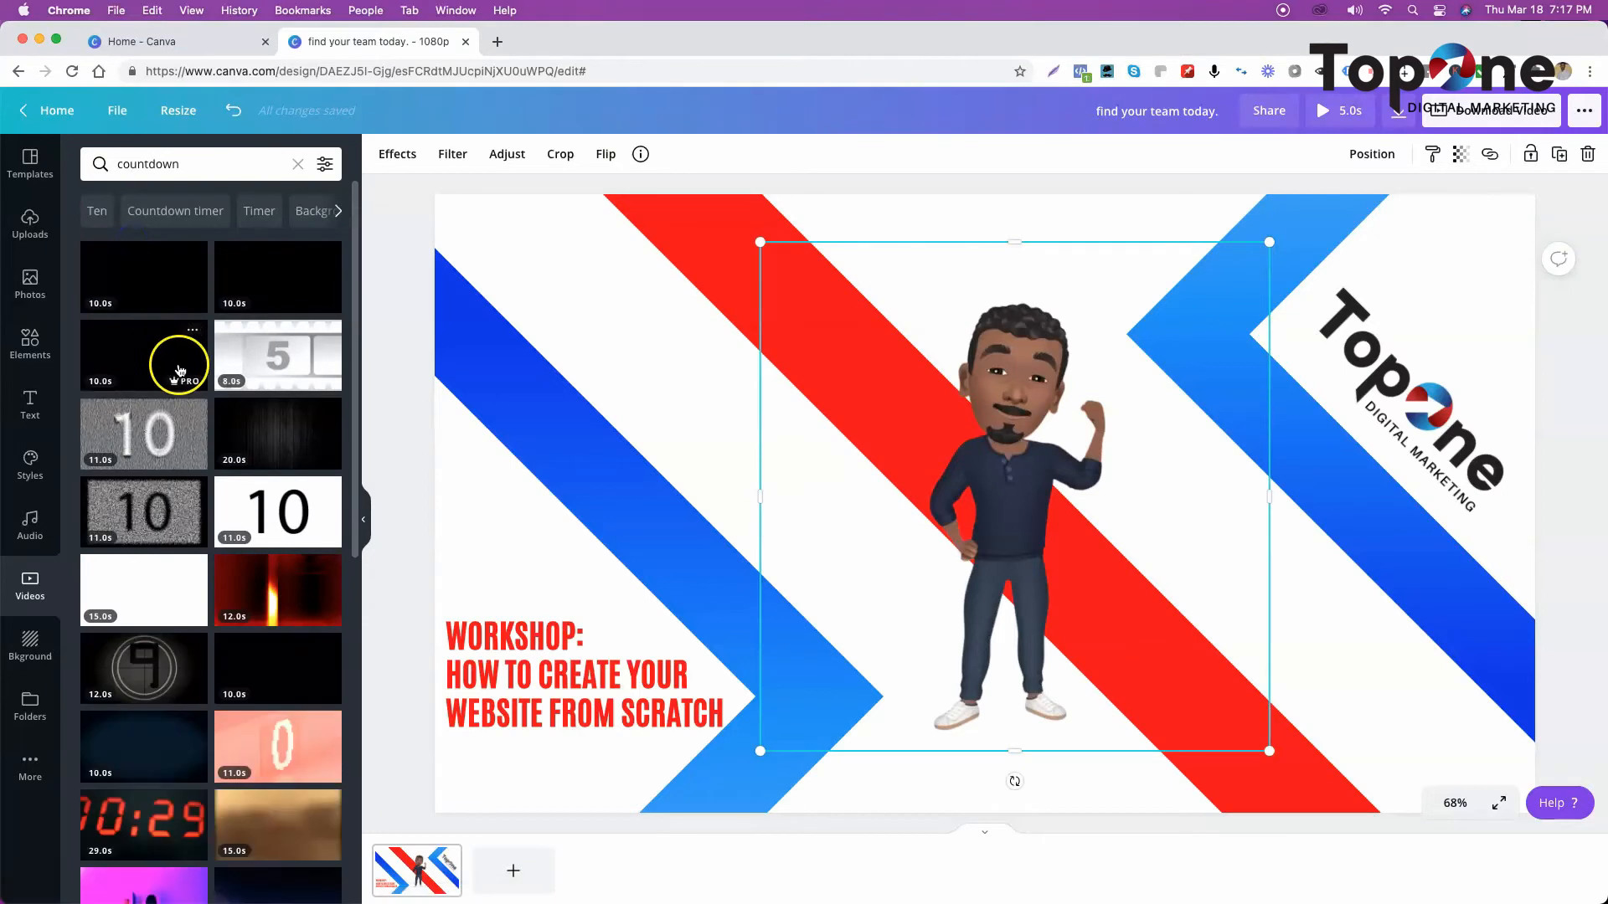
pyautogui.scroll(-6, 200, 661)
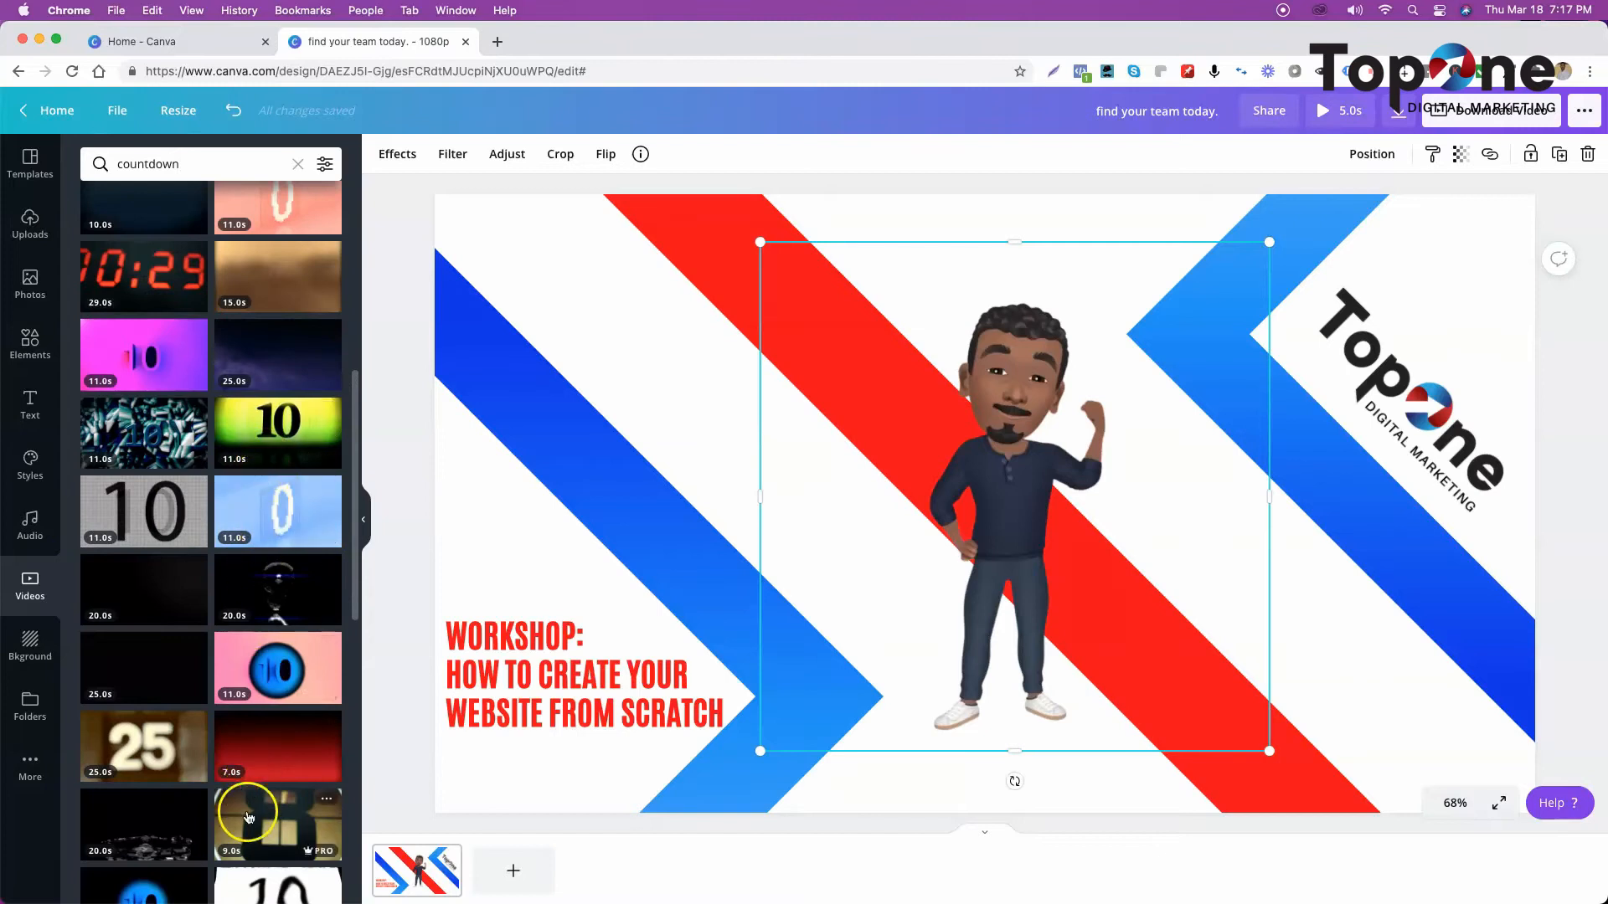
pyautogui.scroll(-4, 248, 775)
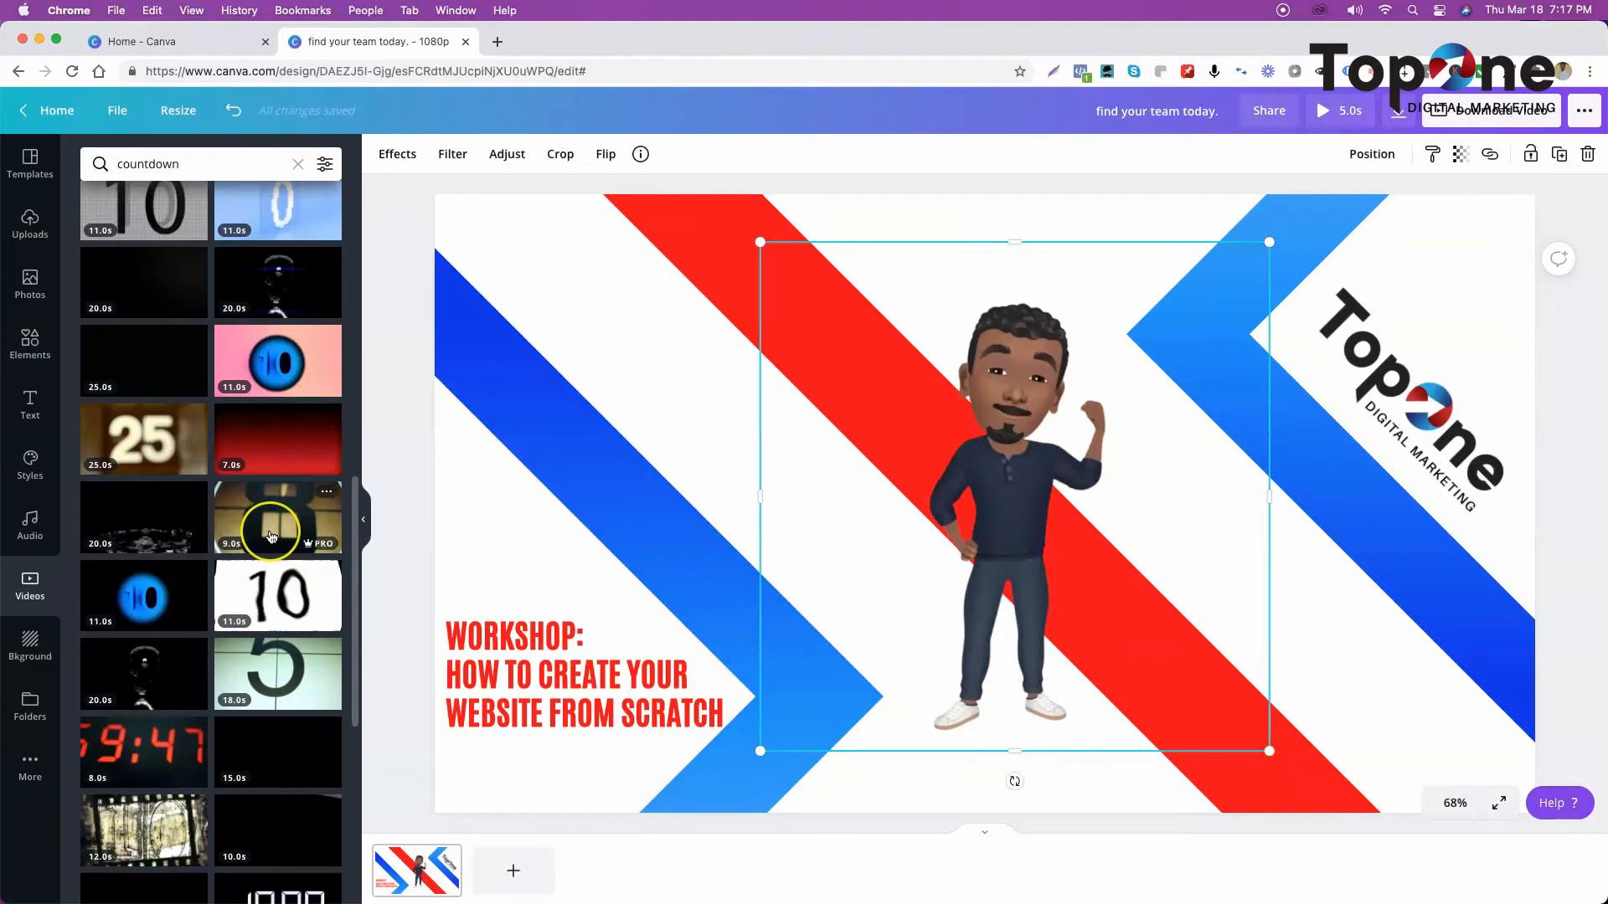
pyautogui.scroll(6, 269, 553)
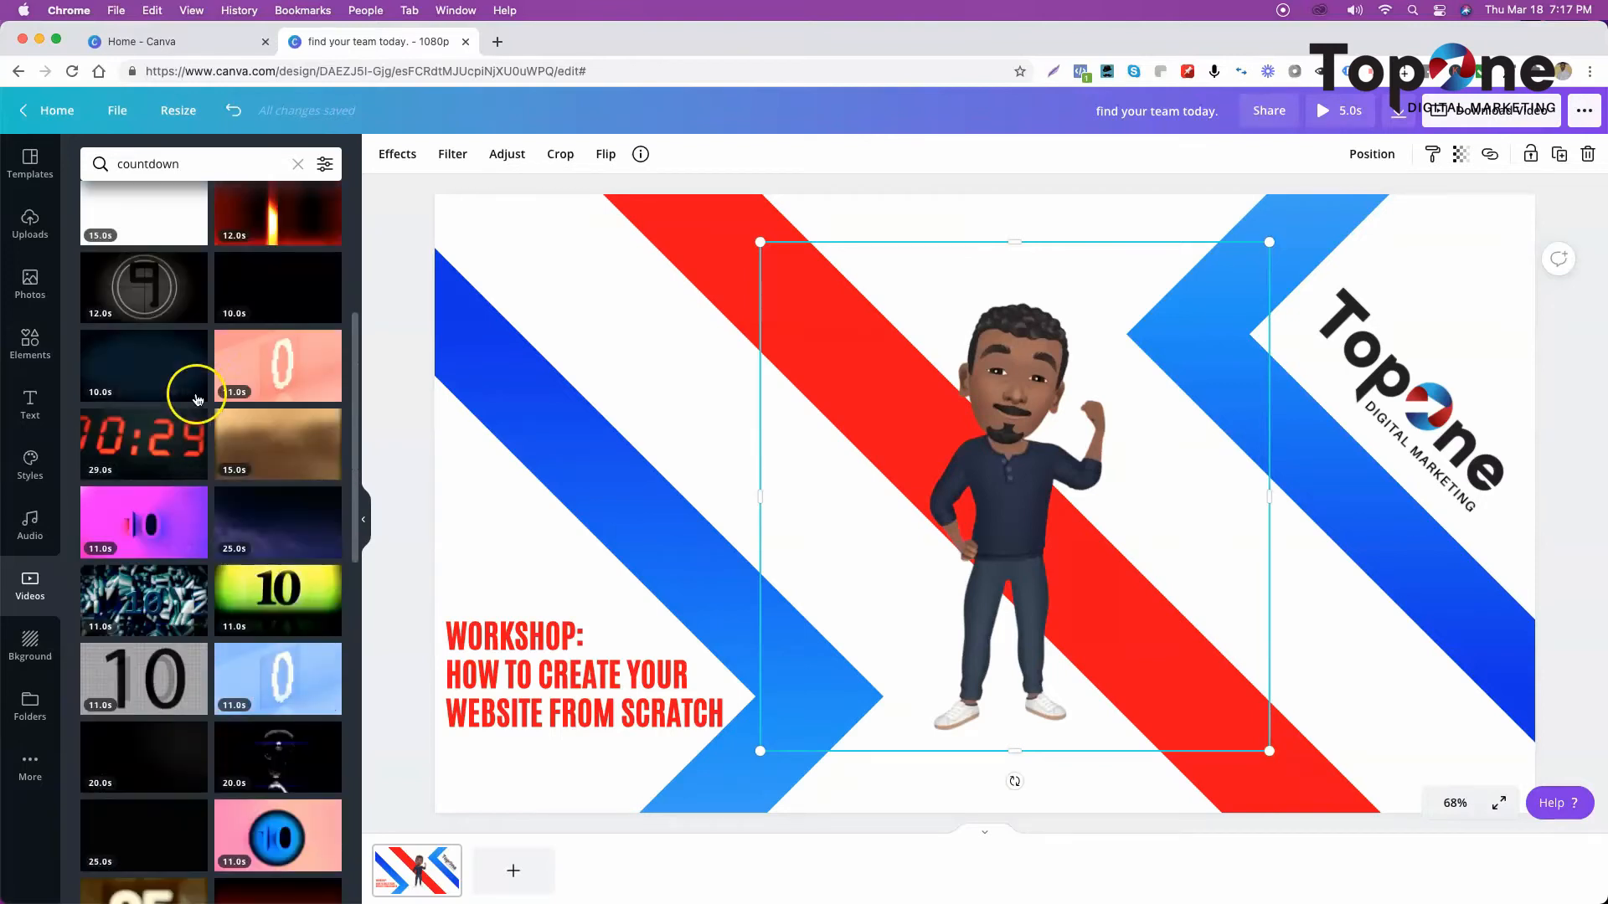
pyautogui.scroll(5, 180, 377)
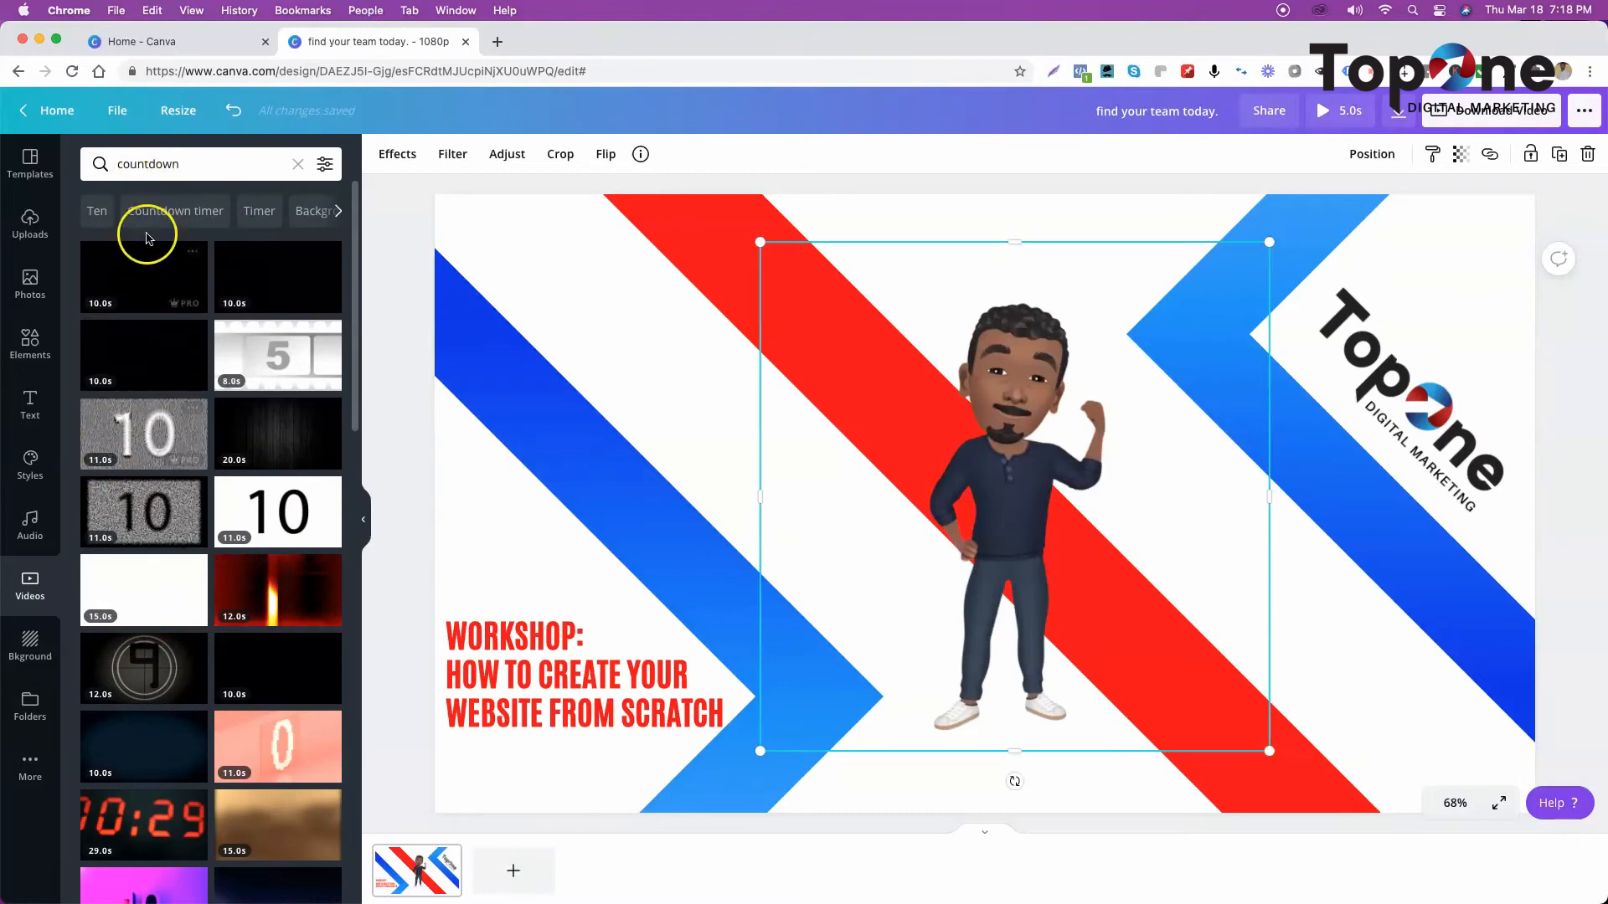
# - Search the videos for "5 minutes countdown" and add the one-minute yellow-green brush-style timer clip to the page
pyautogui.click(130, 166)
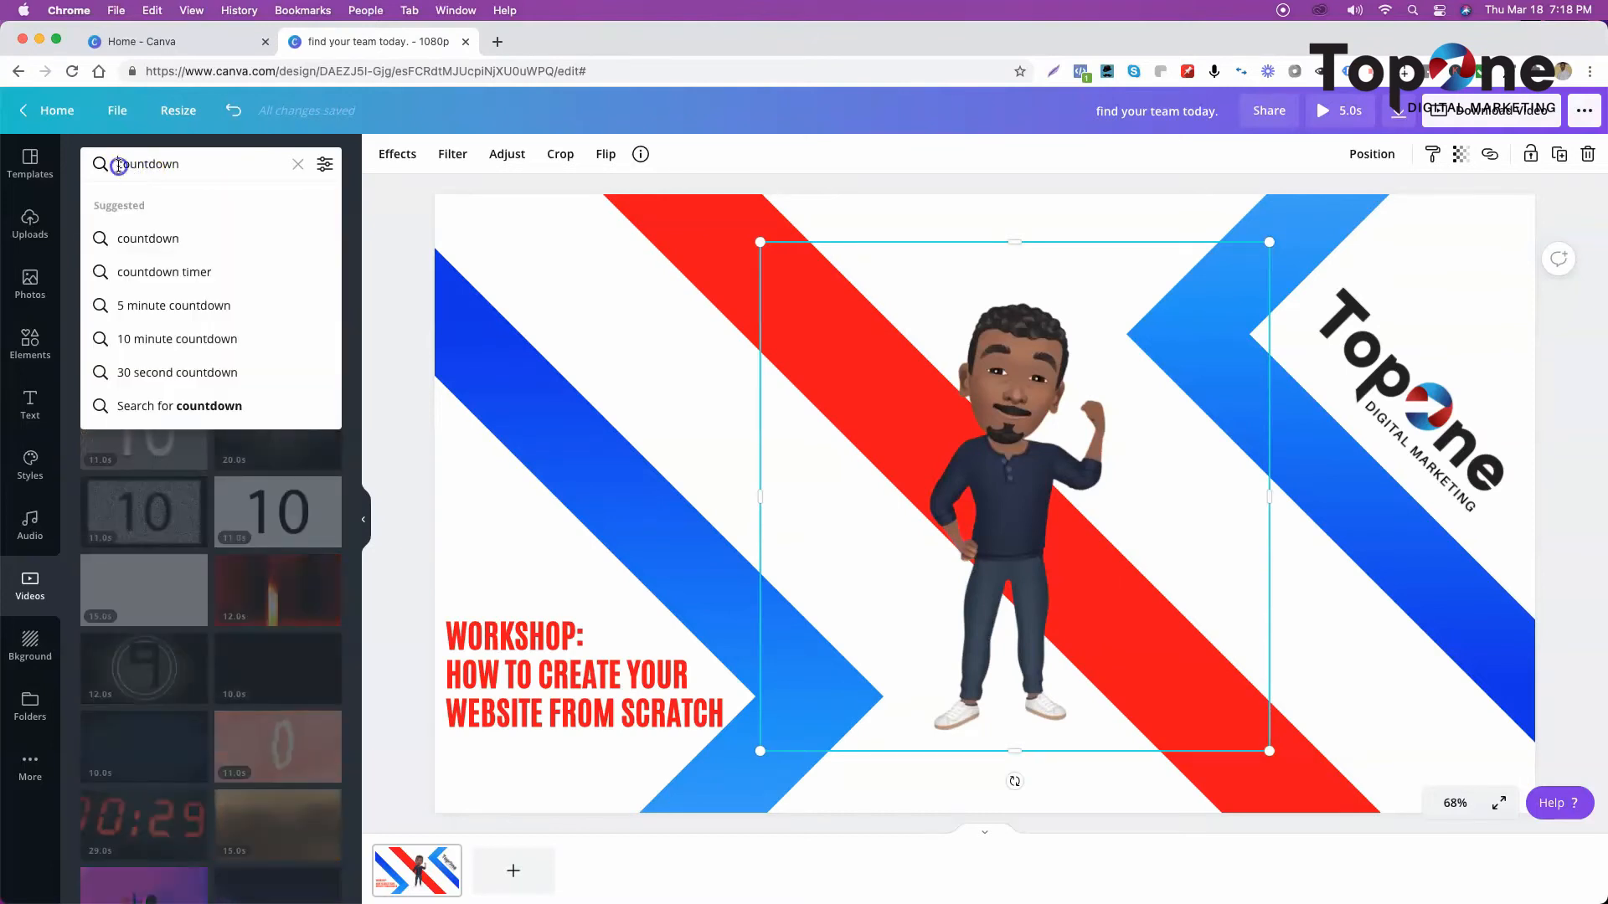
pyautogui.write('5')
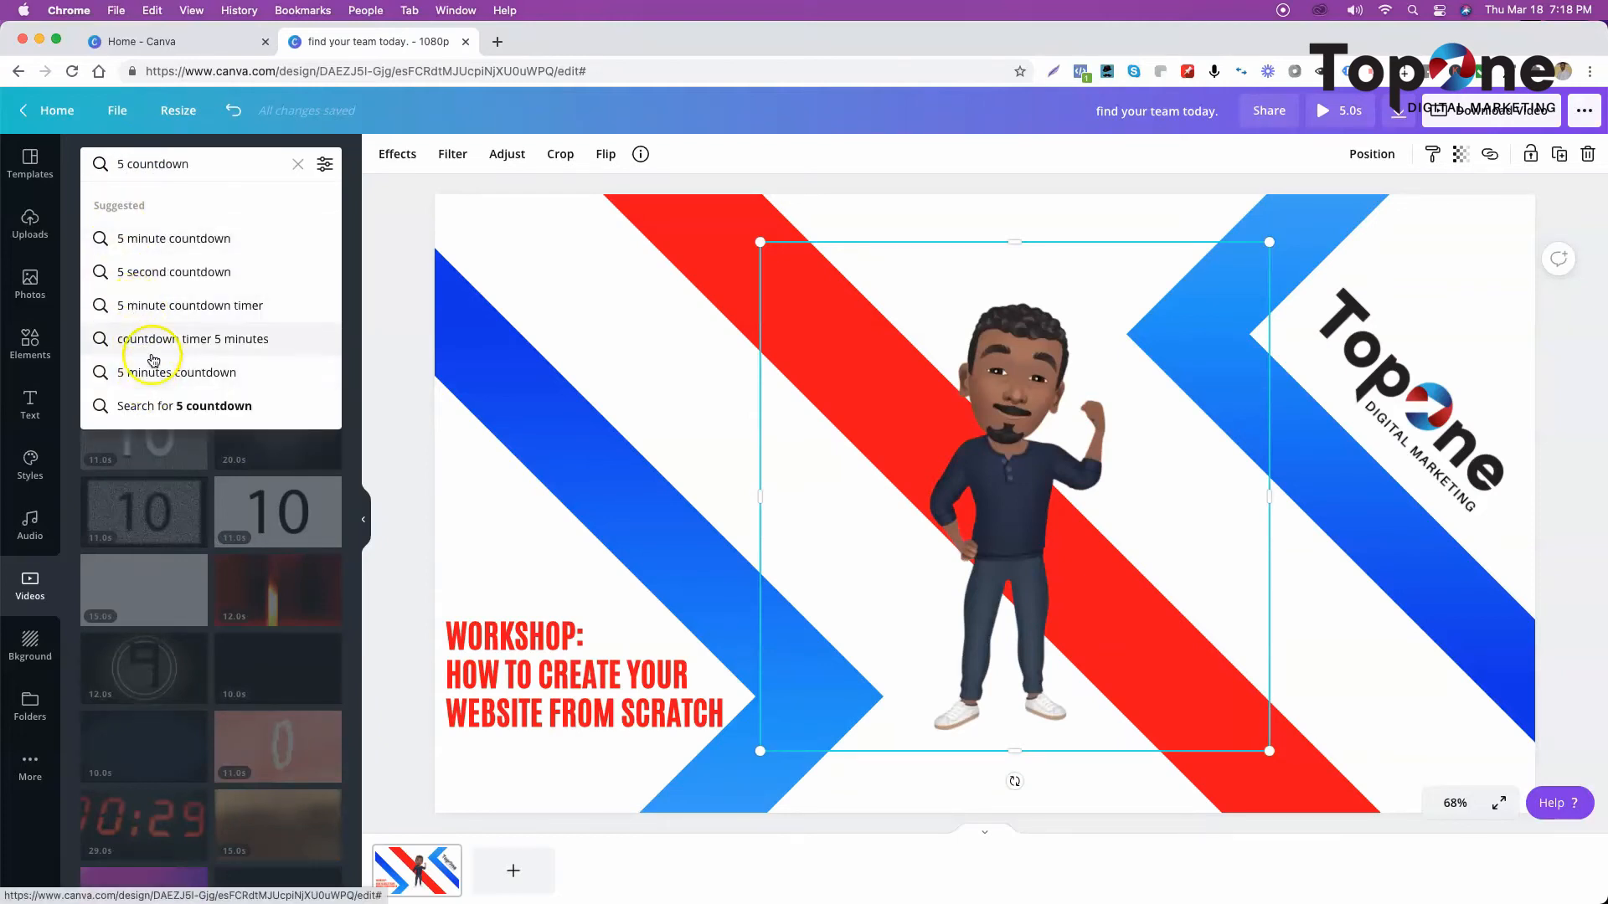
pyautogui.click(144, 381)
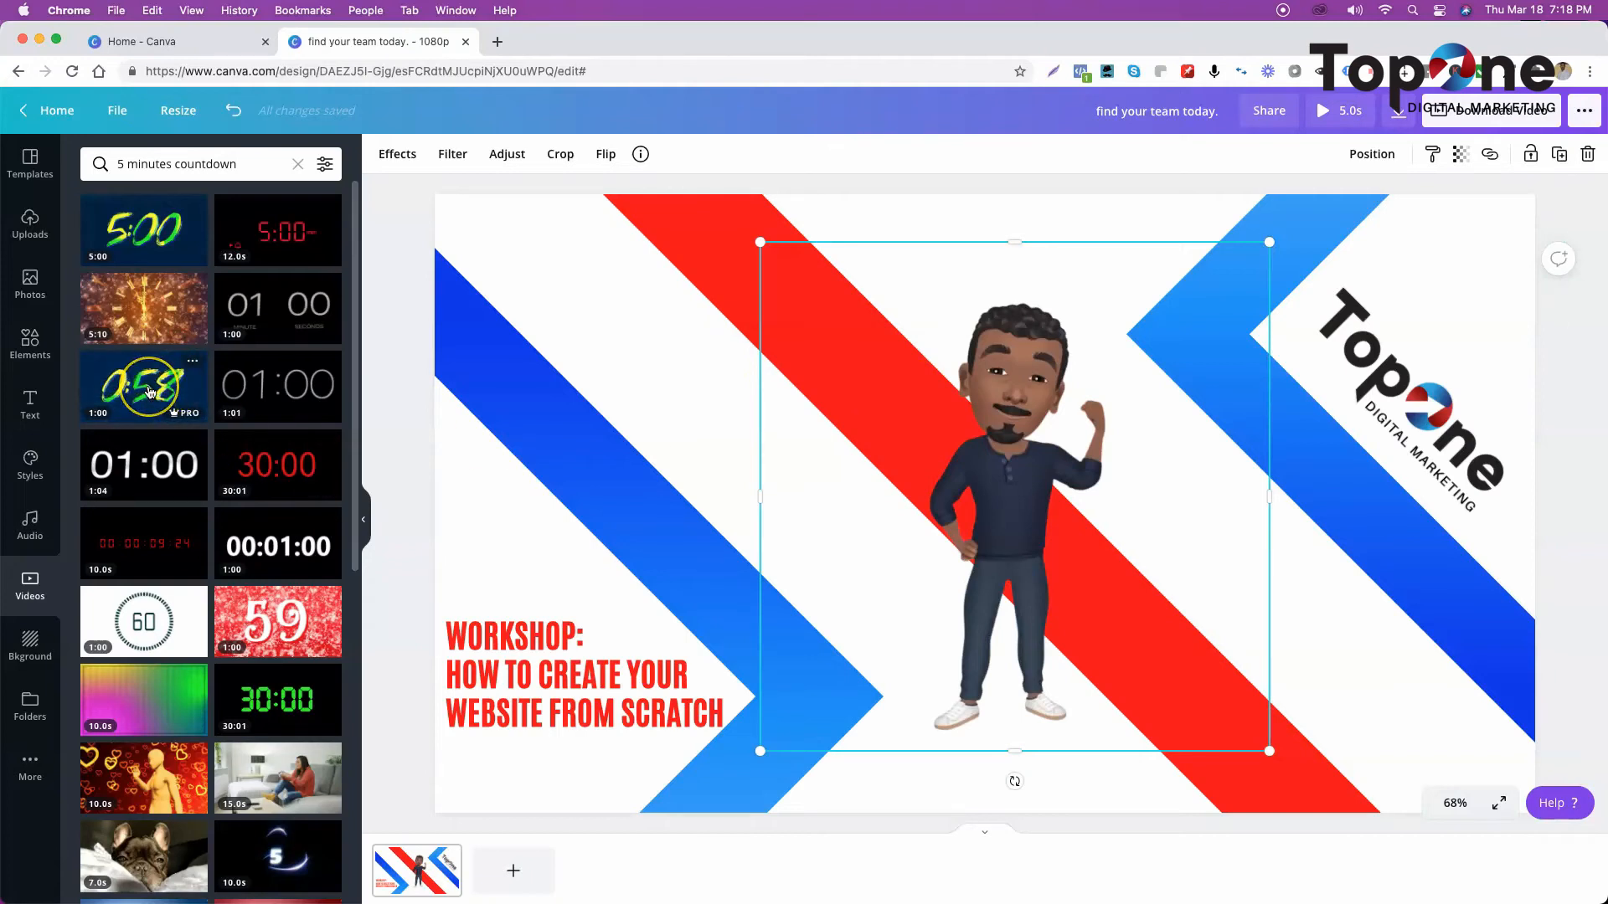
pyautogui.click(149, 391)
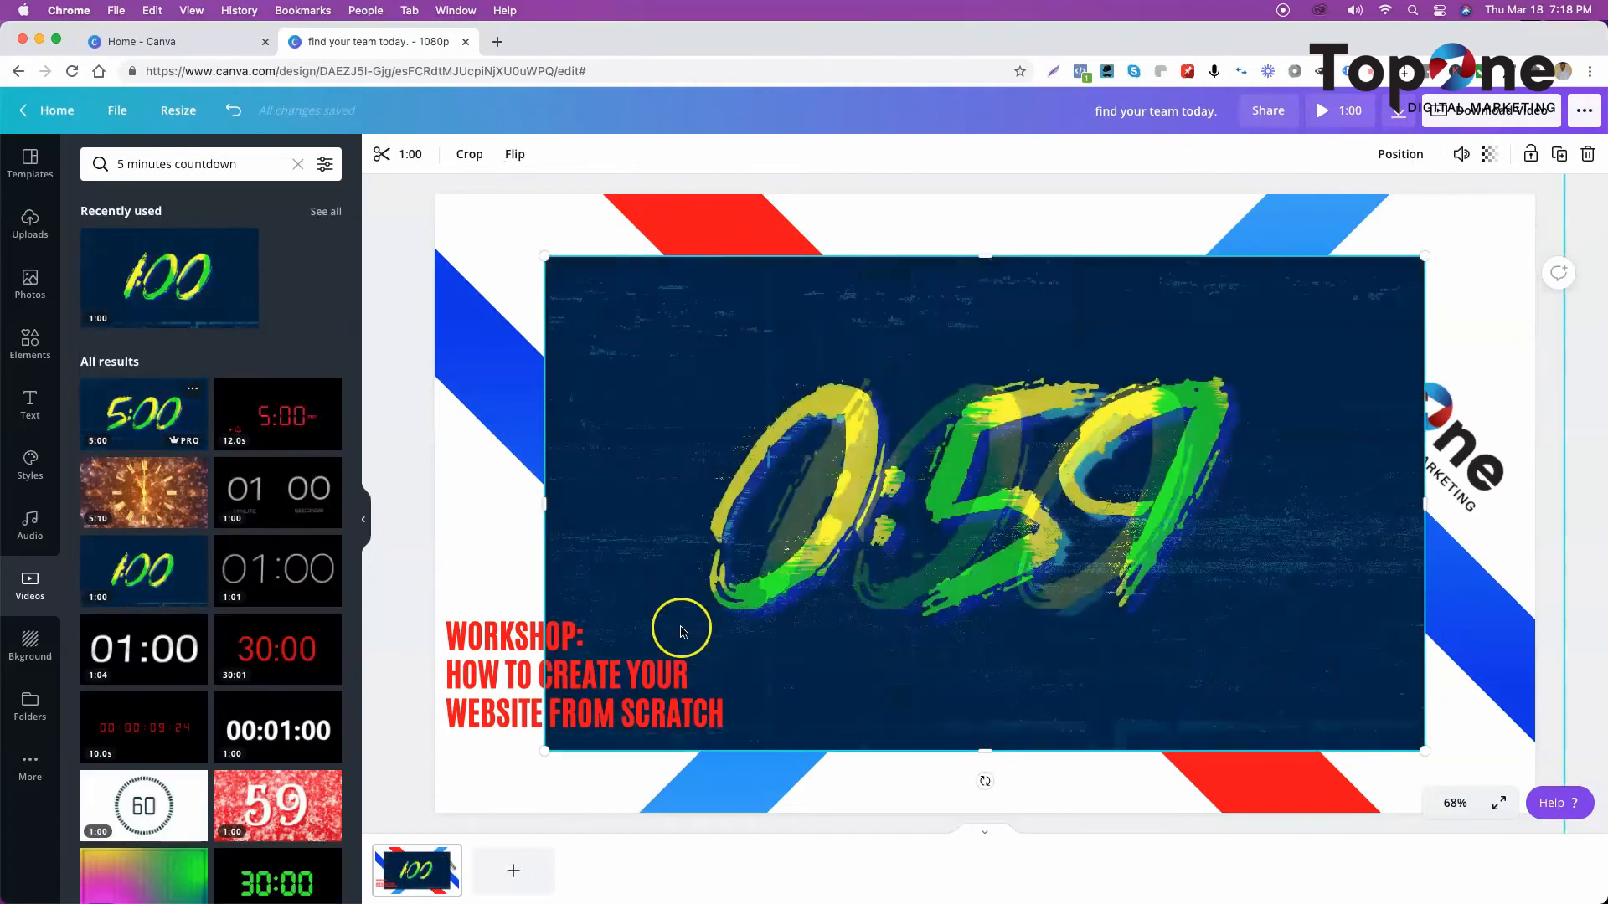
# - Scale the countdown video down and place it in the page's lower right area beside the avatar's legs
pyautogui.moveTo(1417, 747); pyautogui.dragTo(1148, 657)
pyautogui.moveTo(1417, 754); pyautogui.dragTo(861, 485)
pyautogui.moveTo(677, 388); pyautogui.dragTo(666, 487)
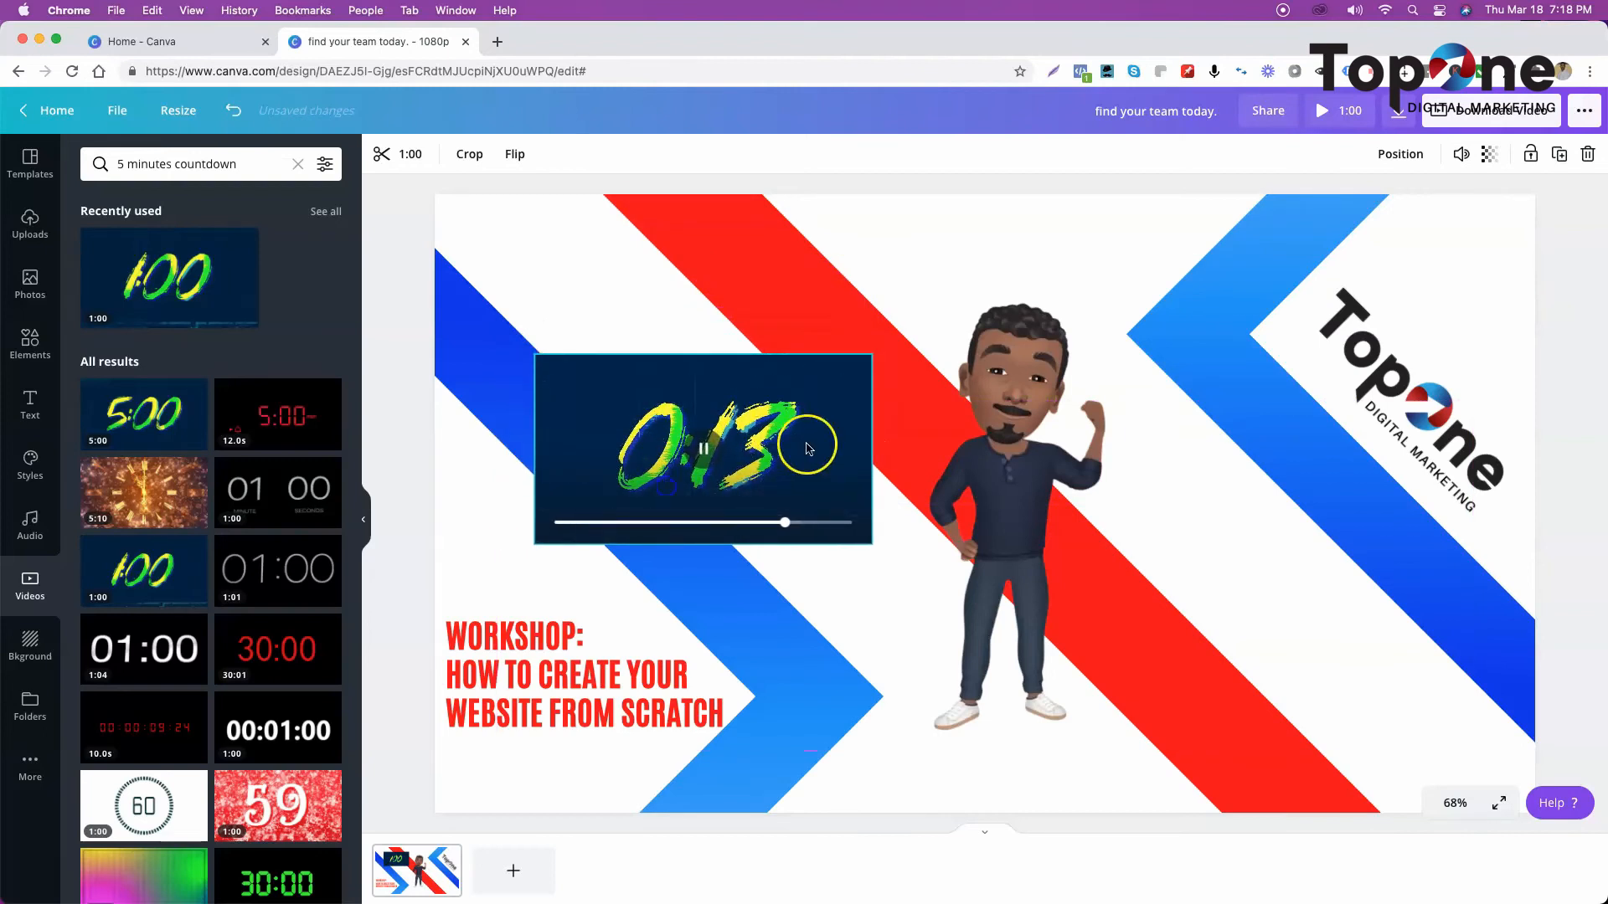
pyautogui.click(671, 255)
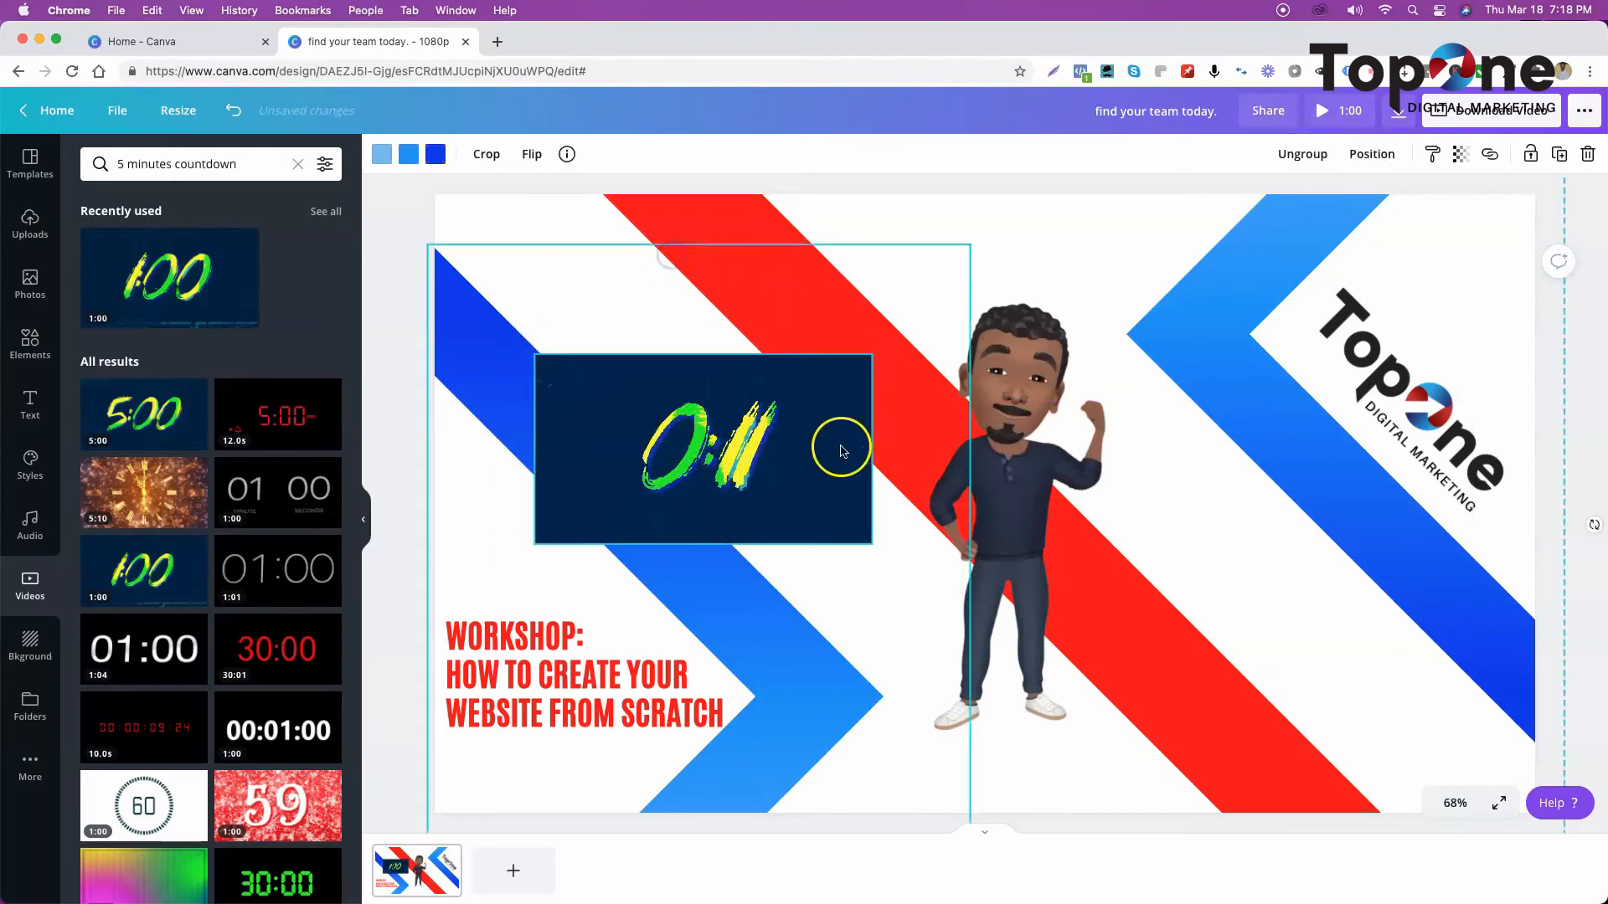
pyautogui.click(820, 501)
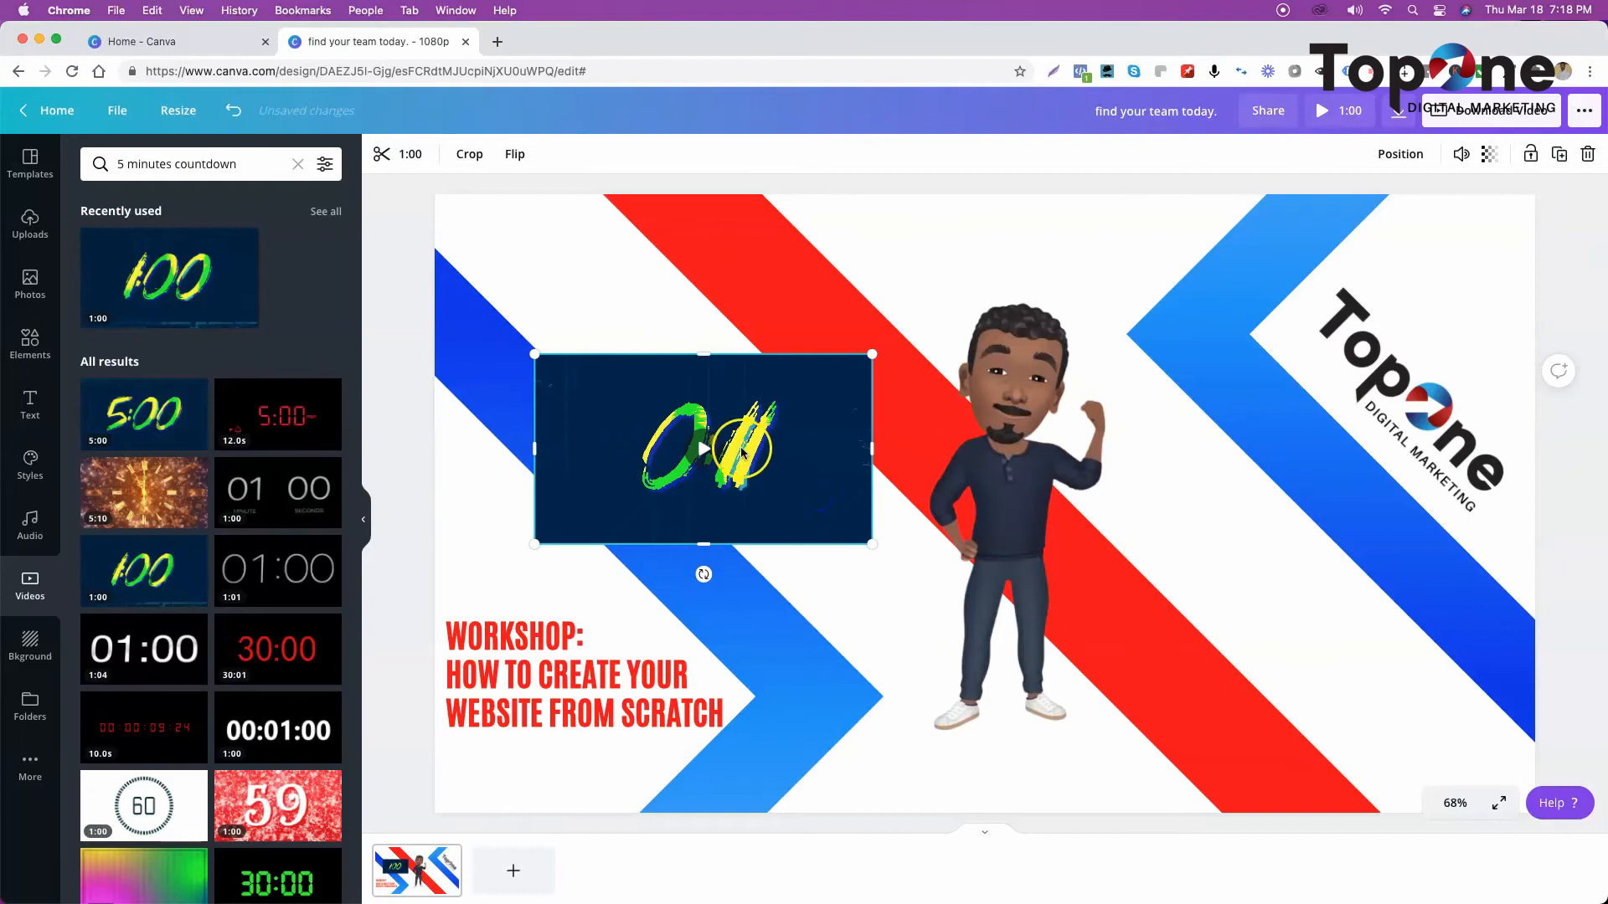
pyautogui.moveTo(687, 387); pyautogui.dragTo(1238, 582)
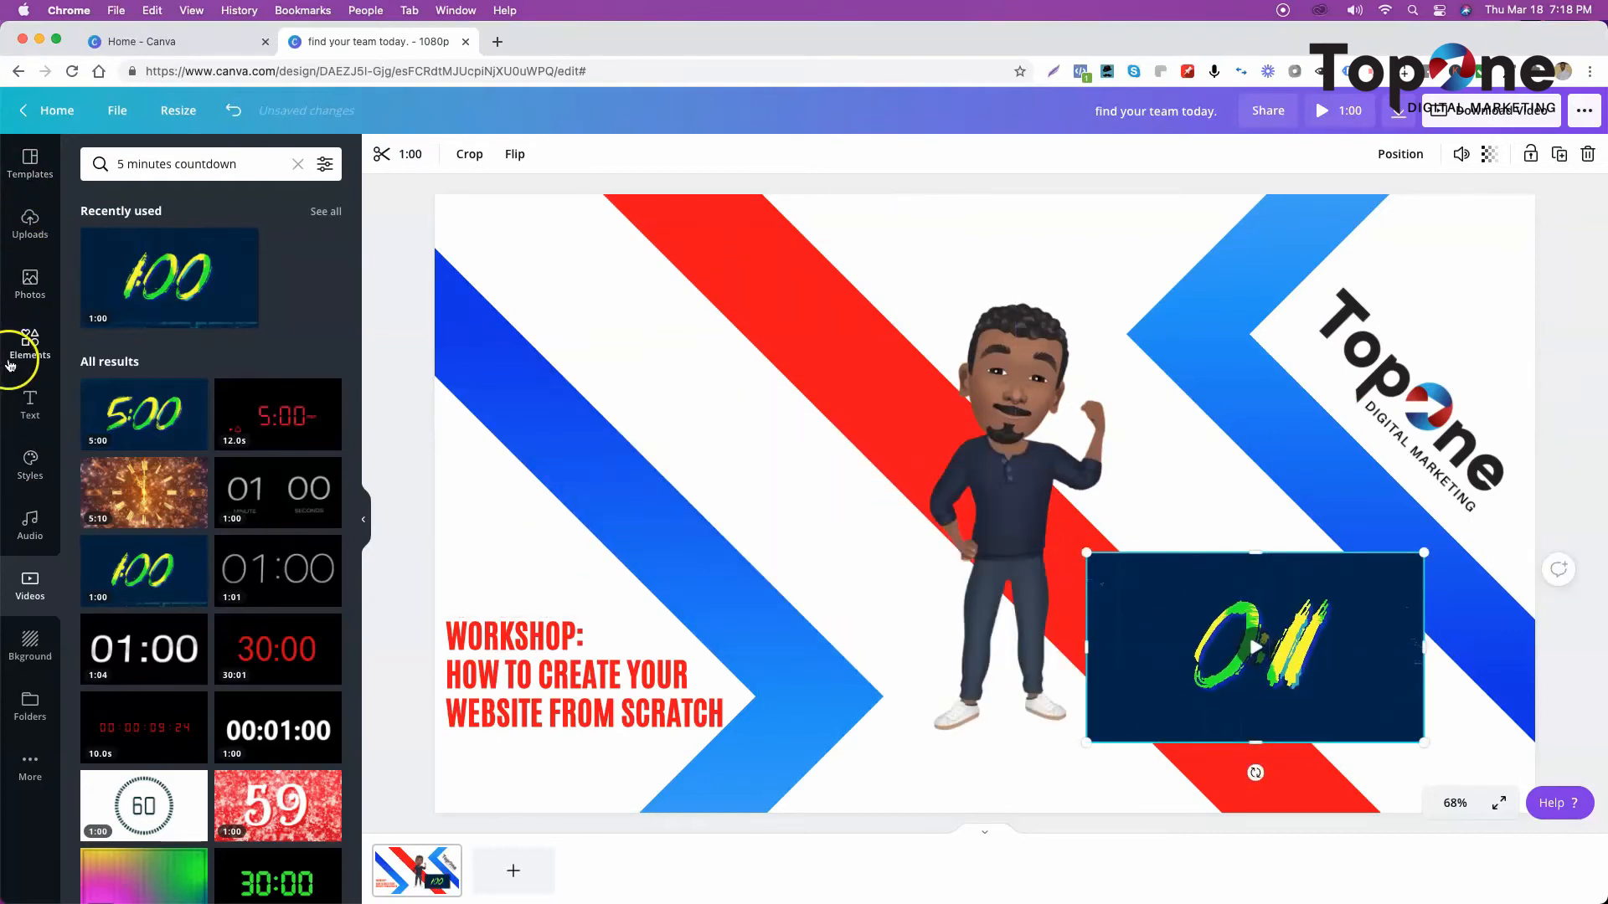
# - Add the laptop-shaped frame, size it to fit the space left of the avatar and position it above the workshop title
pyautogui.click(30, 344)
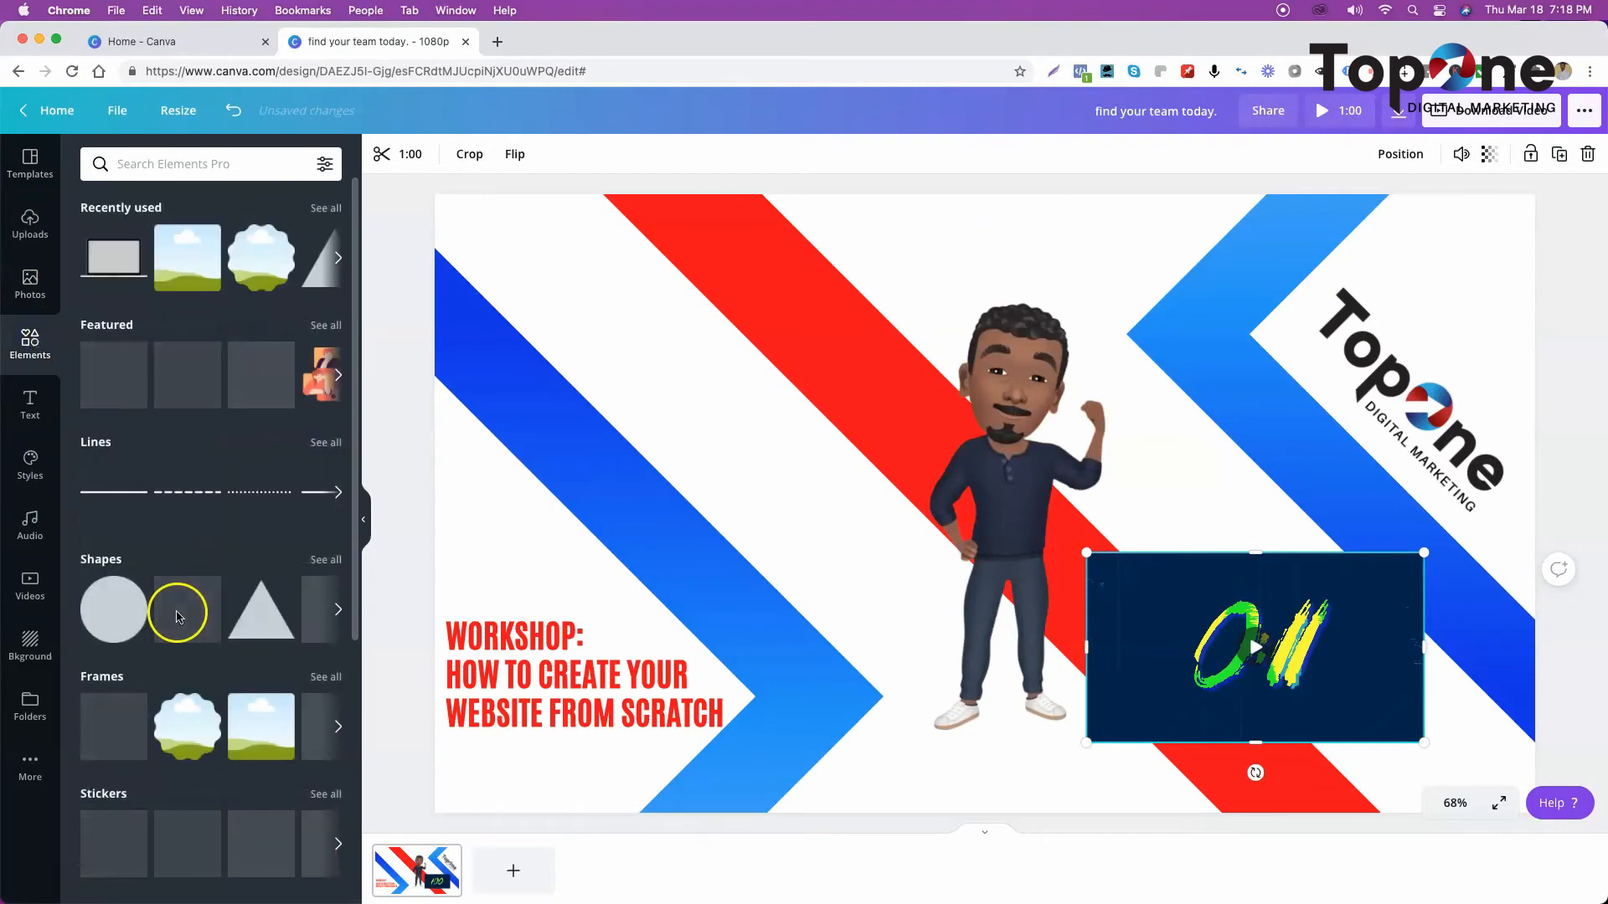
pyautogui.click(323, 684)
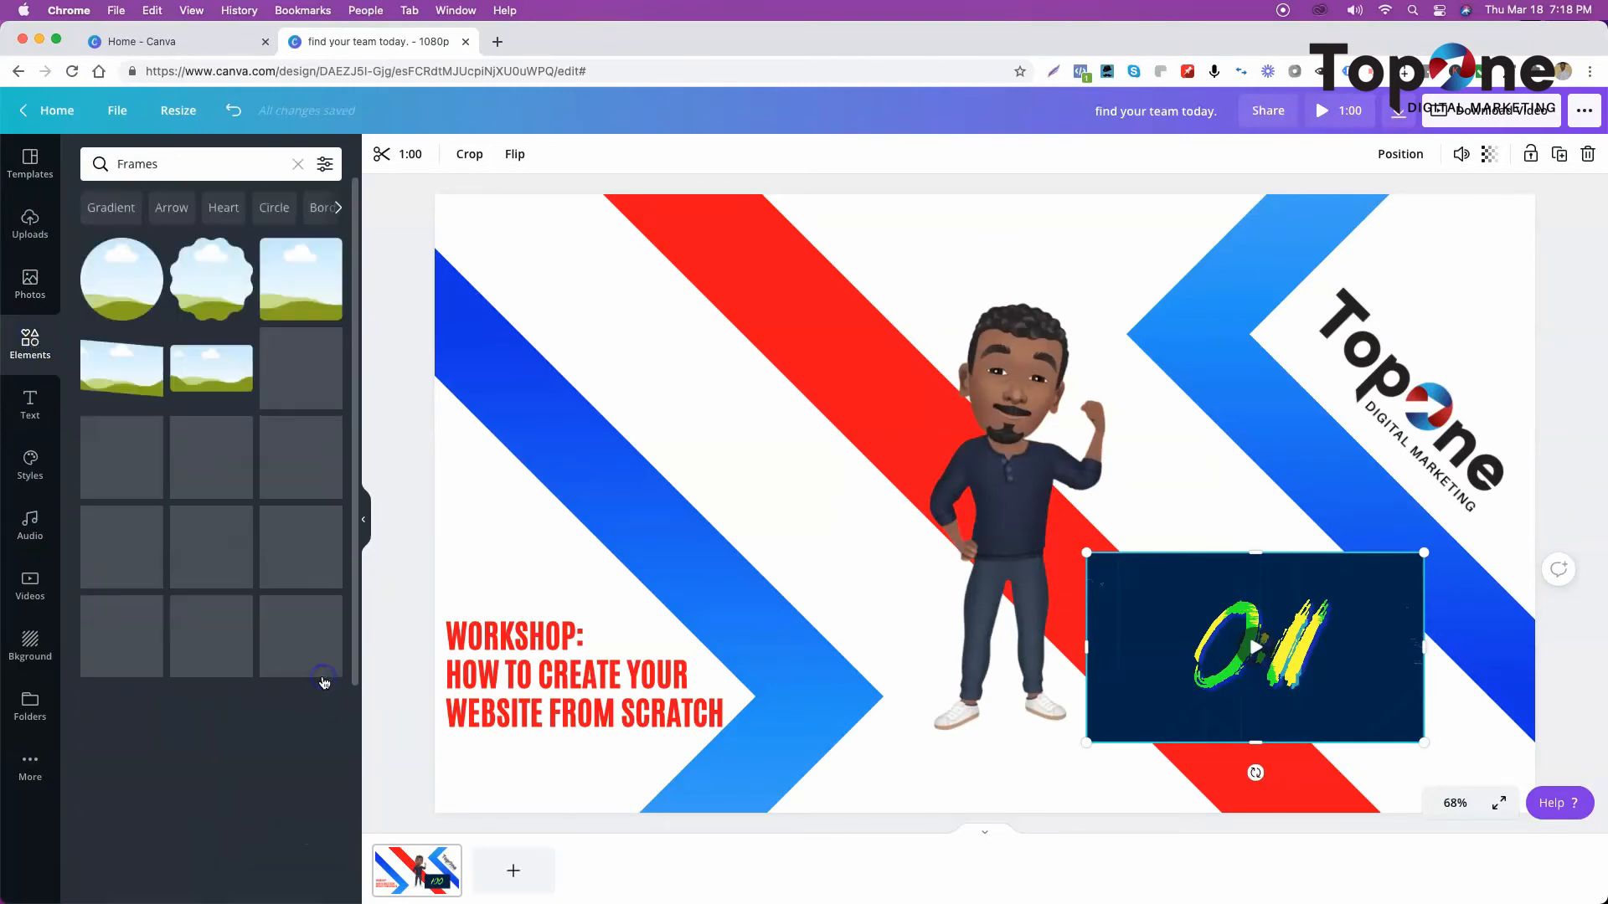
pyautogui.scroll(-5, 228, 747)
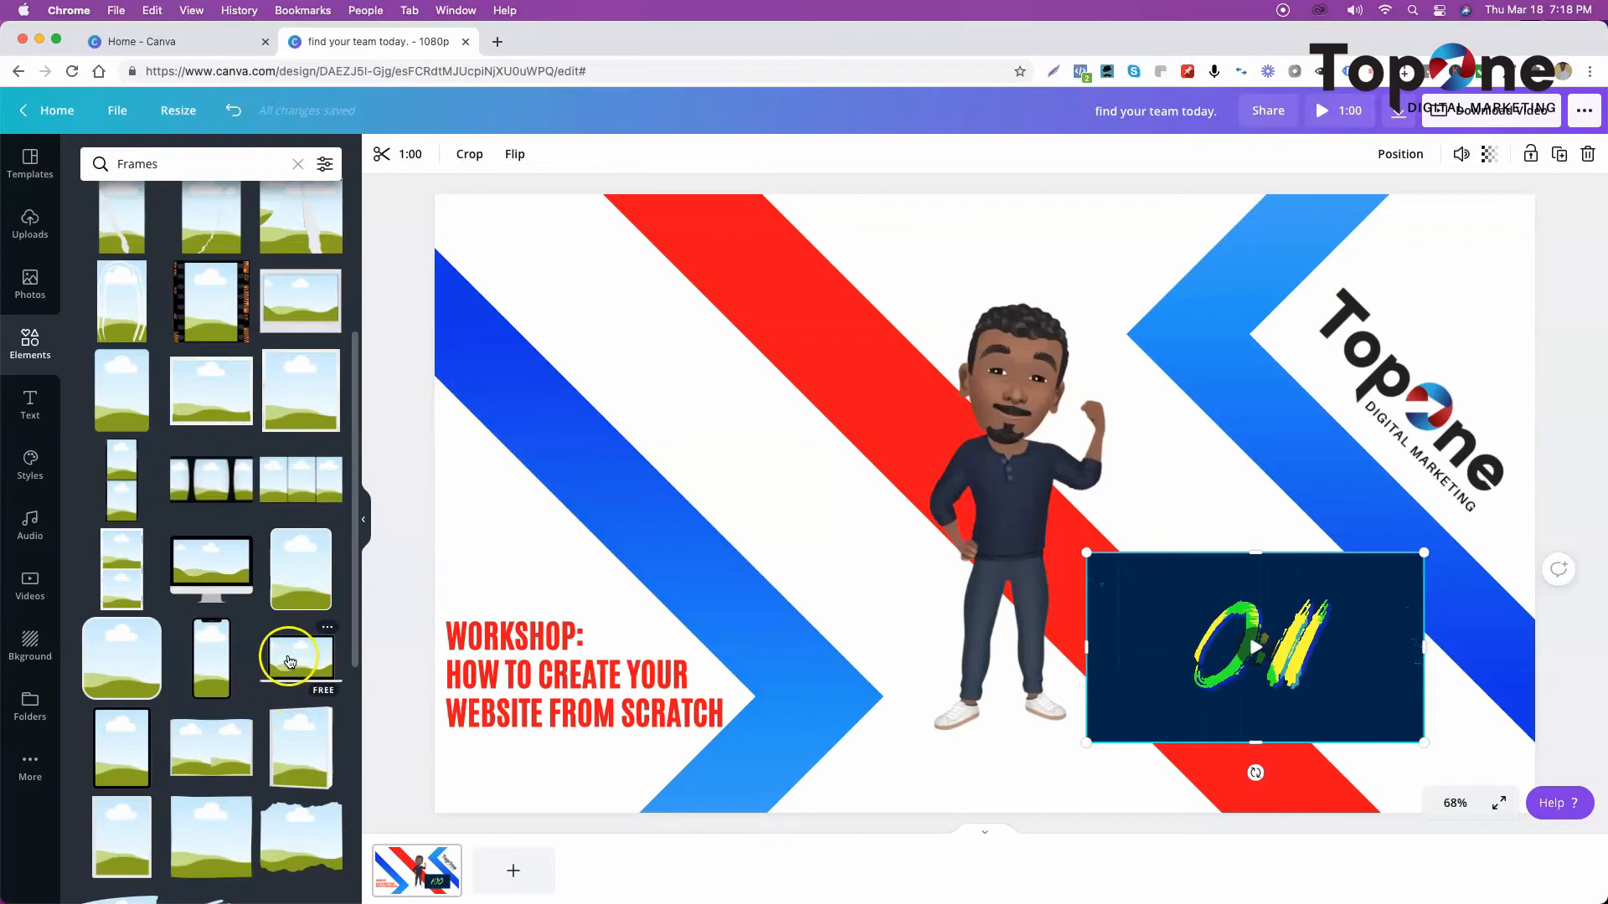
pyautogui.click(289, 662)
pyautogui.moveTo(1280, 673); pyautogui.dragTo(911, 570)
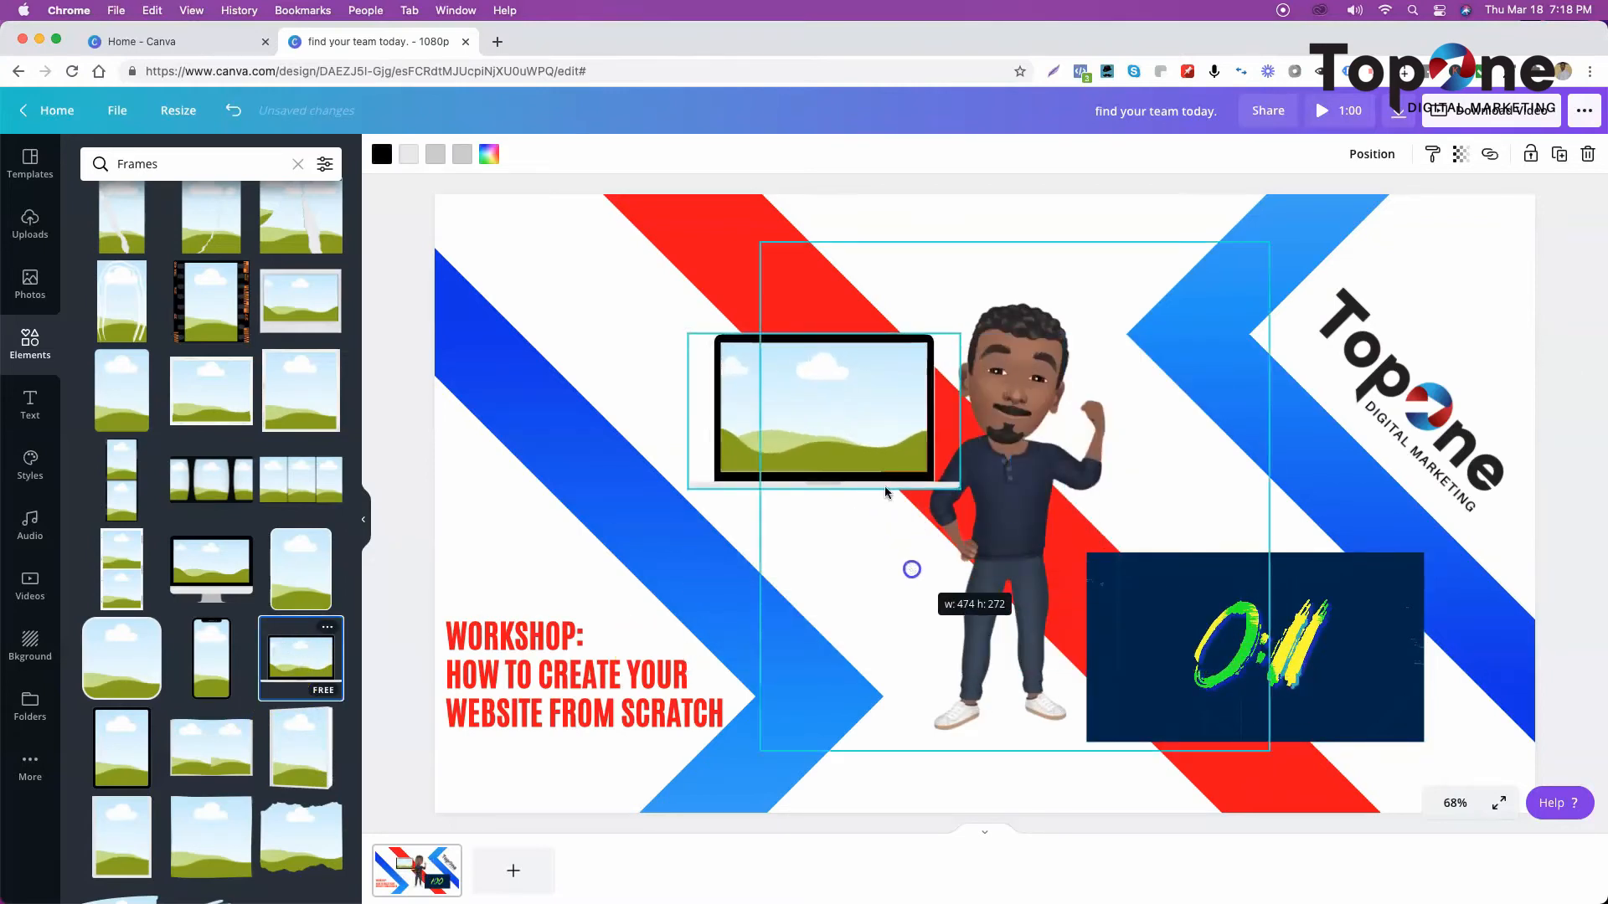
pyautogui.moveTo(838, 410); pyautogui.dragTo(682, 435)
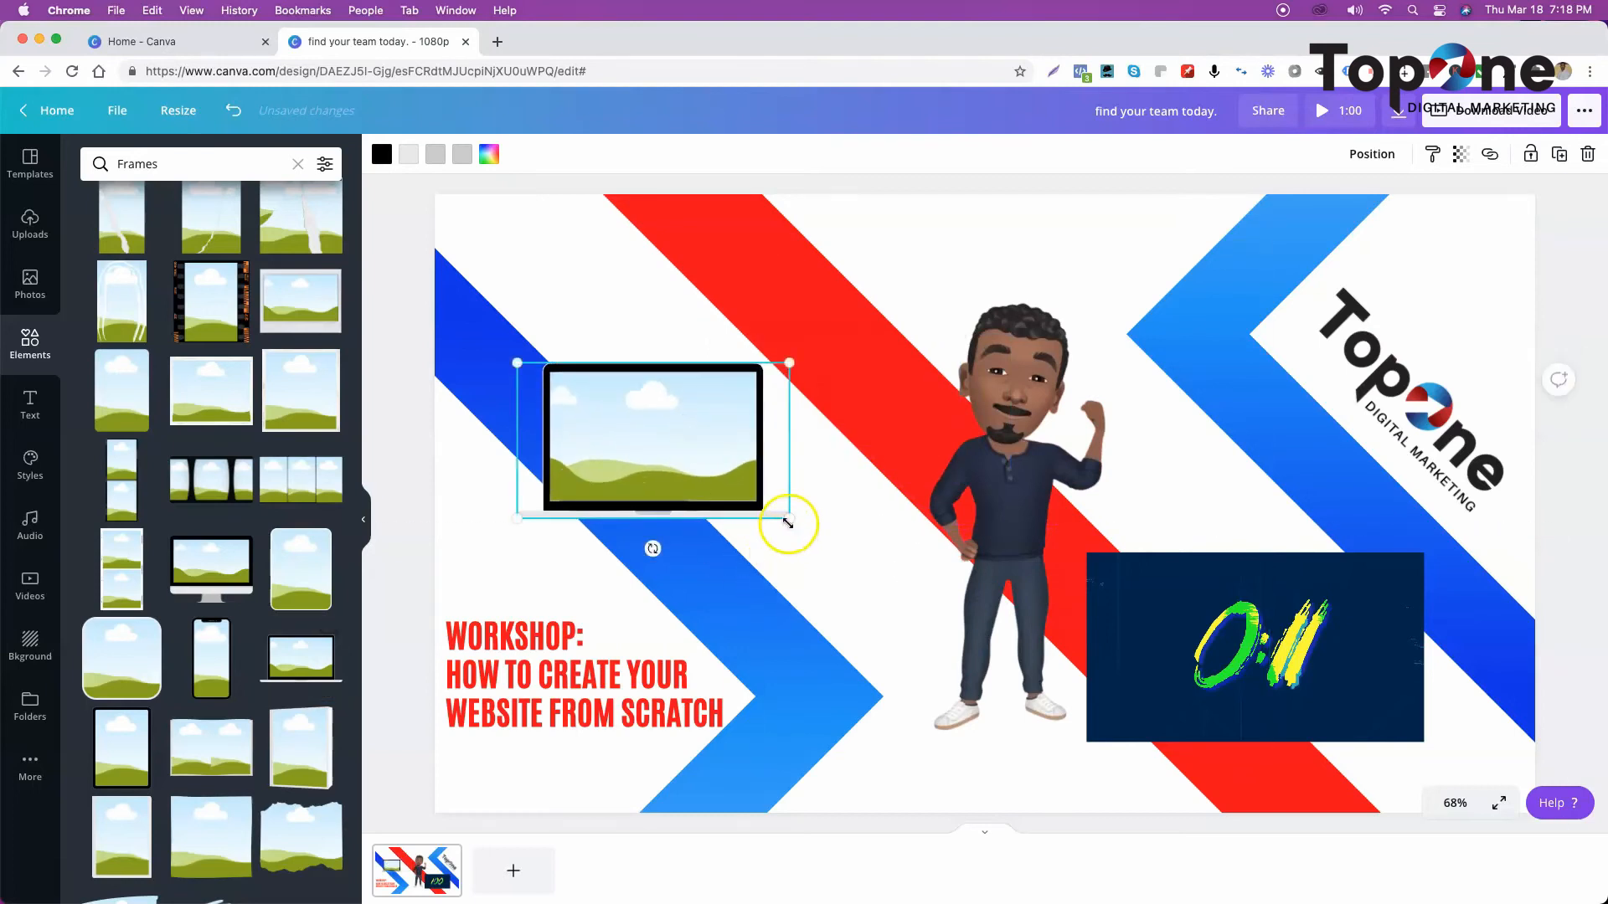
pyautogui.moveTo(799, 537); pyautogui.dragTo(849, 601)
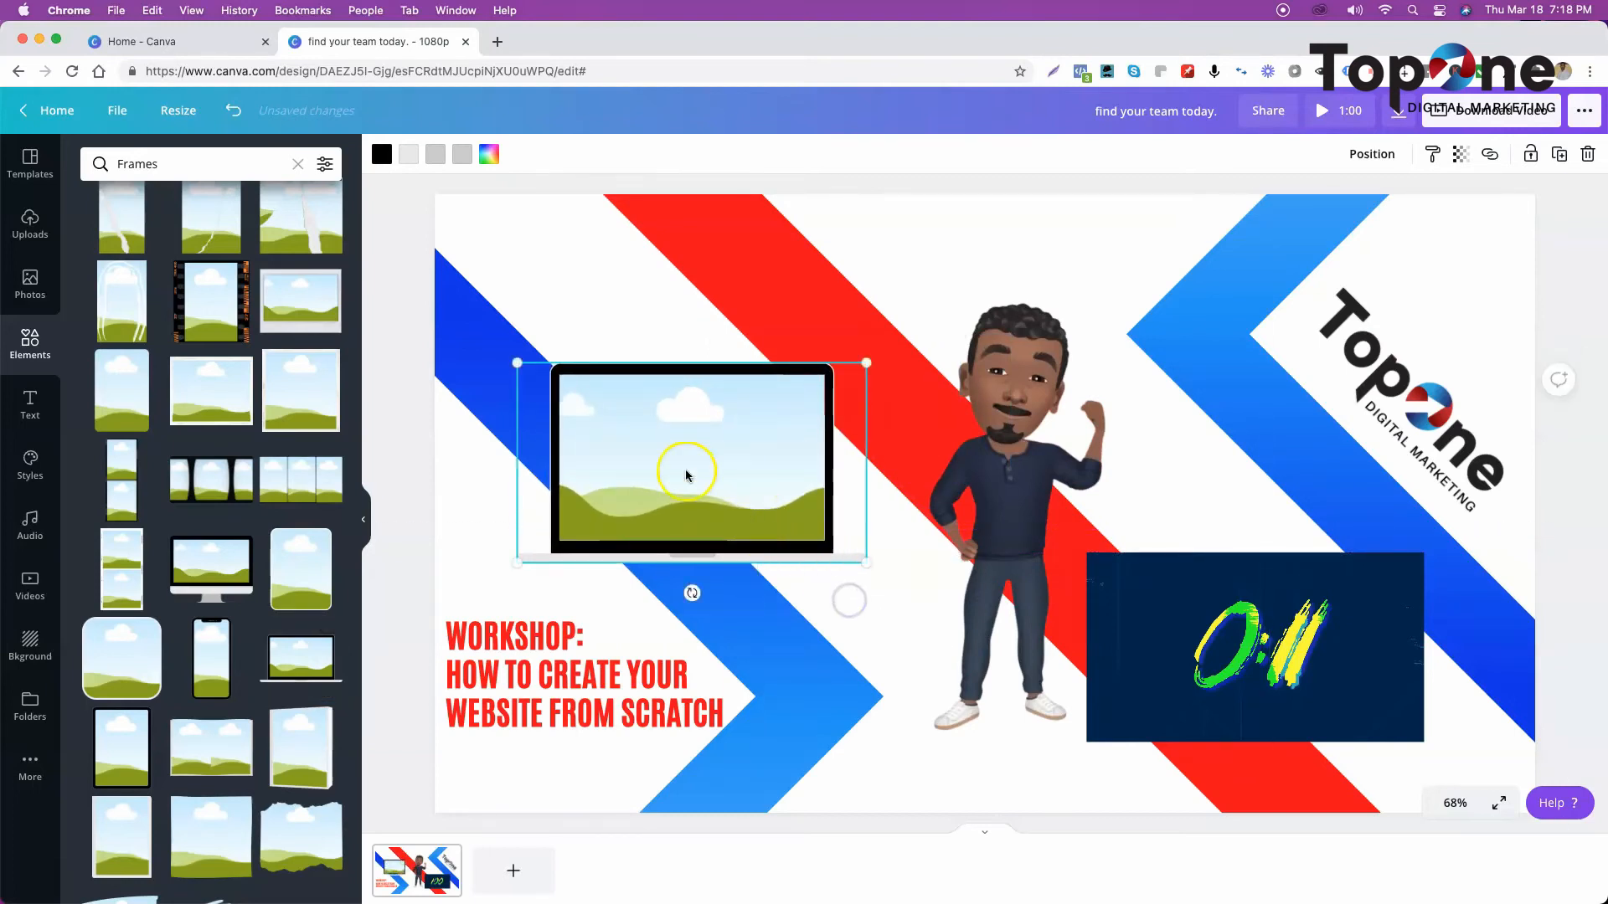
# - Fill the laptop frame's screen with the yellow-green countdown video
pyautogui.moveTo(1225, 665); pyautogui.dragTo(676, 514)
pyautogui.click(690, 771)
pyautogui.click(691, 526)
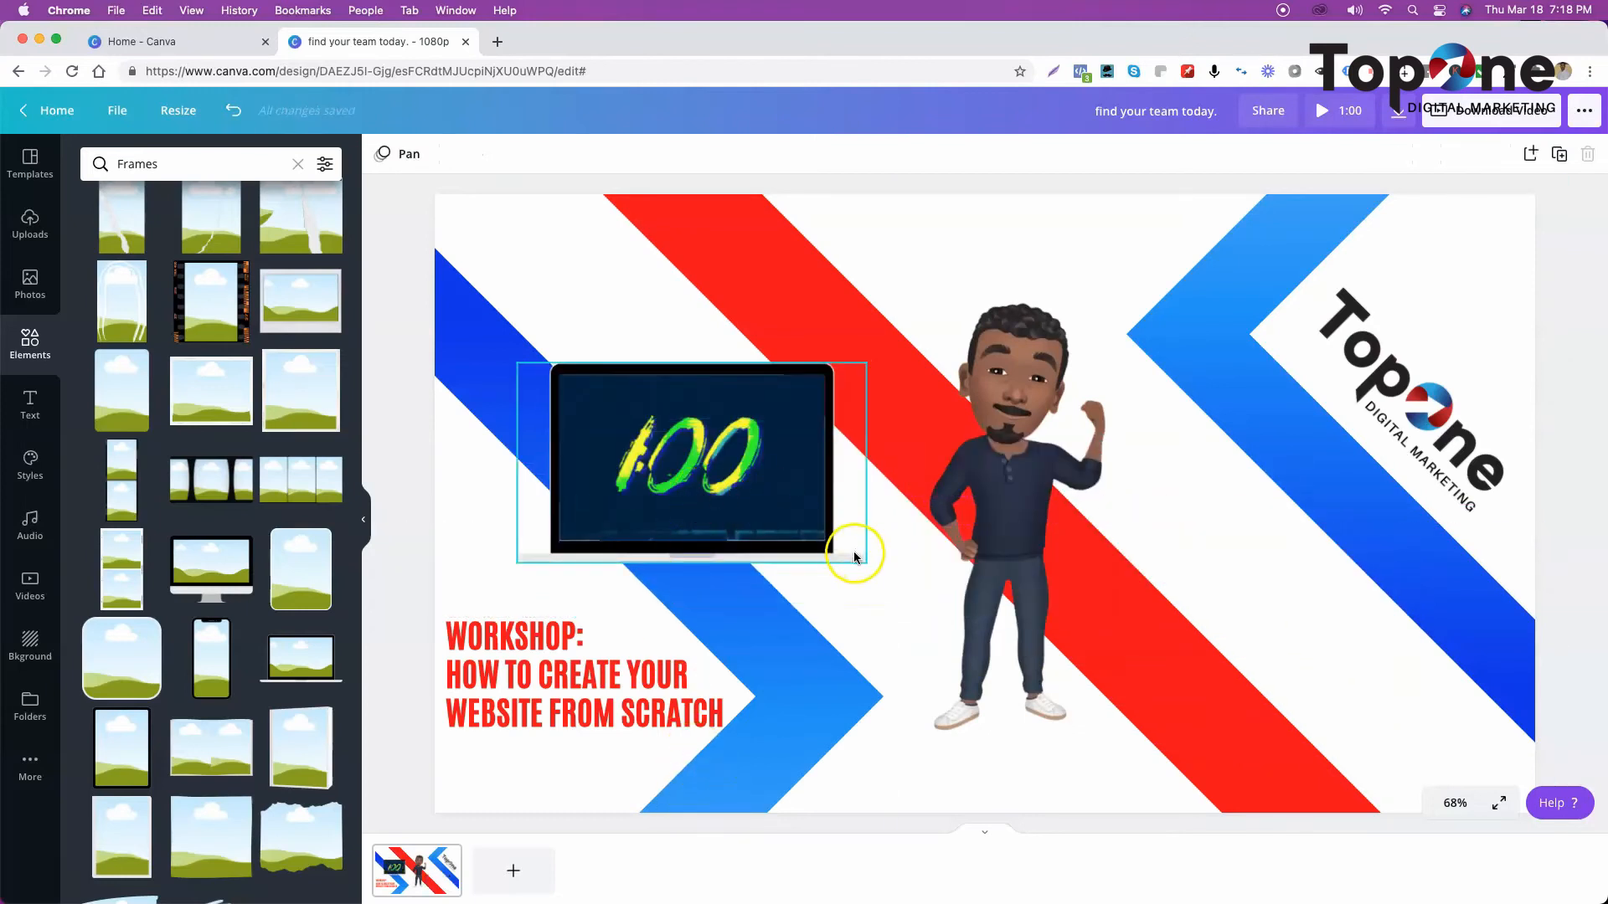
# - Enlarge the laptop mockup slightly, raise it further above the title, and preview the video
pyautogui.click(813, 479)
pyautogui.moveTo(869, 568); pyautogui.dragTo(882, 575)
pyautogui.moveTo(768, 497); pyautogui.dragTo(765, 462)
pyautogui.click(758, 250)
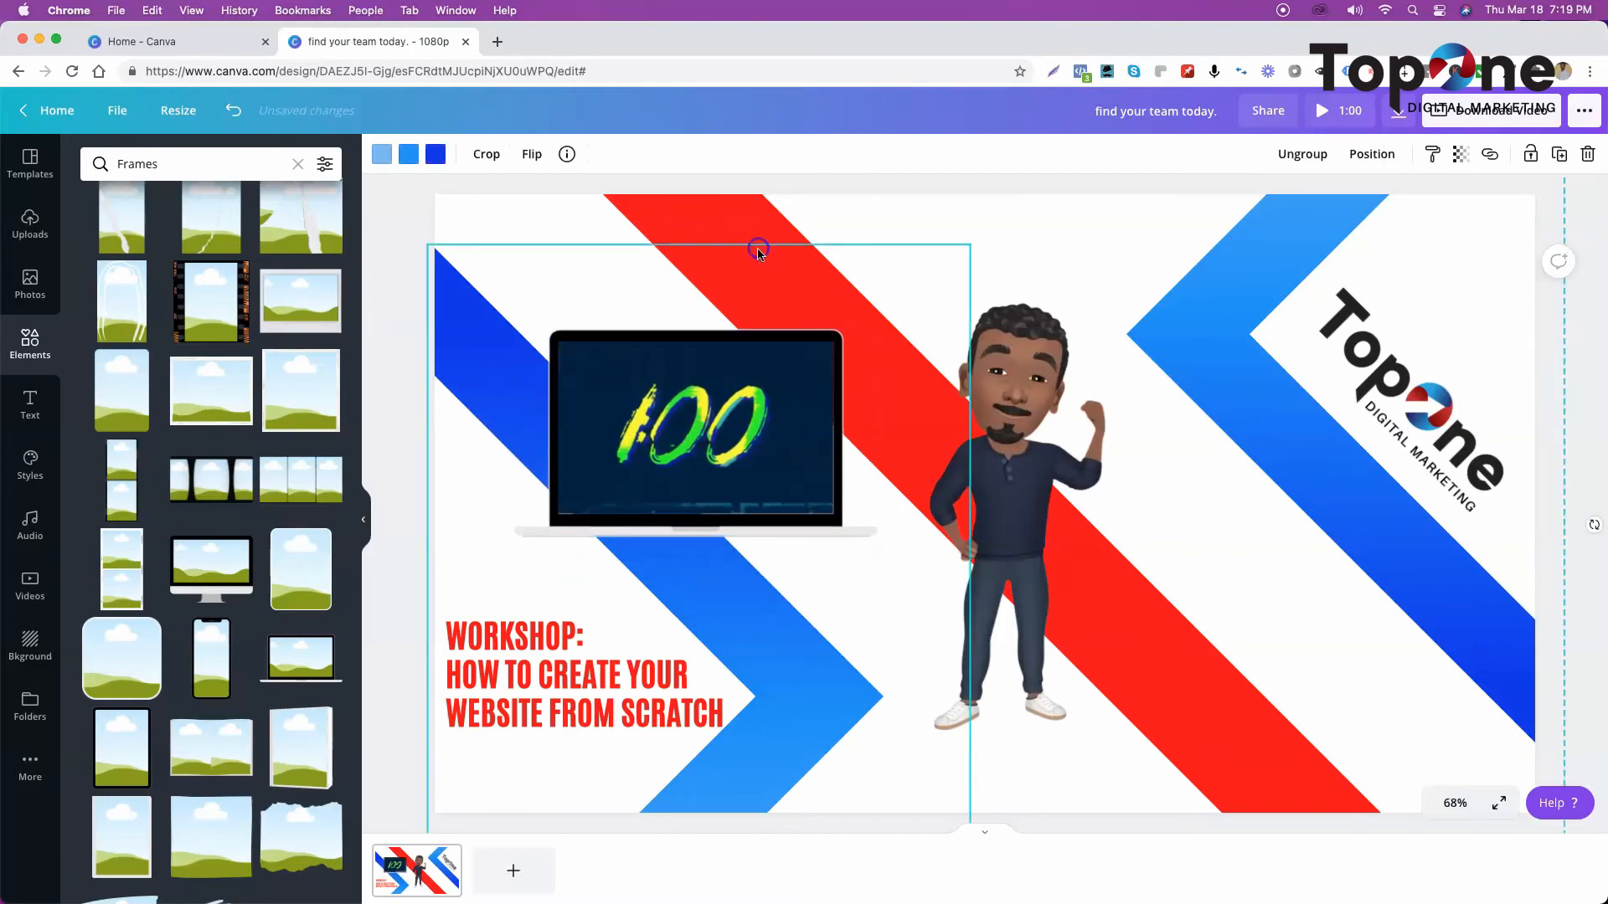
pyautogui.click(1321, 112)
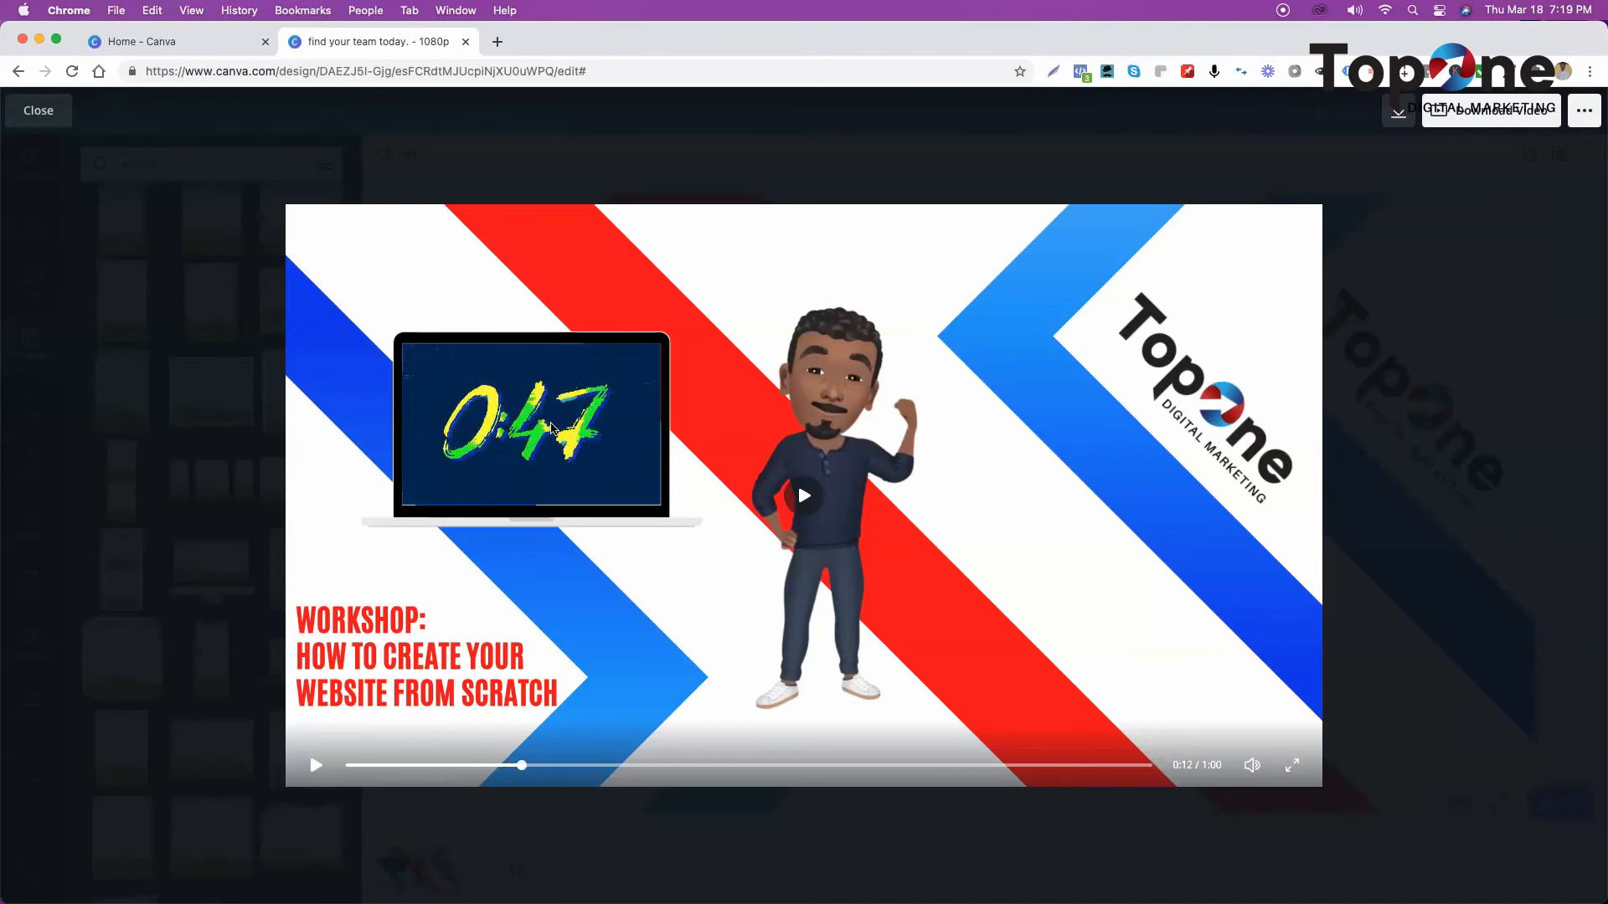
pyautogui.click(39, 111)
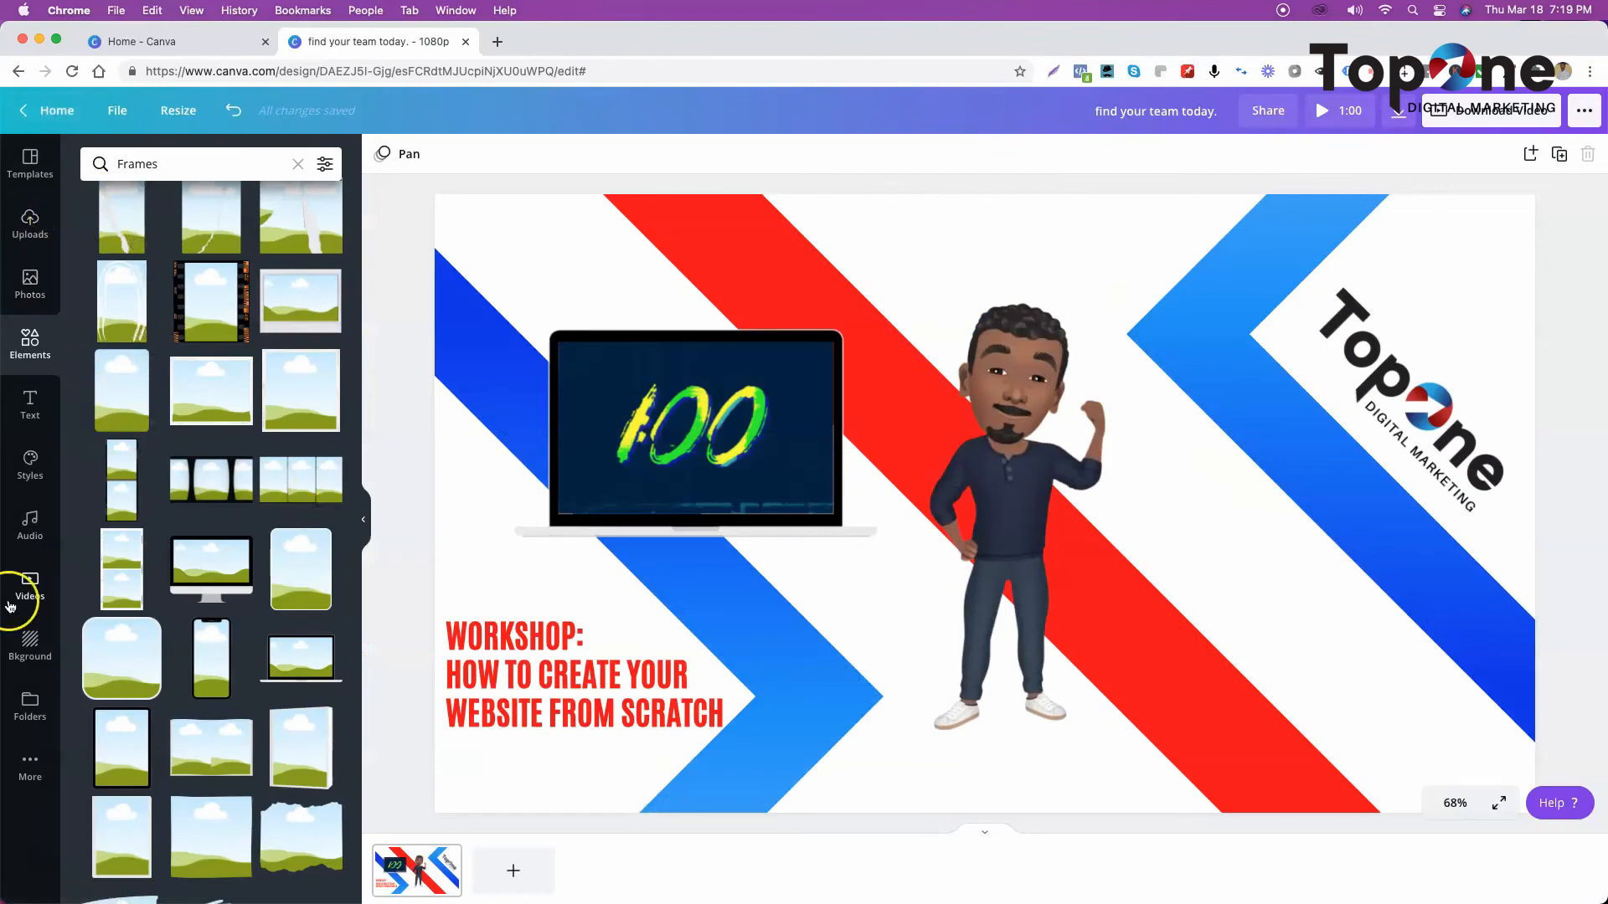
# - Replace the avatar with the 1:04 white-on-black countdown video from the "5 minutes countdown" results and scale it down
pyautogui.click(29, 584)
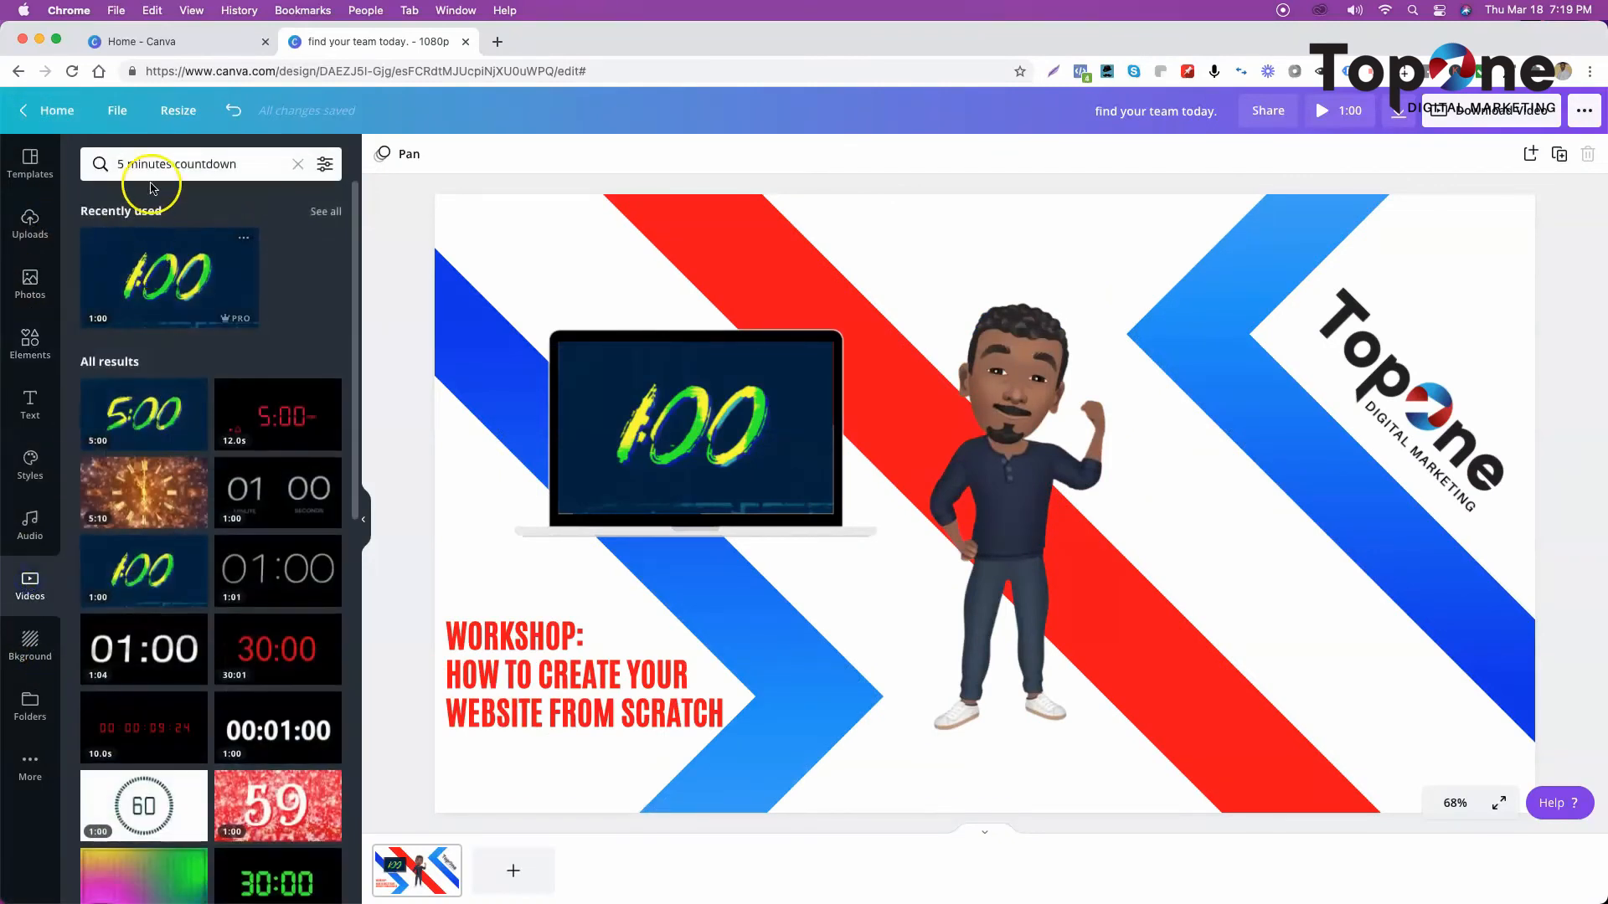
pyautogui.scroll(-3, 268, 616)
pyautogui.scroll(2, 267, 622)
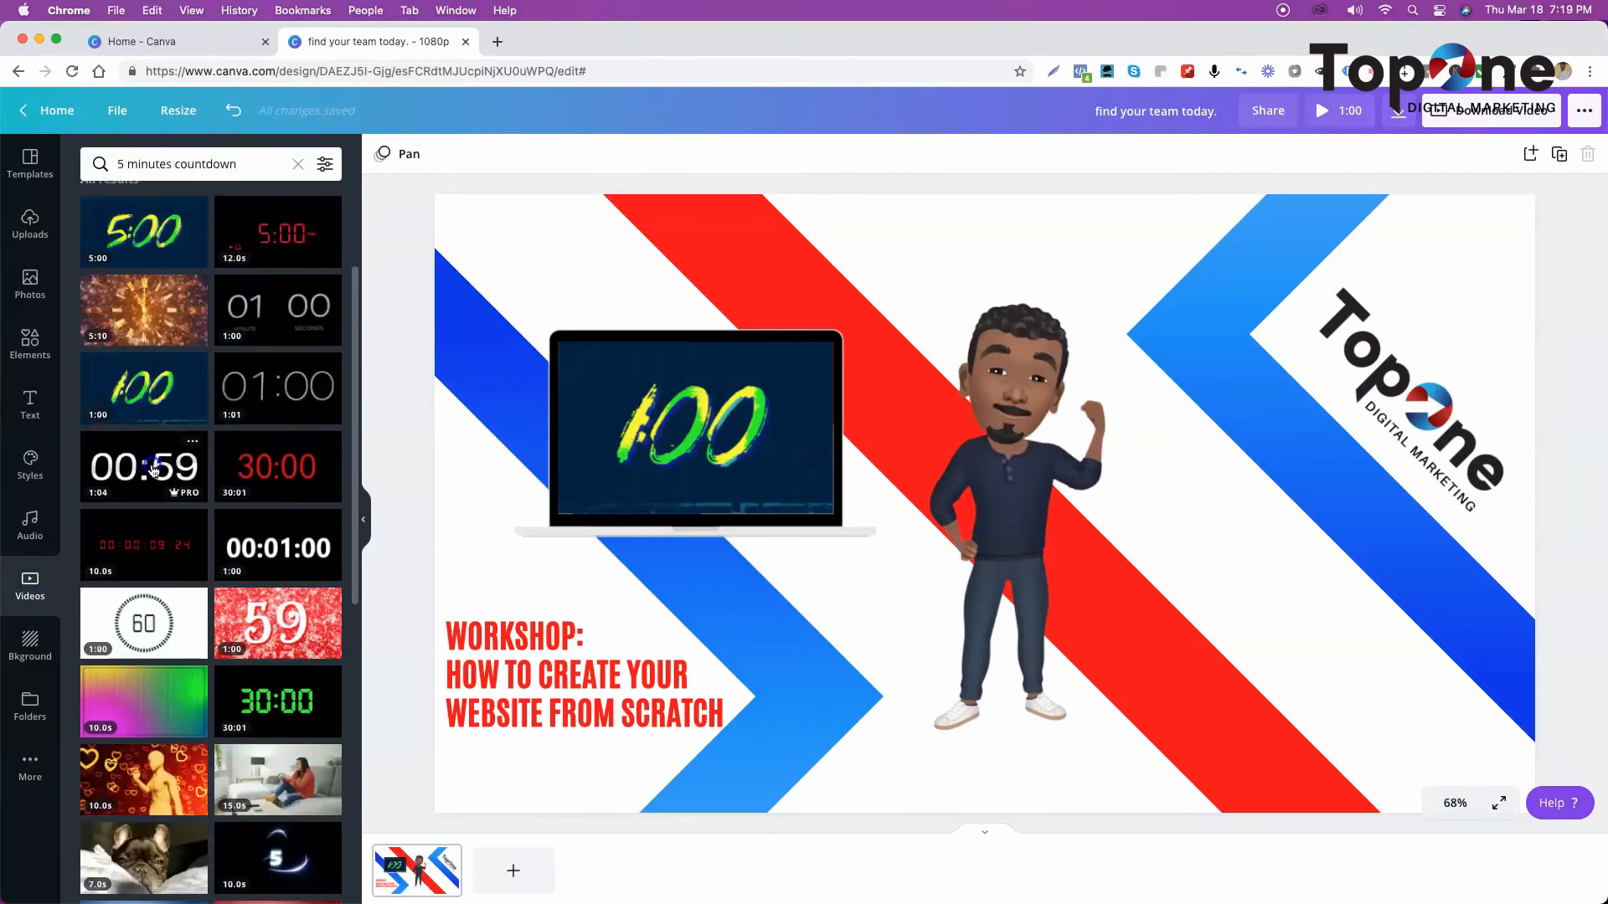
pyautogui.moveTo(153, 469); pyautogui.dragTo(1030, 592)
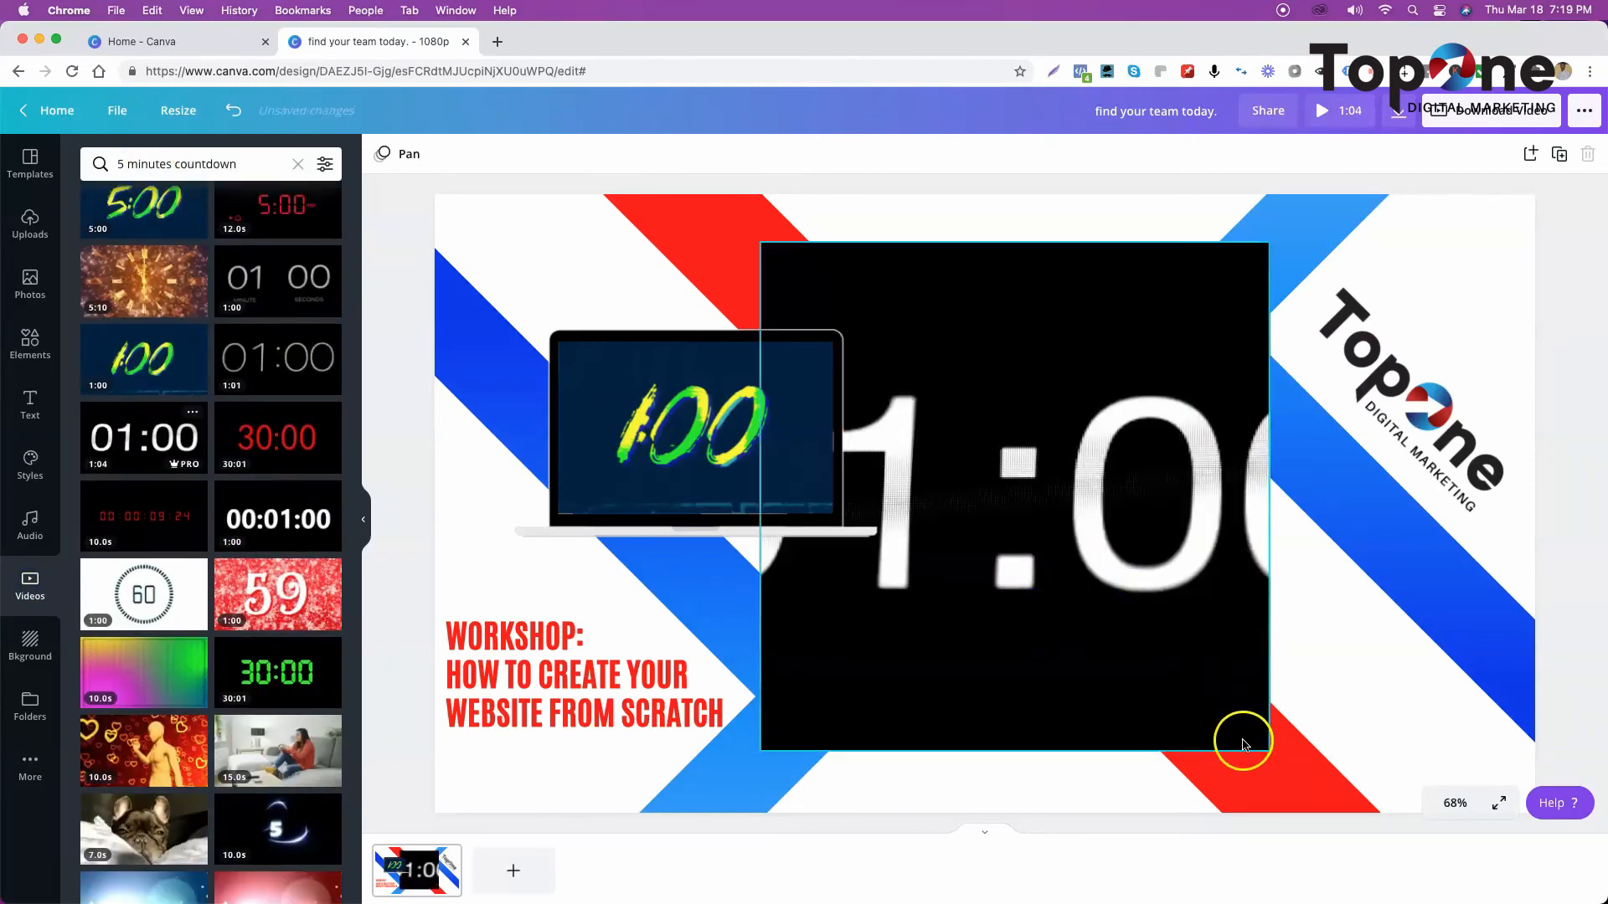
pyautogui.click(1220, 651)
pyautogui.moveTo(1264, 742); pyautogui.dragTo(1139, 603)
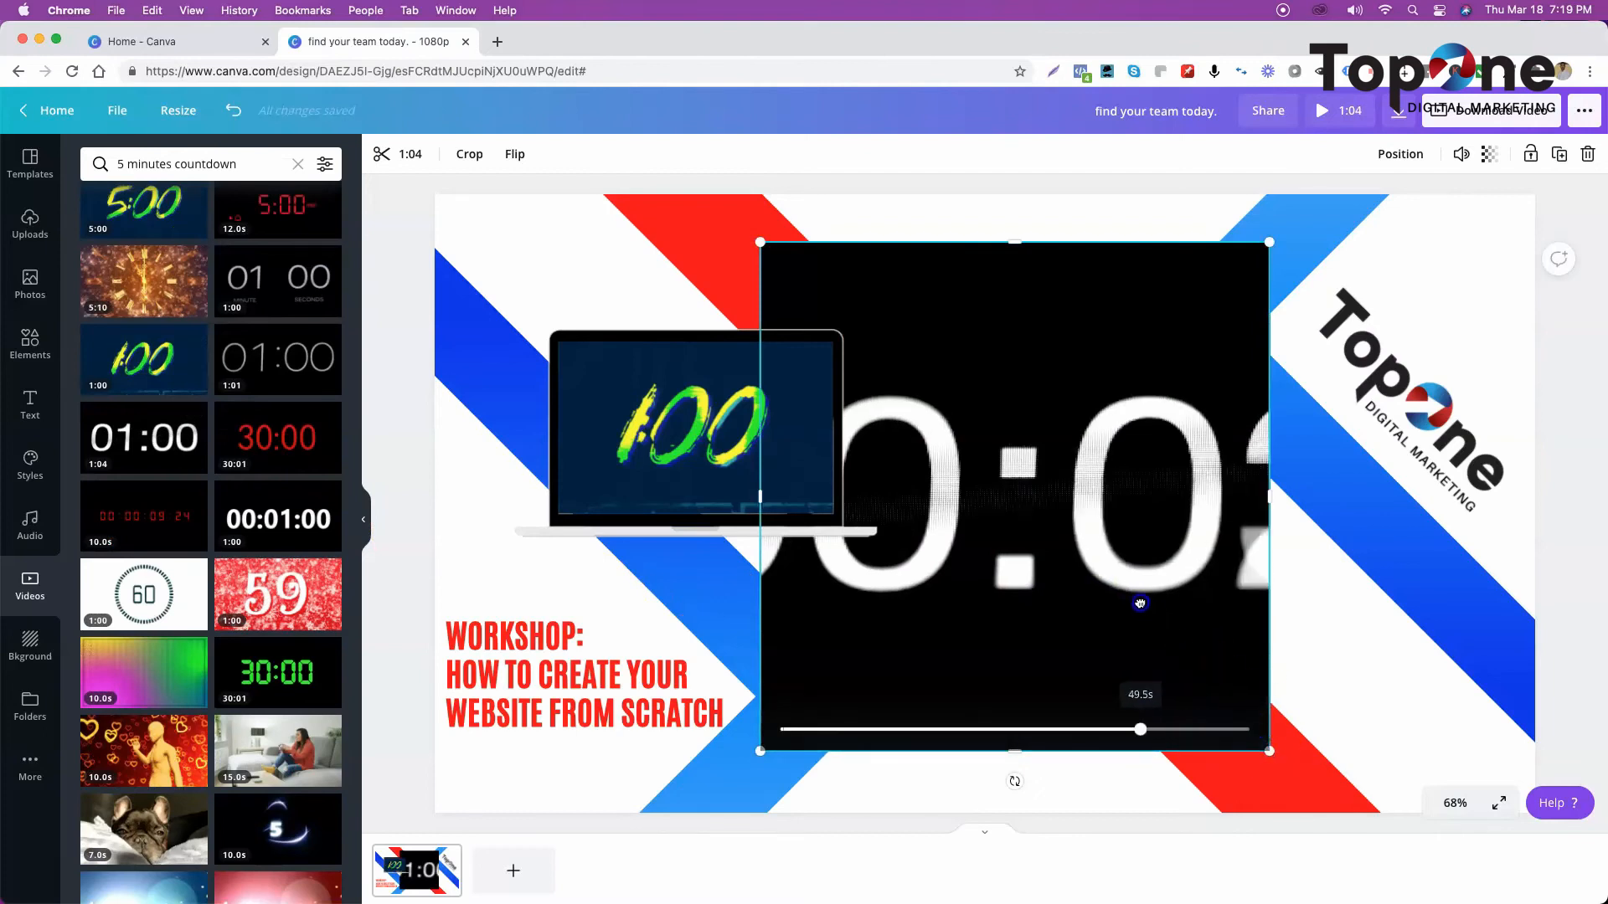
pyautogui.moveTo(1267, 750); pyautogui.dragTo(1054, 443)
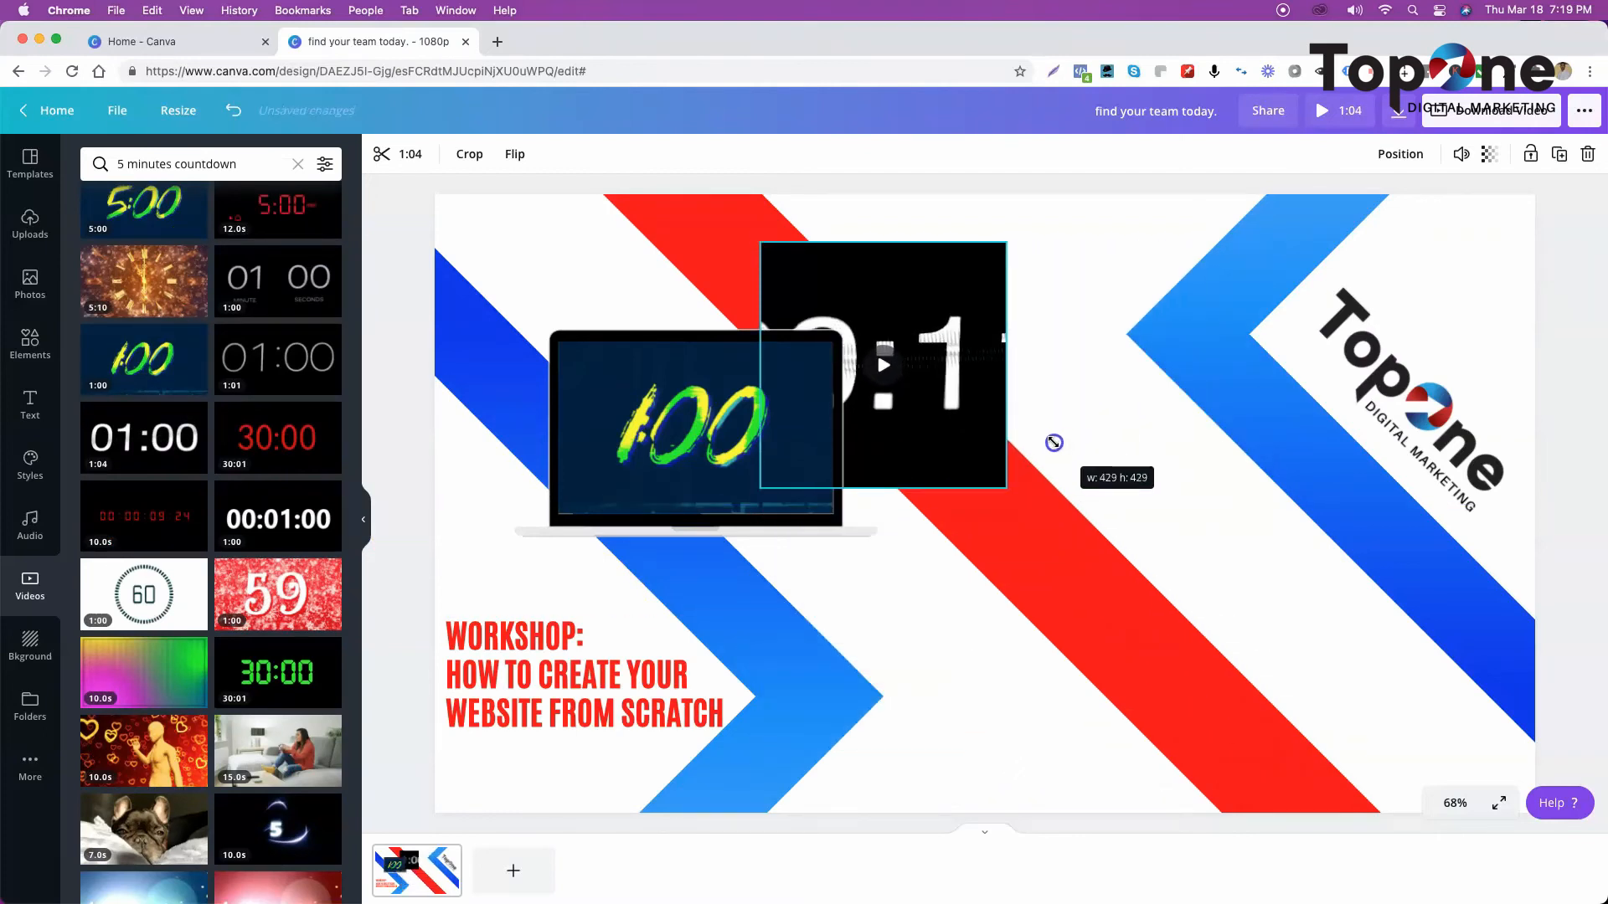
# - Widen the white-digit countdown's crop to show all its digits, scale it to about 644 × 278 and move it near the page's bottom edge
pyautogui.moveTo(996, 344); pyautogui.dragTo(1371, 650)
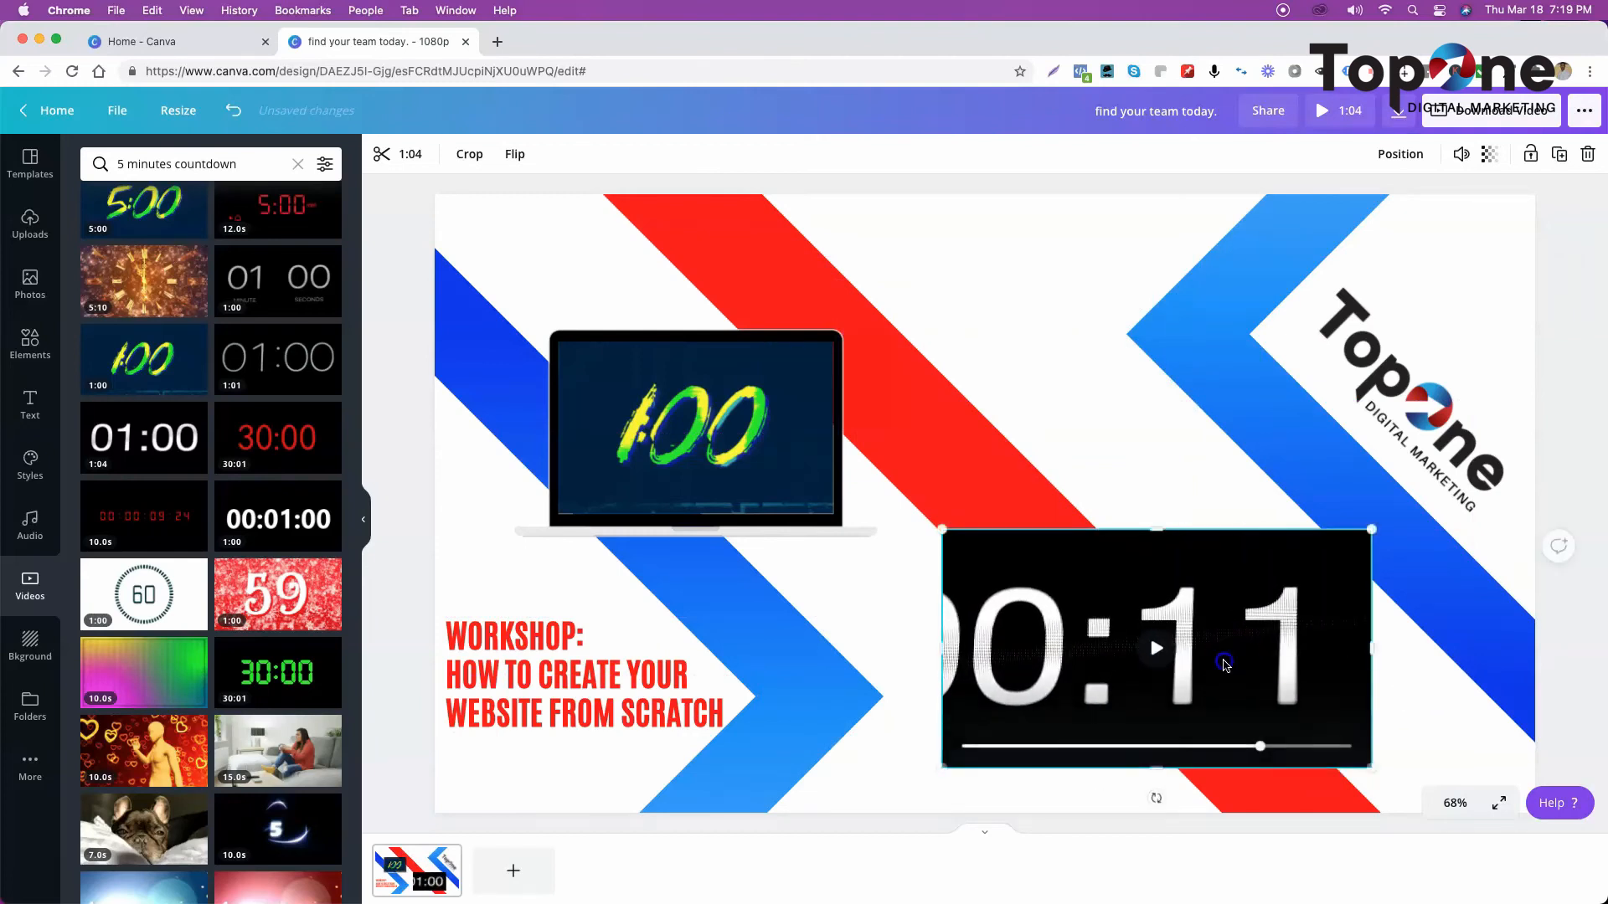
pyautogui.moveTo(1225, 664); pyautogui.dragTo(1207, 671)
pyautogui.moveTo(891, 655); pyautogui.dragTo(769, 659)
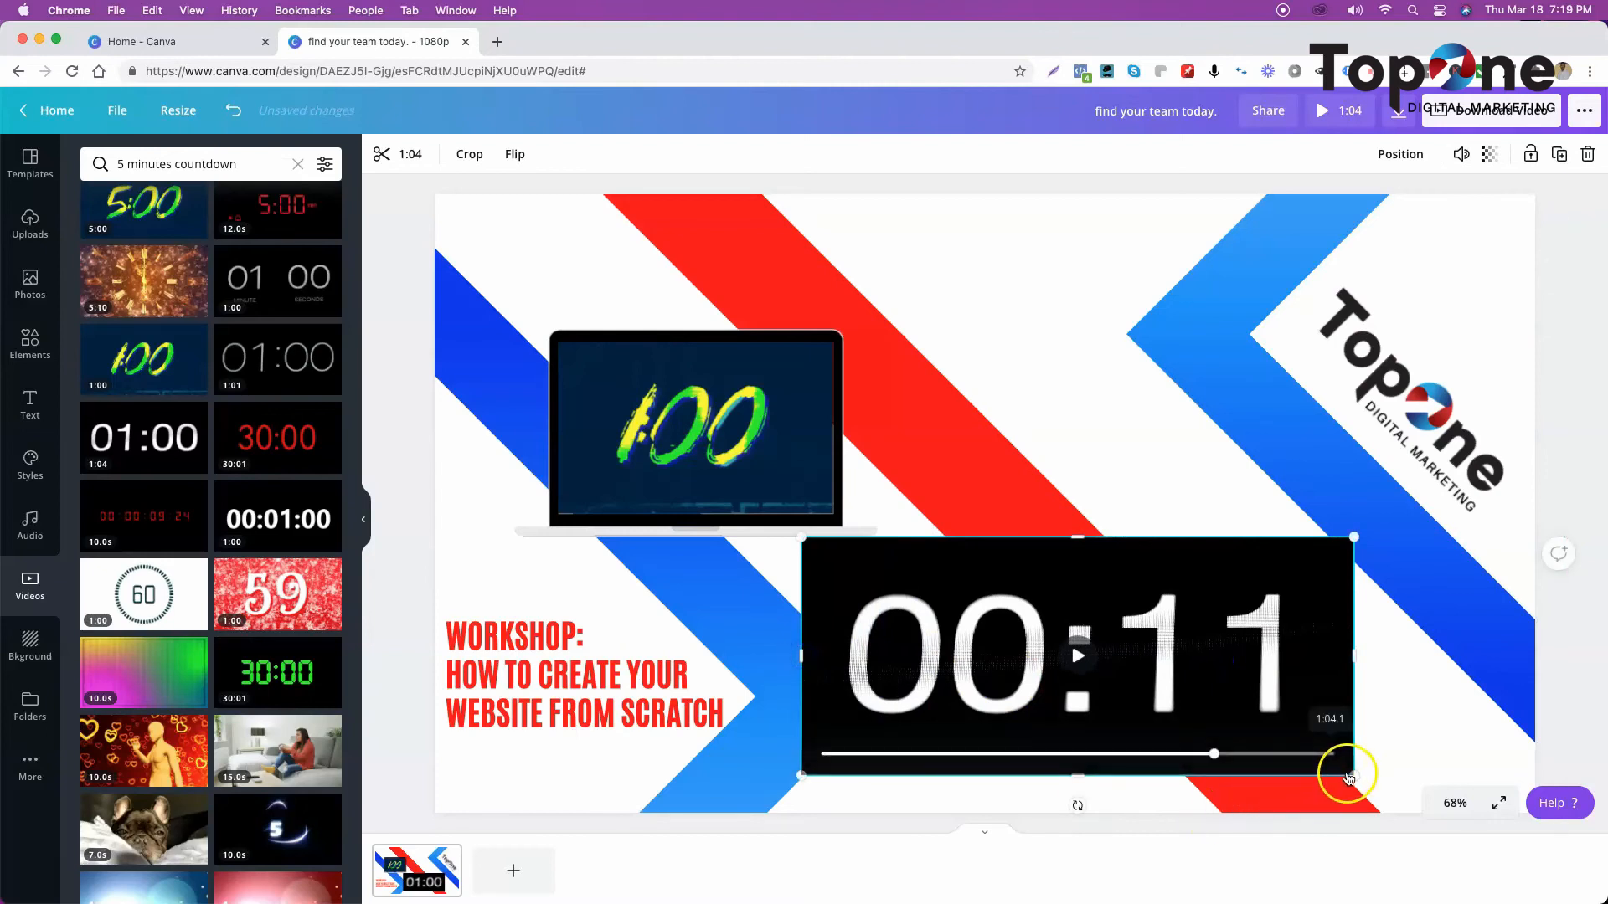
pyautogui.moveTo(1349, 772); pyautogui.dragTo(1166, 673)
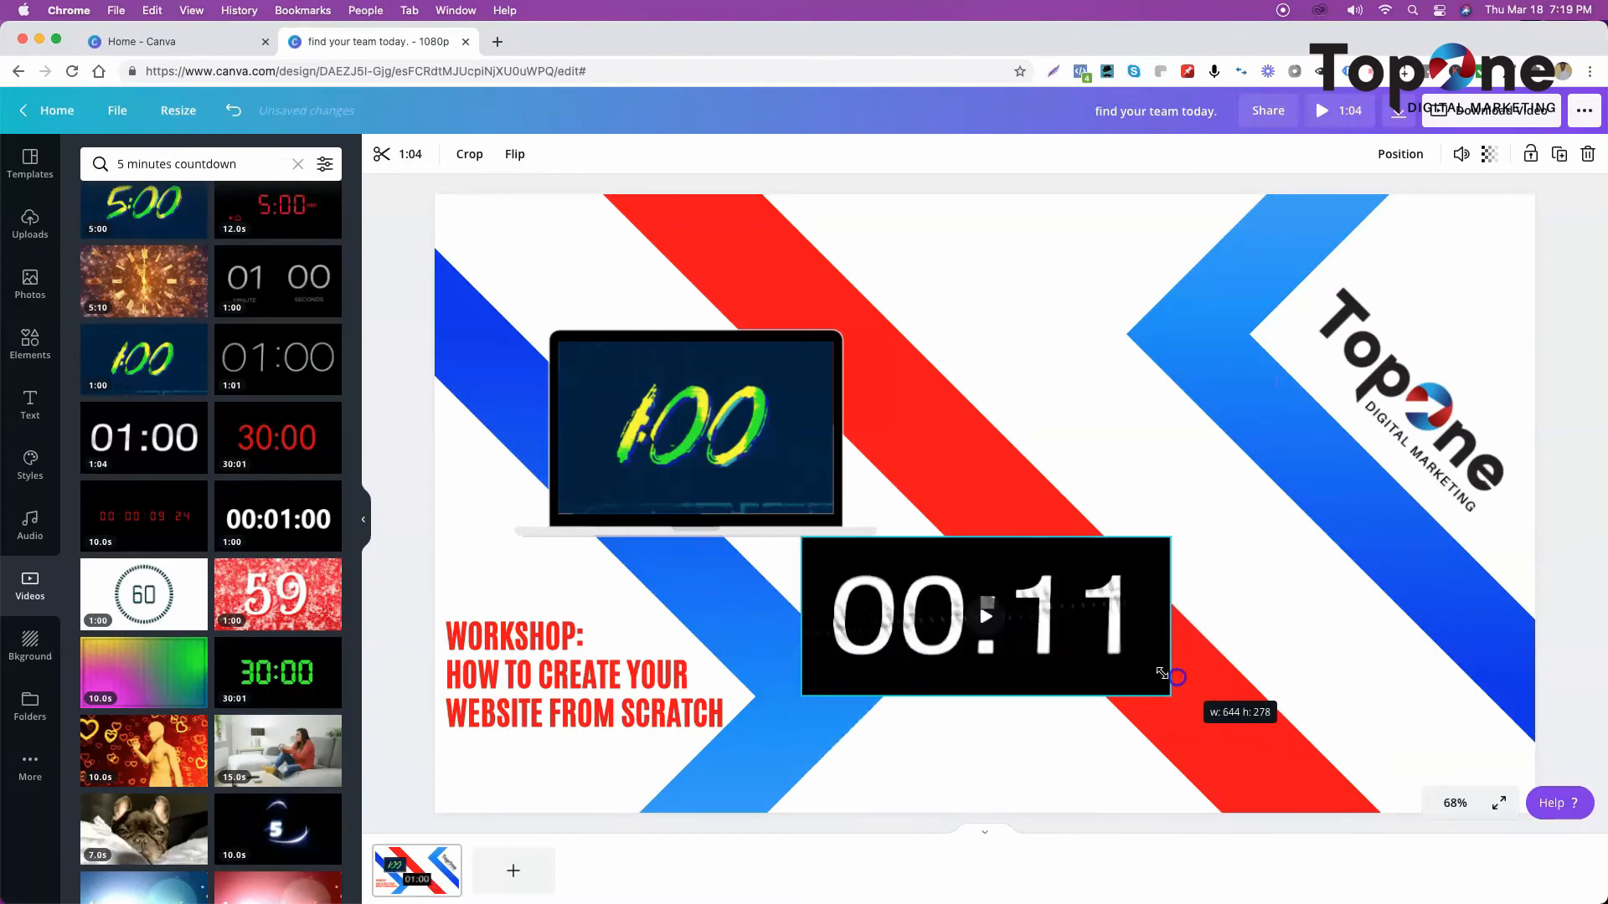
pyautogui.moveTo(1020, 664); pyautogui.dragTo(1188, 765)
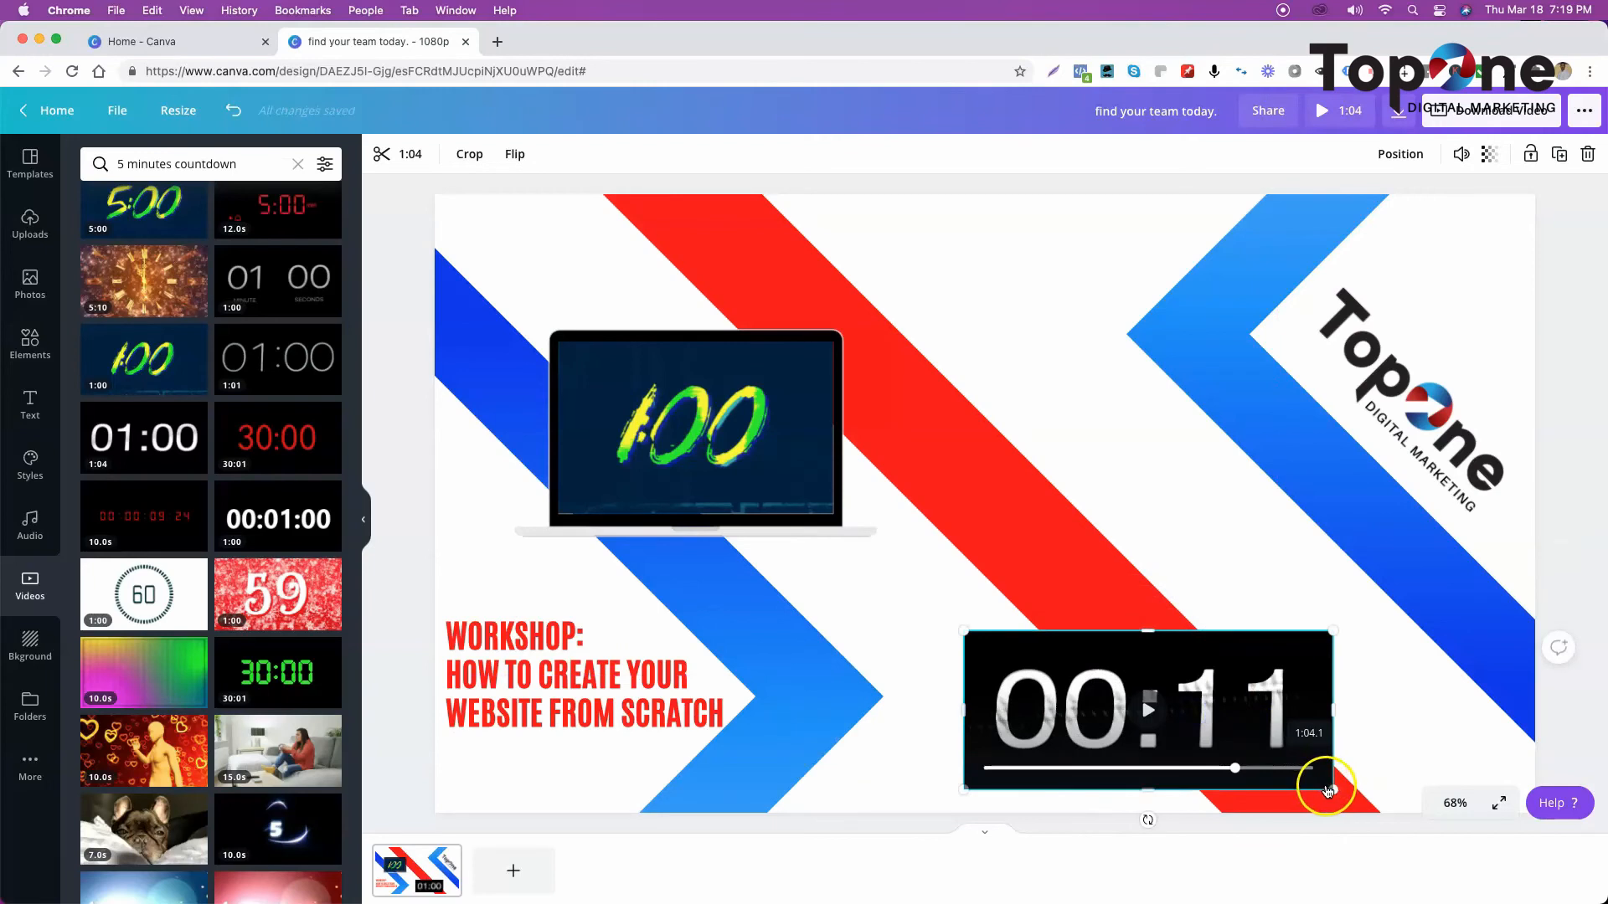
# - Move the white-digit countdown below the TopOne logo in the page's lower right corner and shrink it slightly
pyautogui.click(1028, 435)
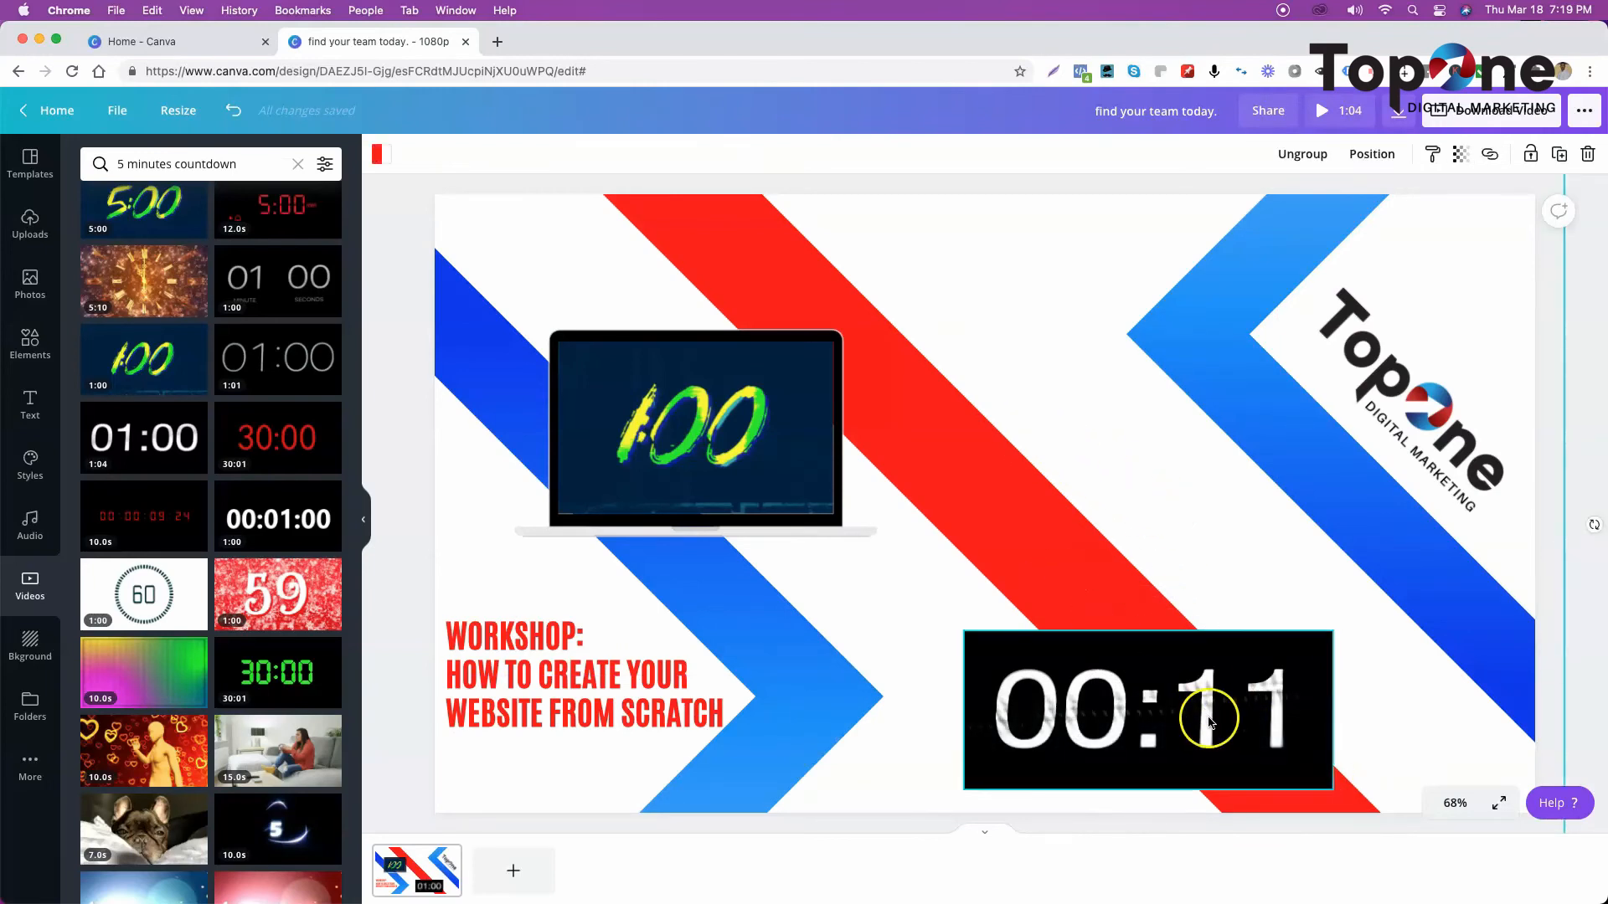
pyautogui.moveTo(1211, 657); pyautogui.dragTo(1386, 618)
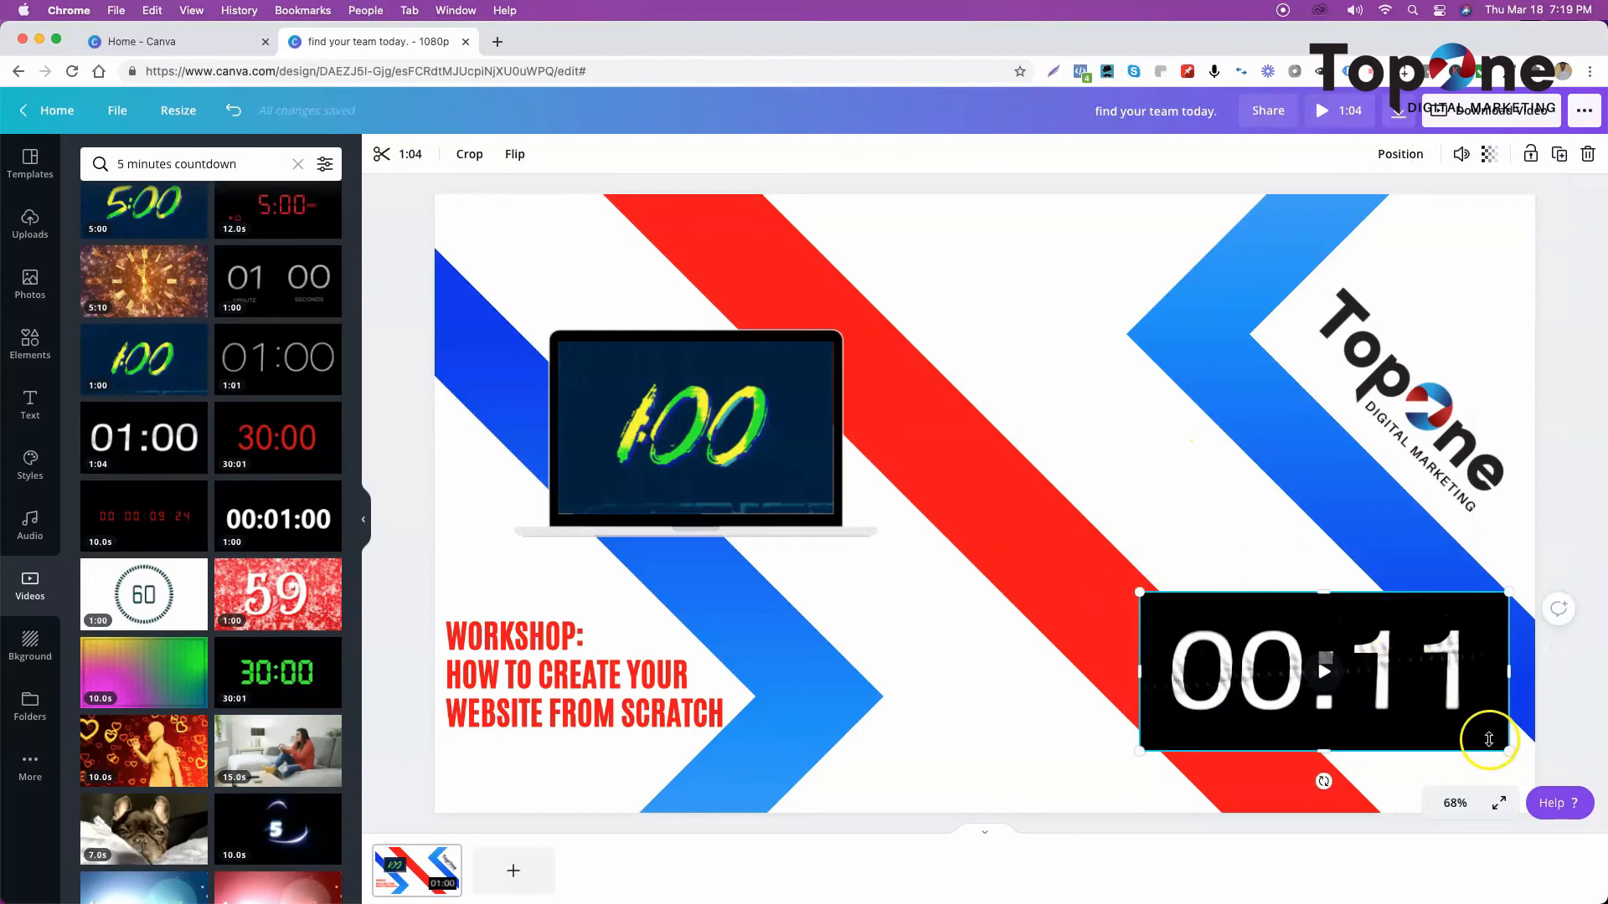
pyautogui.moveTo(1509, 752); pyautogui.dragTo(1479, 733)
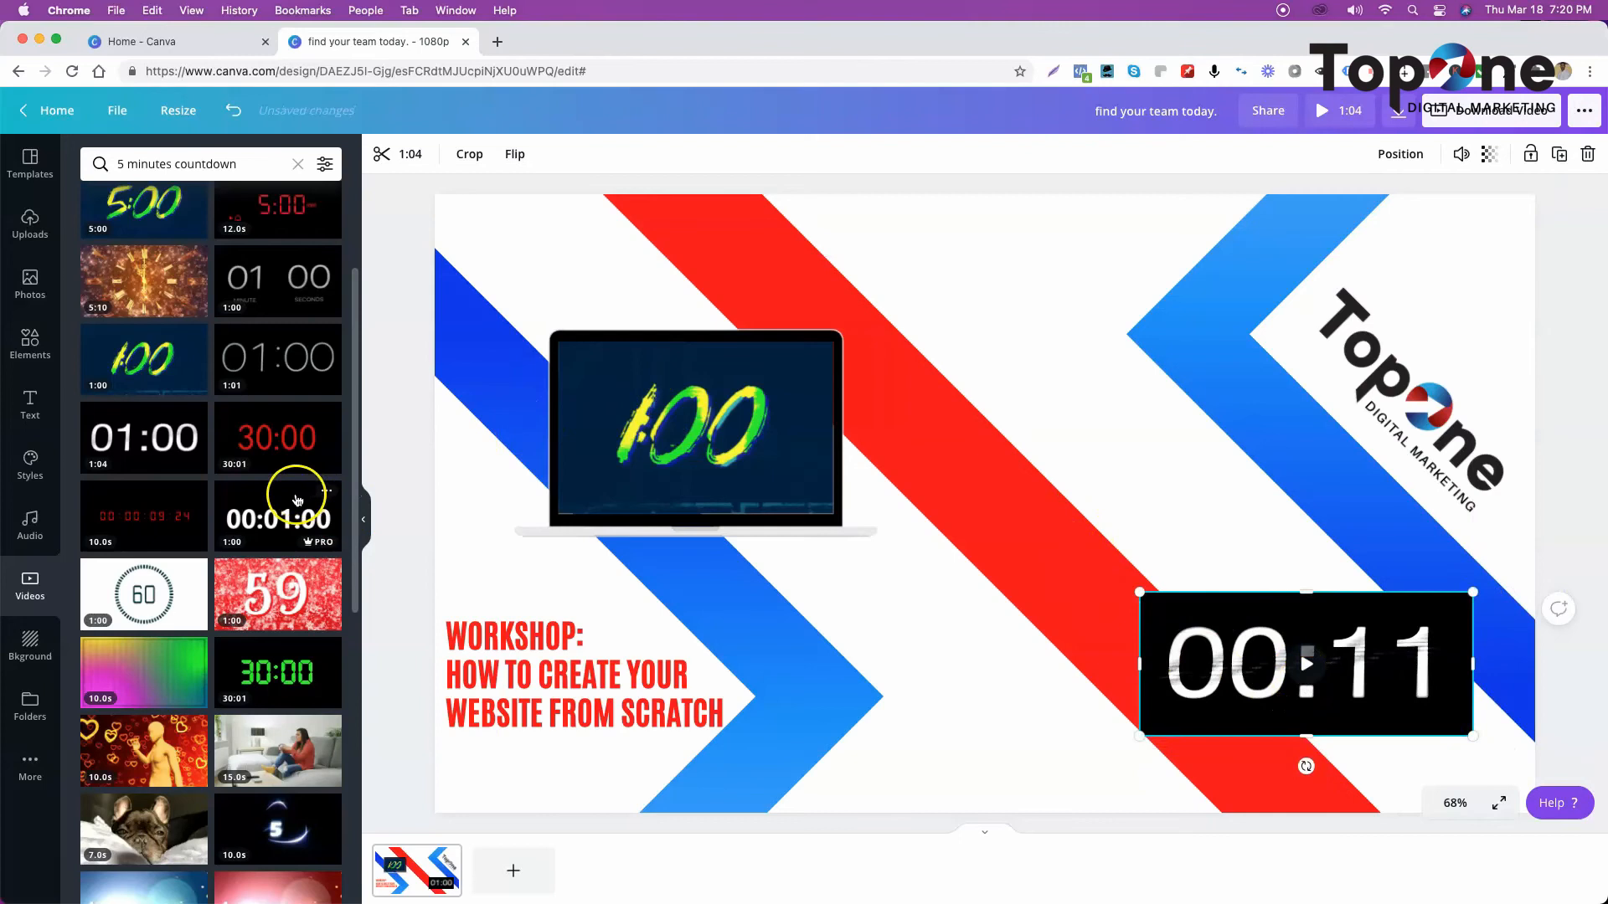
# - Add the 00:01:00 countdown video, scale it down and place it between the workshop title and the other black countdown
pyautogui.click(302, 506)
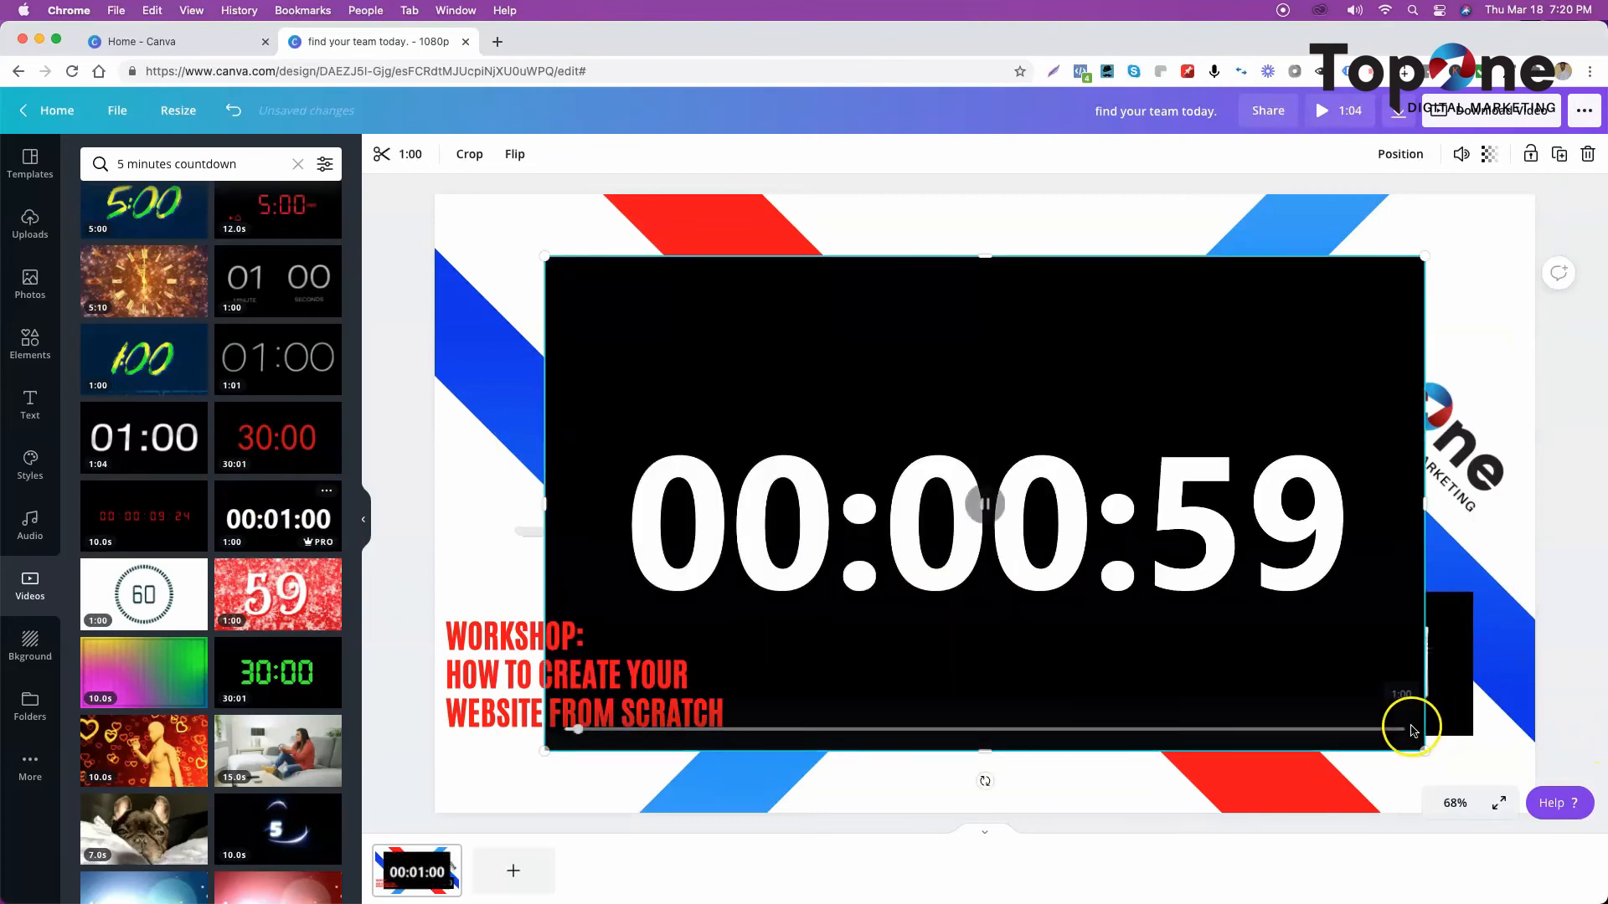
pyautogui.moveTo(1424, 750); pyautogui.dragTo(795, 396)
pyautogui.moveTo(730, 303); pyautogui.dragTo(973, 672)
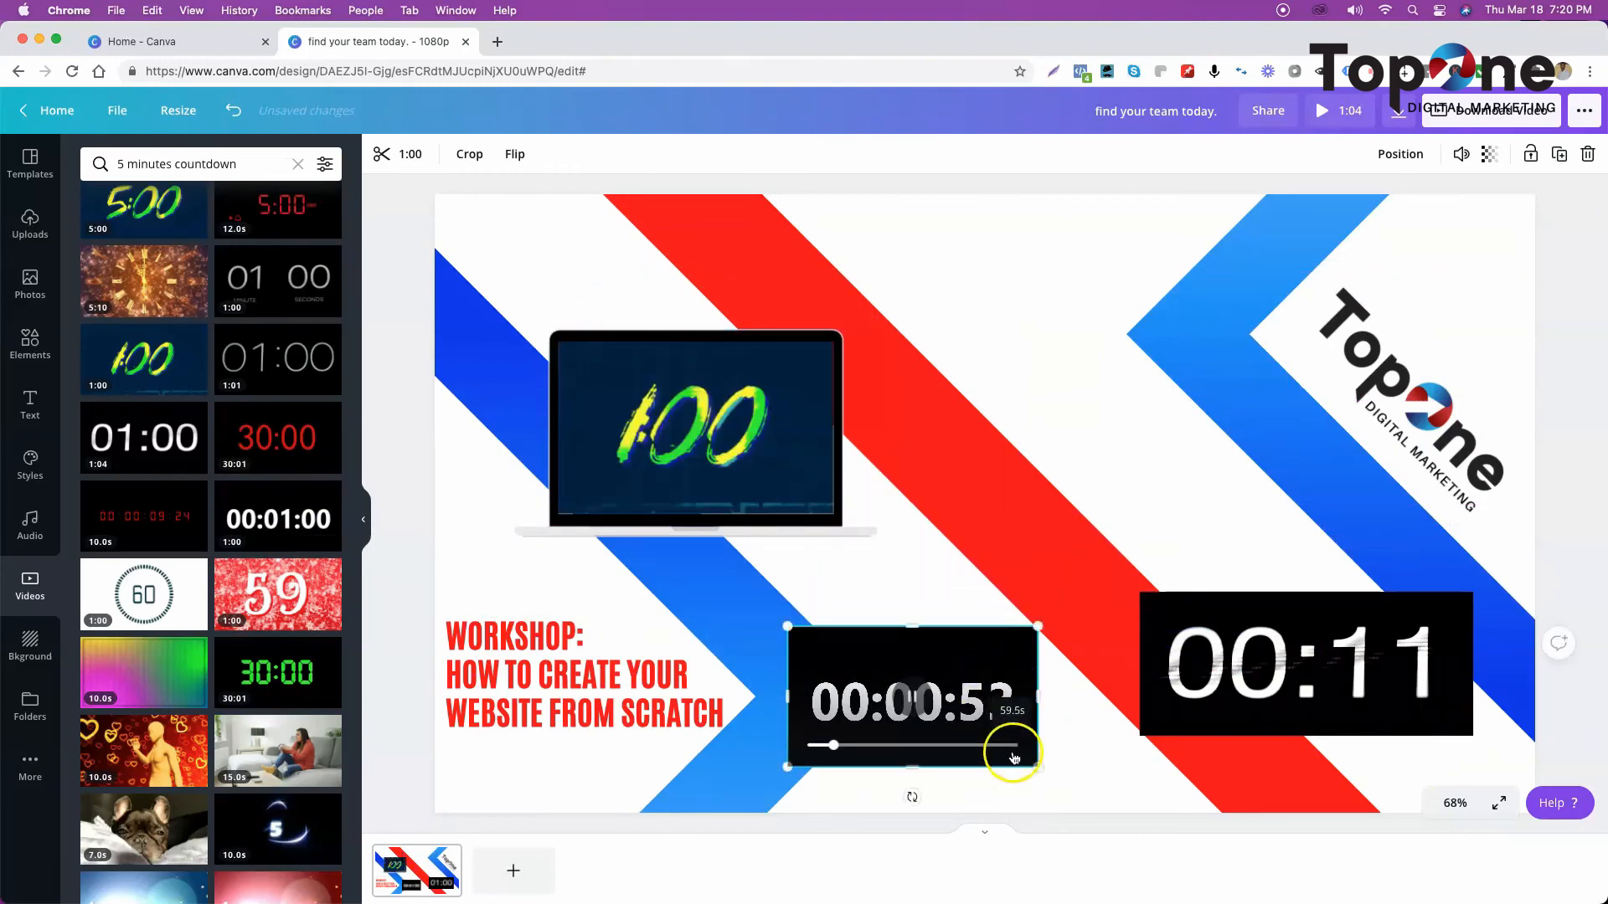
pyautogui.moveTo(1037, 766); pyautogui.dragTo(1009, 747)
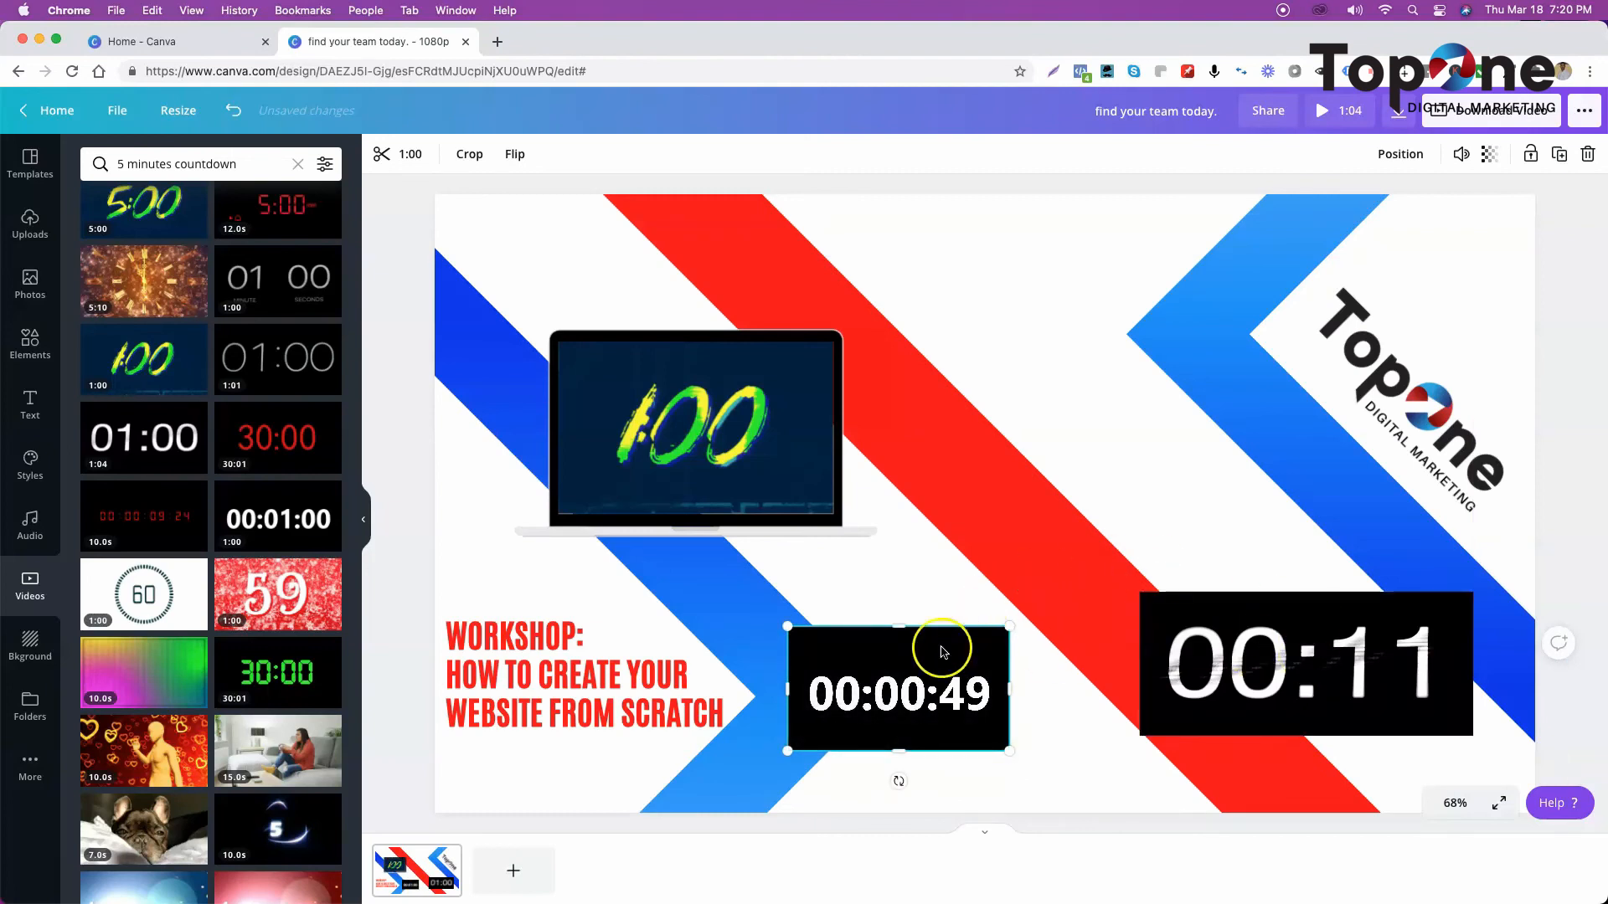
pyautogui.moveTo(921, 656)
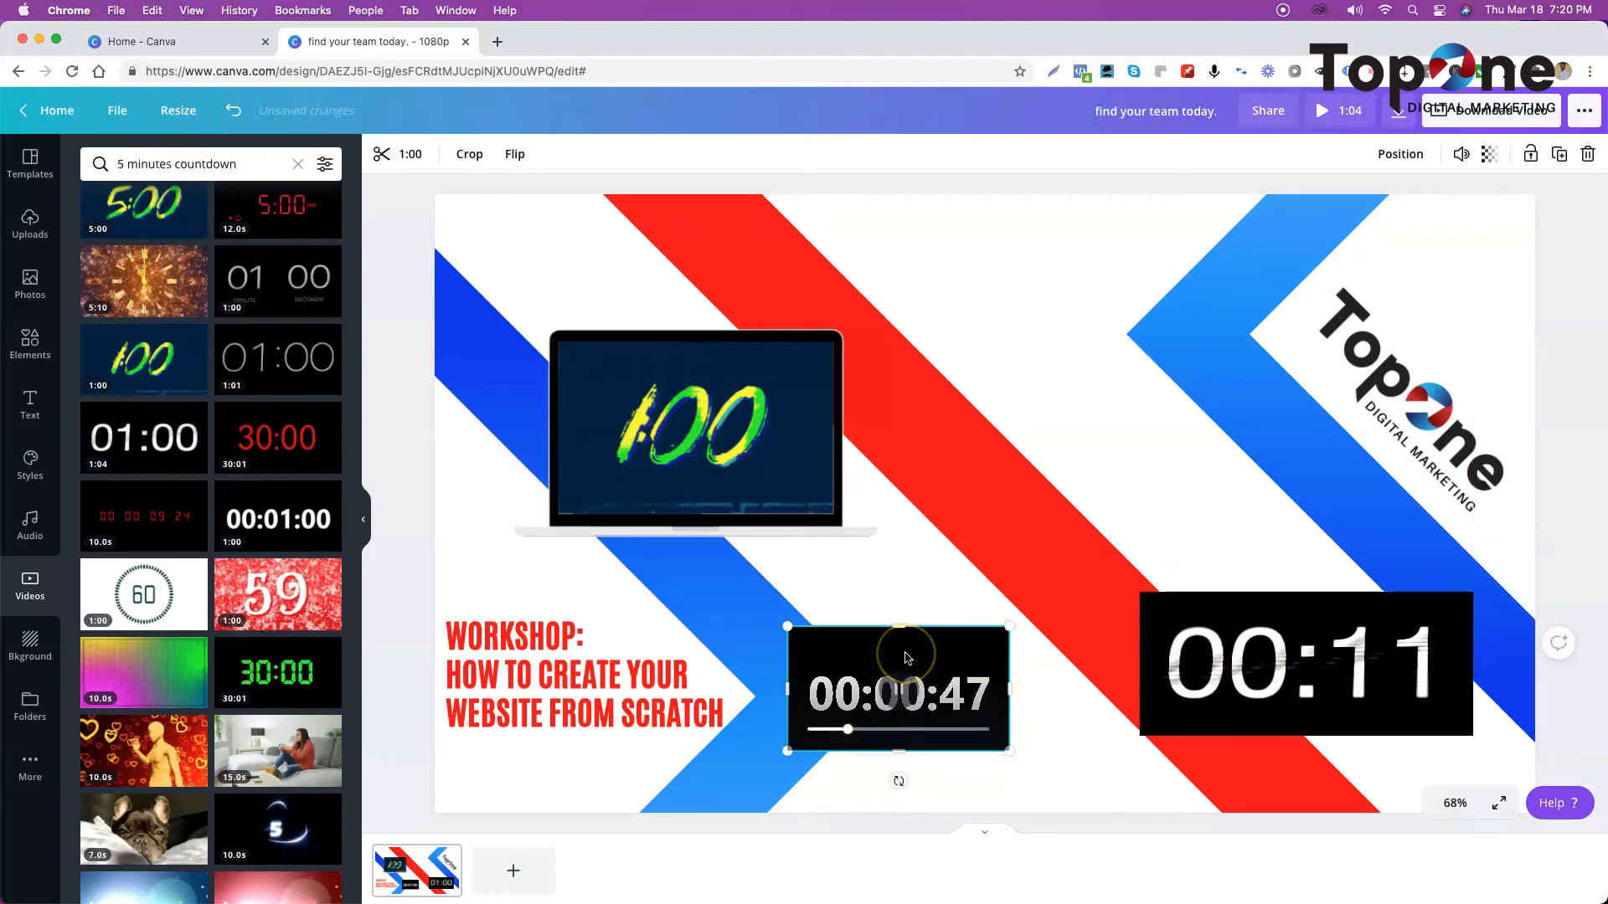
pyautogui.moveTo(907, 657); pyautogui.dragTo(967, 655)
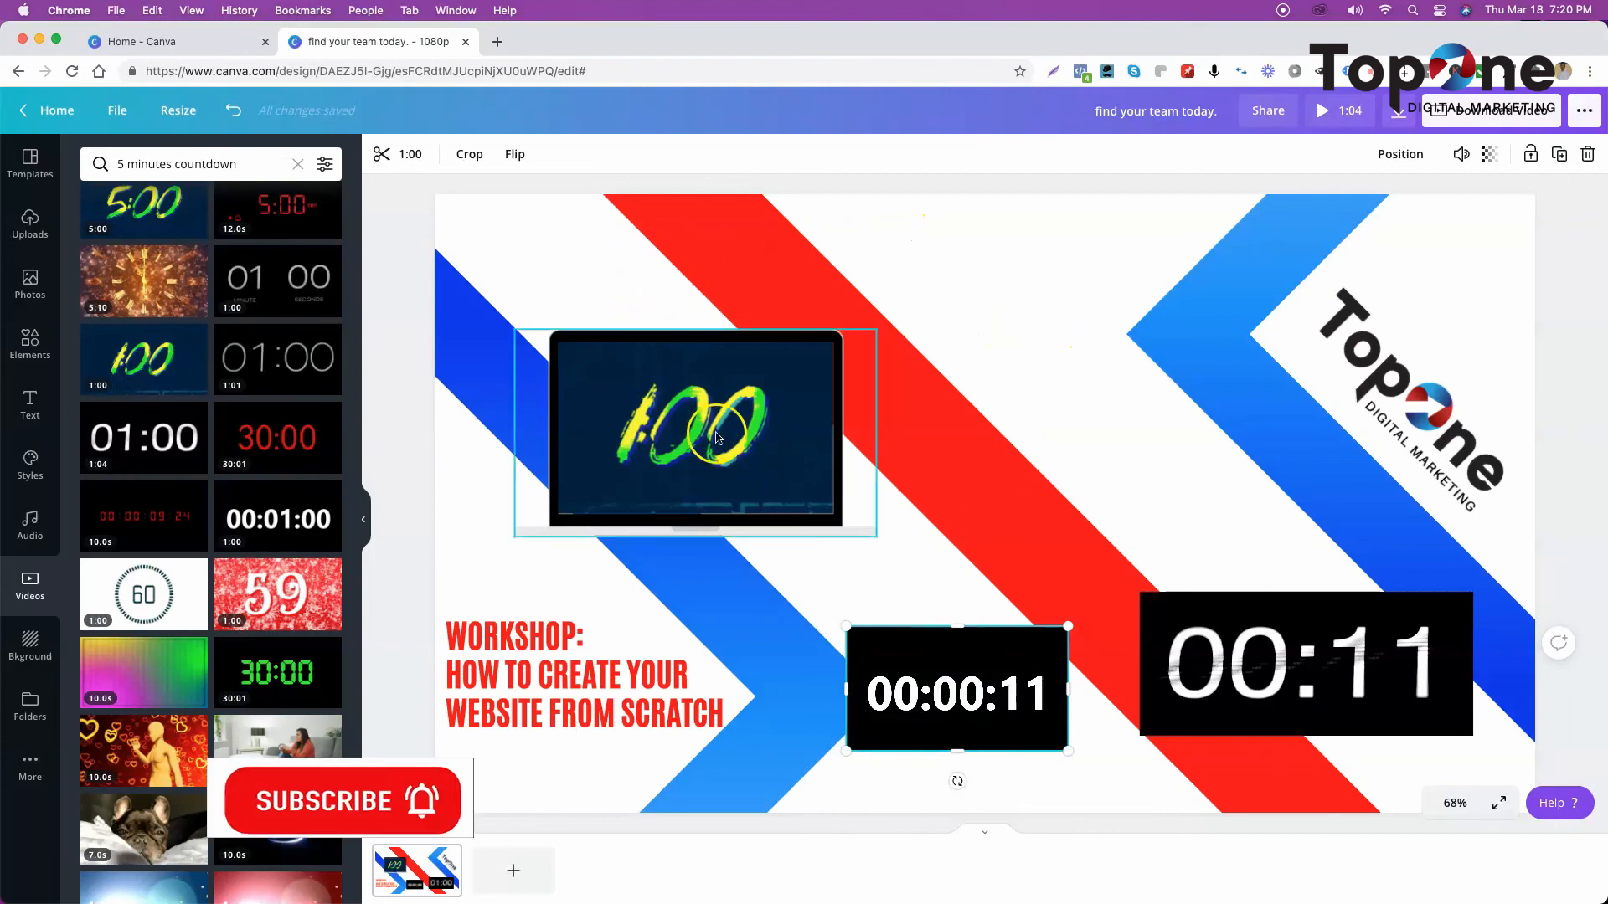
# - Undo the additions and edits of both black countdown videos, back to the layout with the avatar and laptop mockup
pyautogui.click(31, 231)
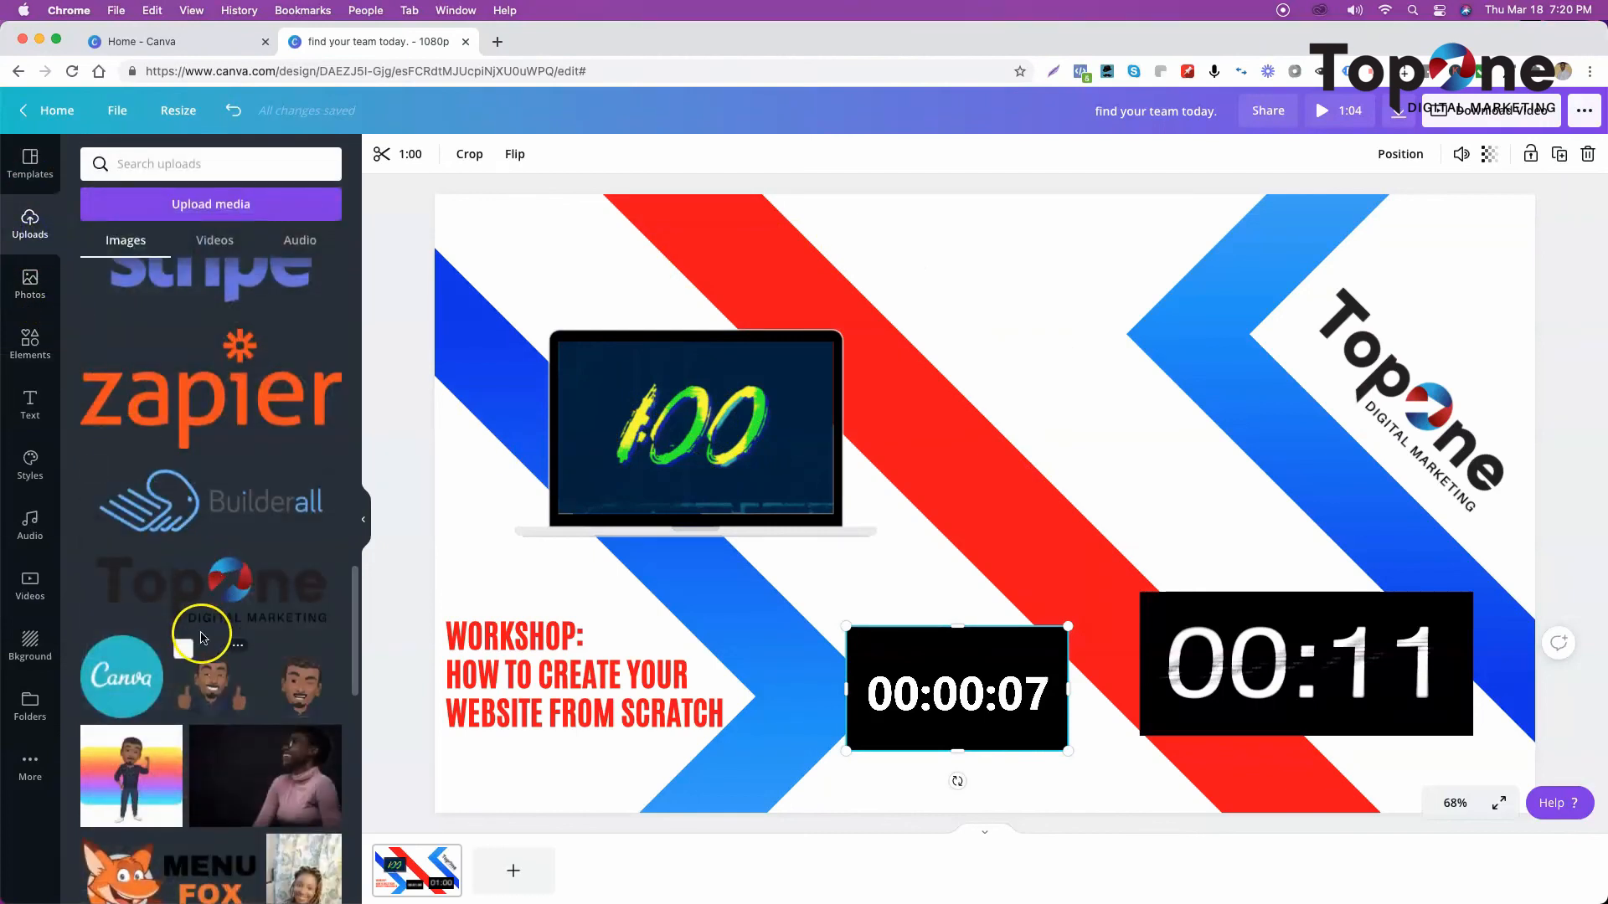
pyautogui.click(233, 118)
pyautogui.click(234, 122)
pyautogui.click(233, 122)
pyautogui.click(233, 123)
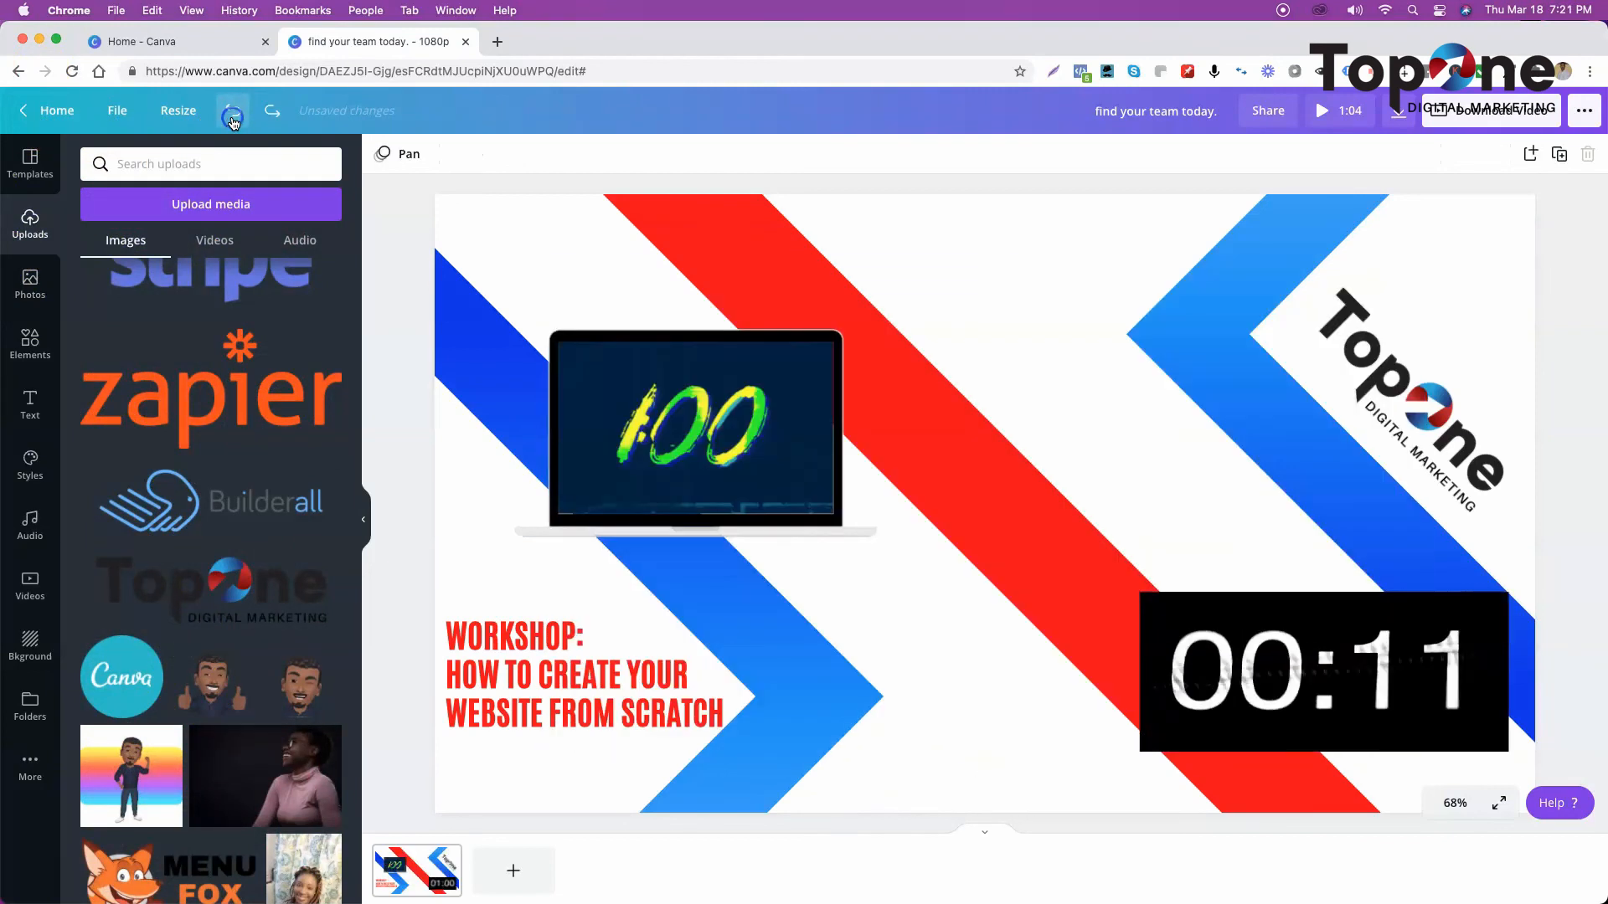
pyautogui.click(233, 122)
pyautogui.click(234, 122)
pyautogui.click(233, 122)
pyautogui.click(234, 122)
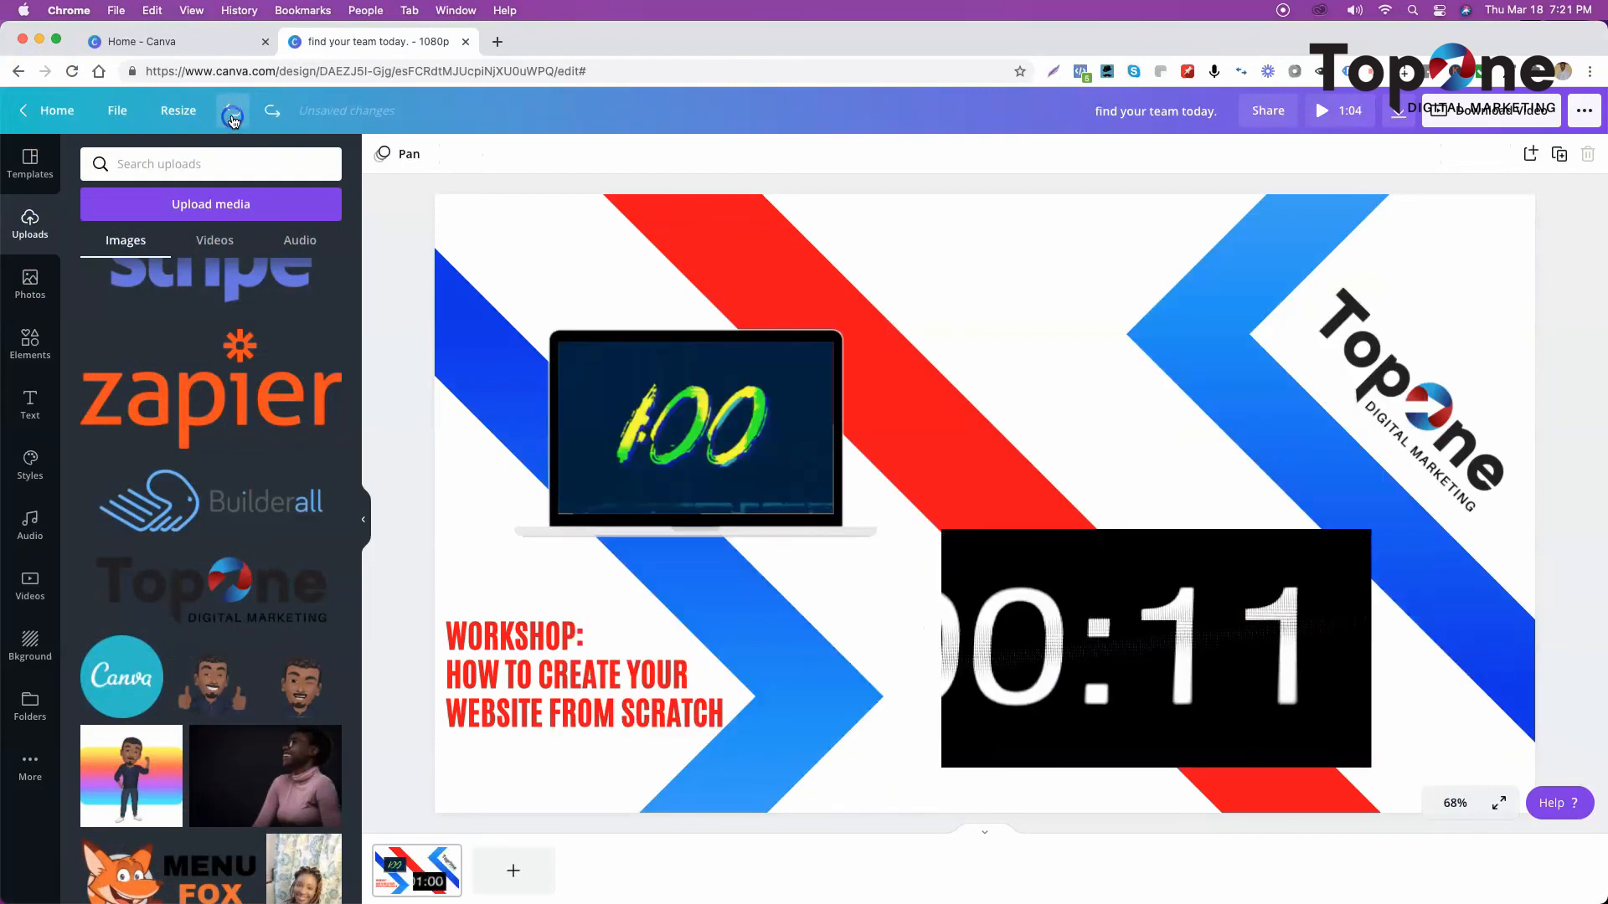
pyautogui.click(234, 123)
pyautogui.click(234, 119)
pyautogui.click(234, 120)
pyautogui.click(234, 119)
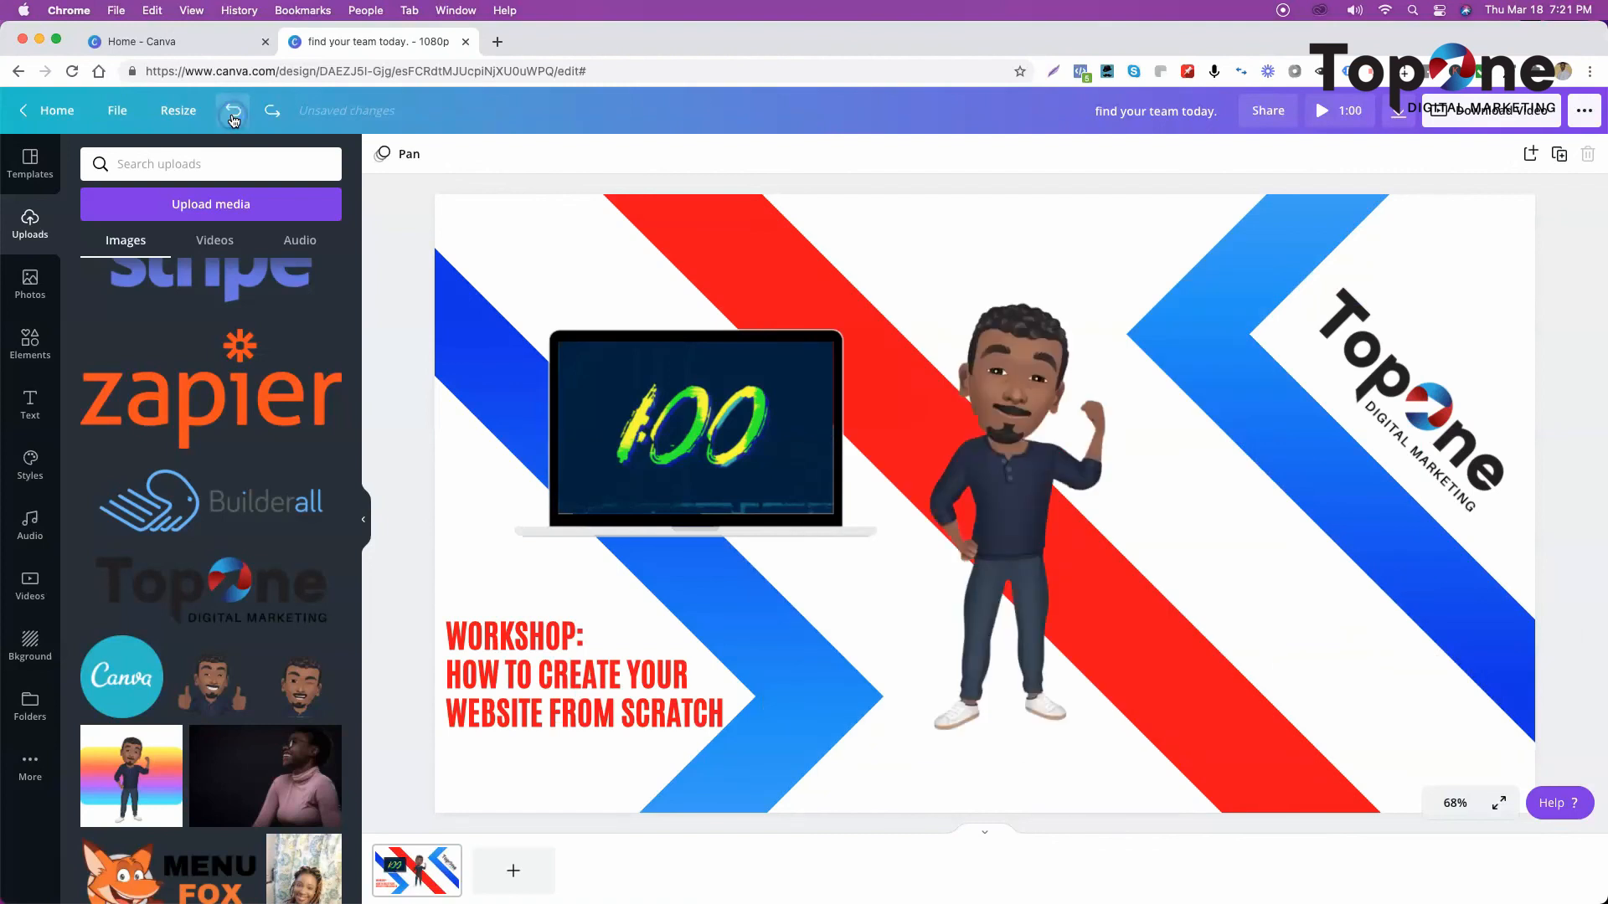